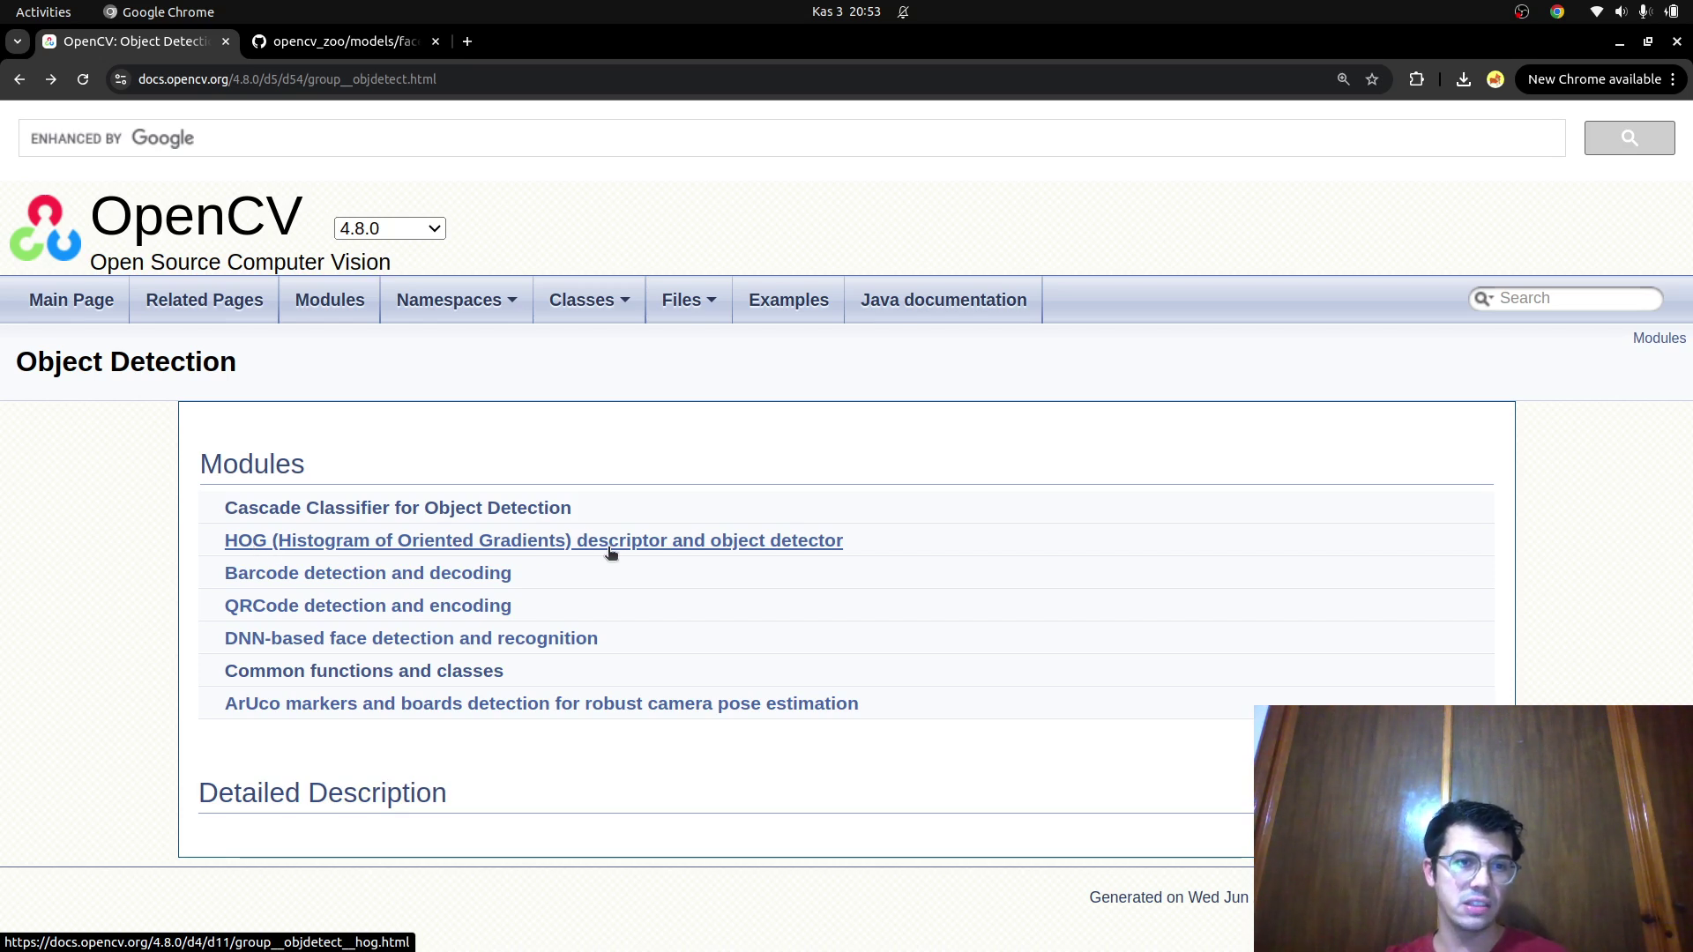
Open the 'DNN-based face detection and recognition' page from the Object Detection modules
{"action": "left_click", "coordinate": [403, 640]}
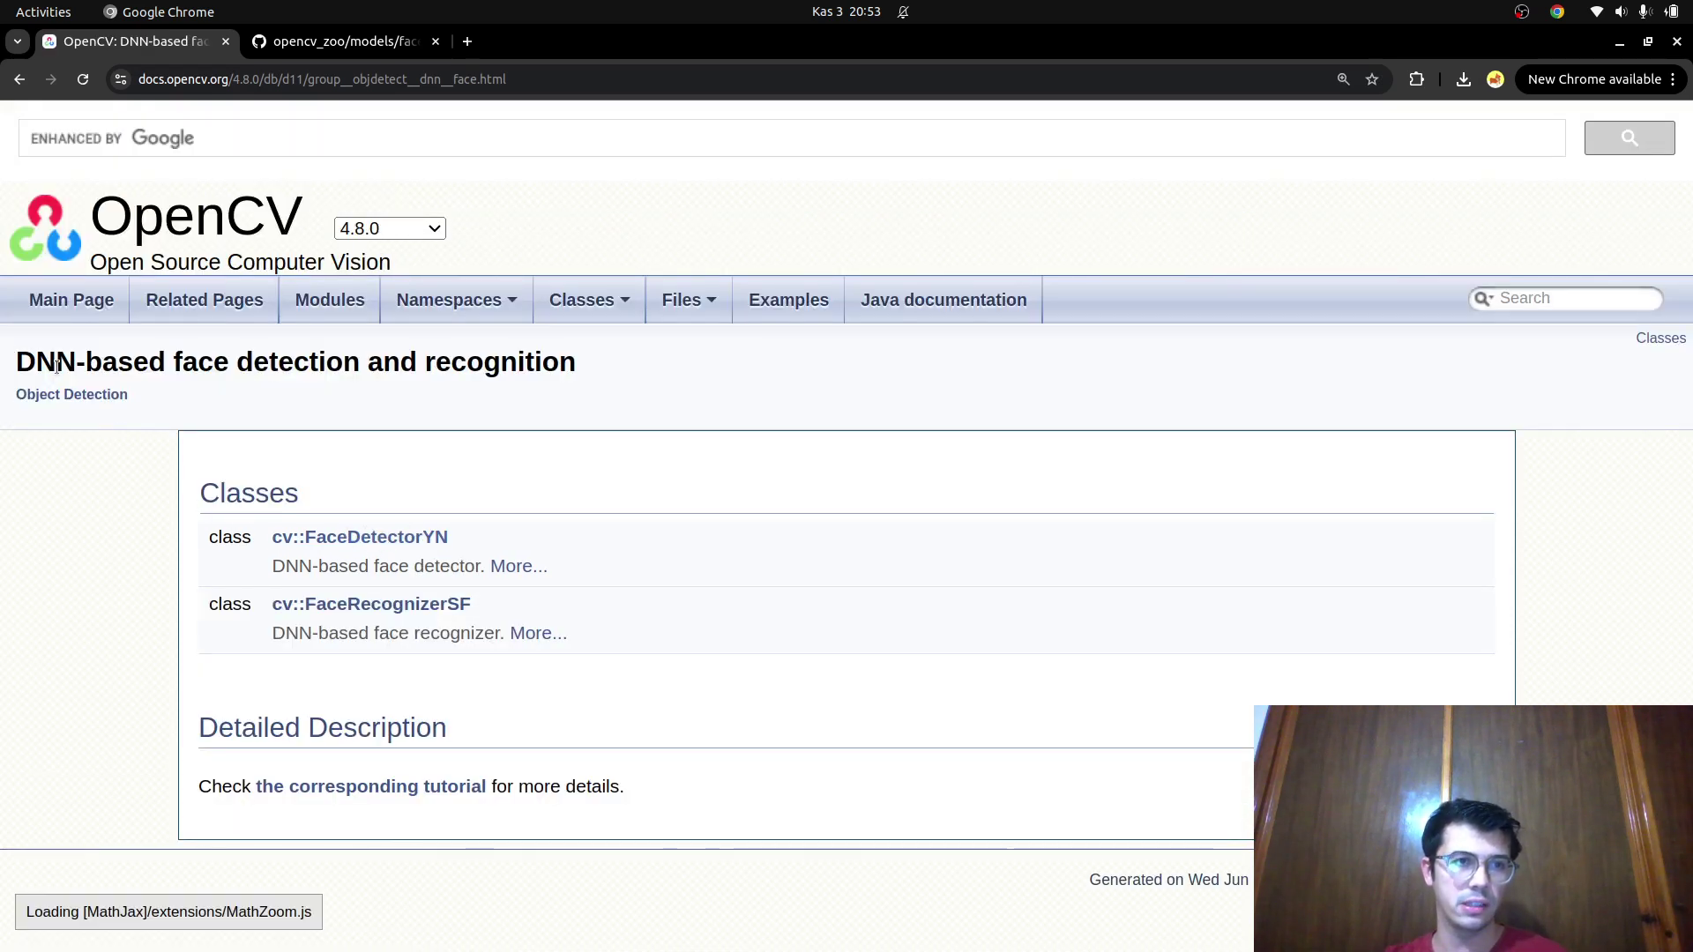
Open the cv::FaceDetectorYN class reference, then switch to the opencv_zoo YuNet GitHub folder
{"action": "left_click", "coordinate": [392, 543]}
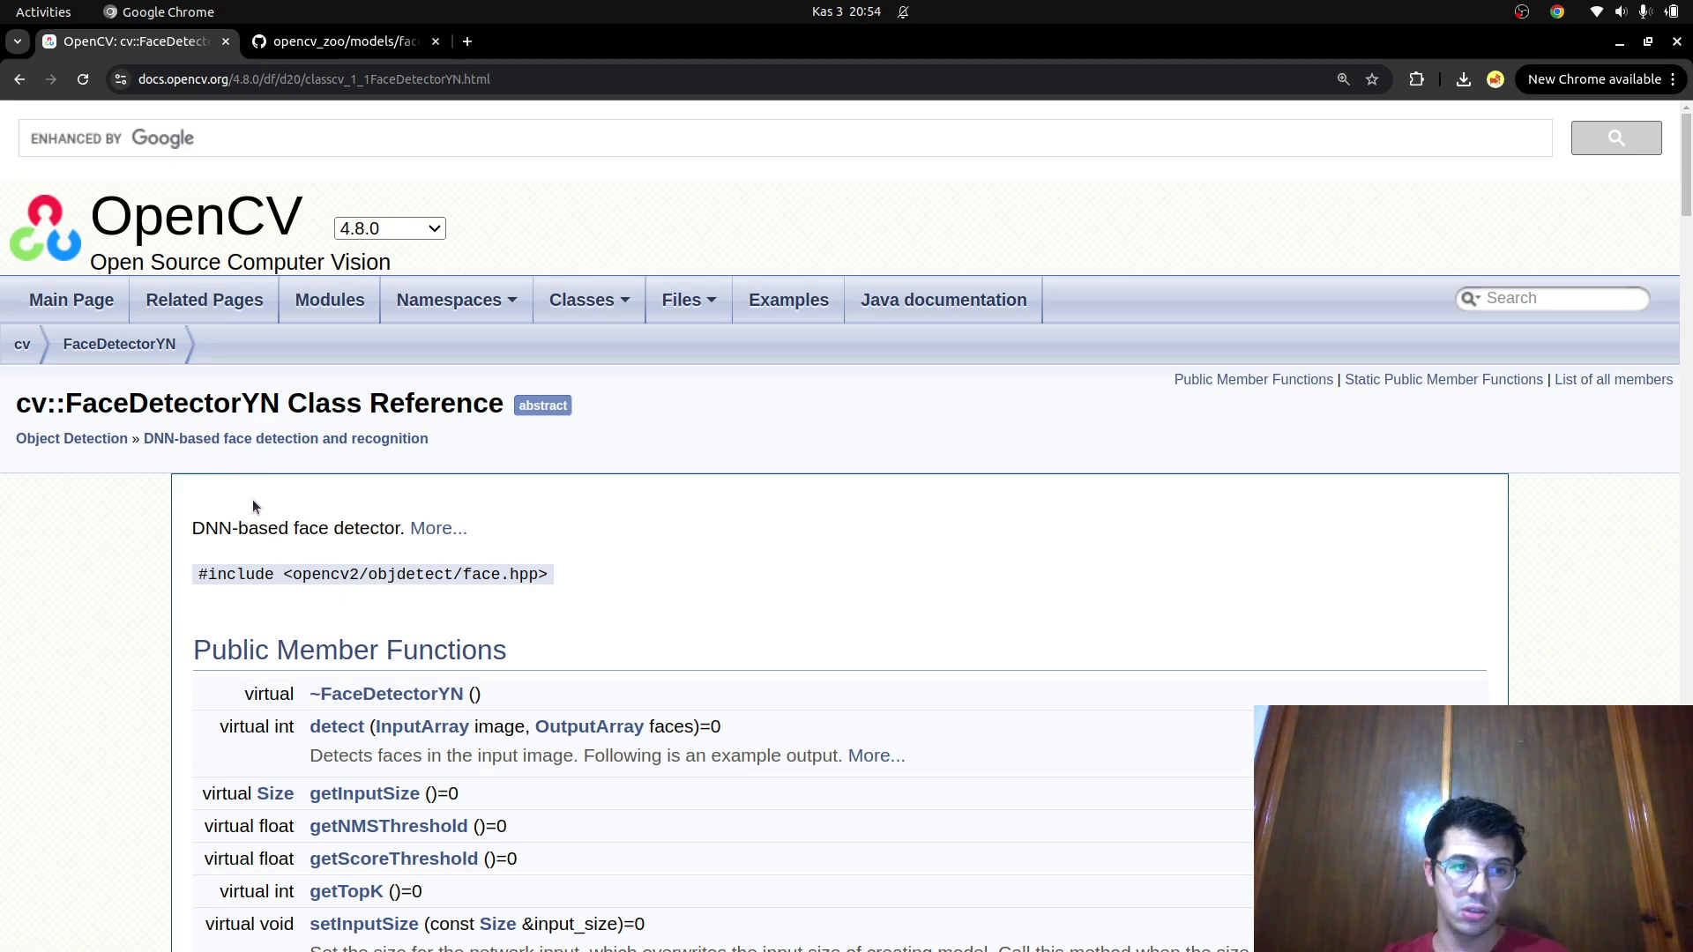
{"action": "scroll", "coordinate": [253, 499], "scroll_direction": "down", "scroll_amount": 3}
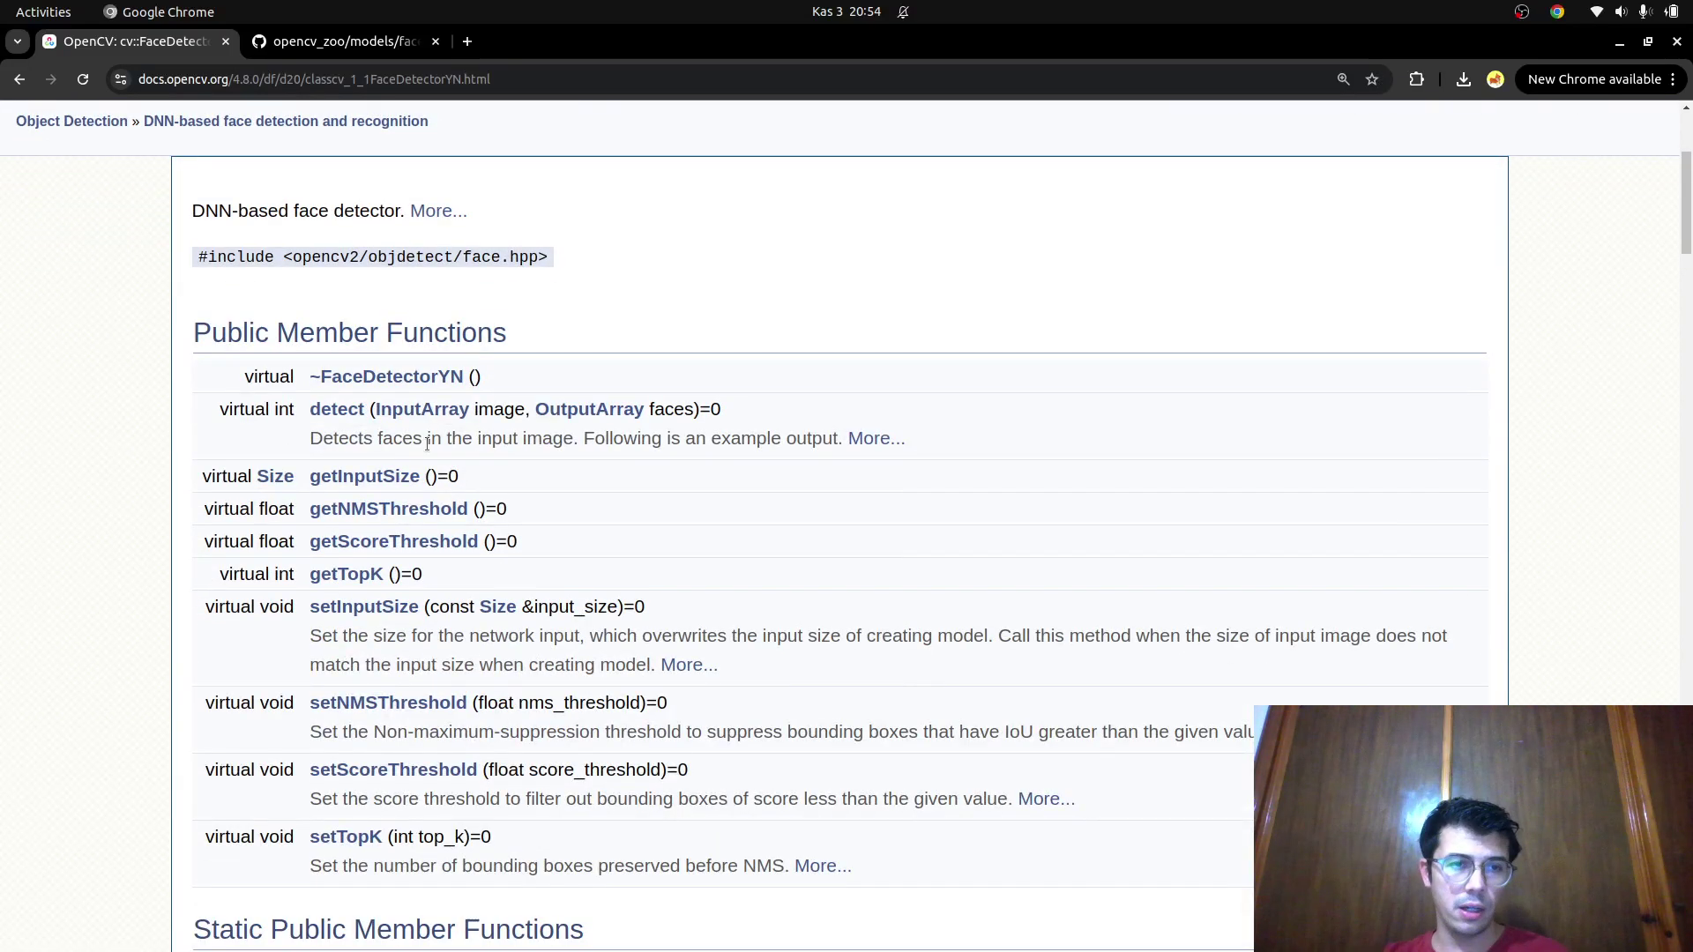
{"action": "scroll", "coordinate": [408, 459], "scroll_direction": "down", "scroll_amount": 1}
{"action": "scroll", "coordinate": [419, 464], "scroll_direction": "down", "scroll_amount": 1}
{"action": "scroll", "coordinate": [435, 453], "scroll_direction": "down", "scroll_amount": 1}
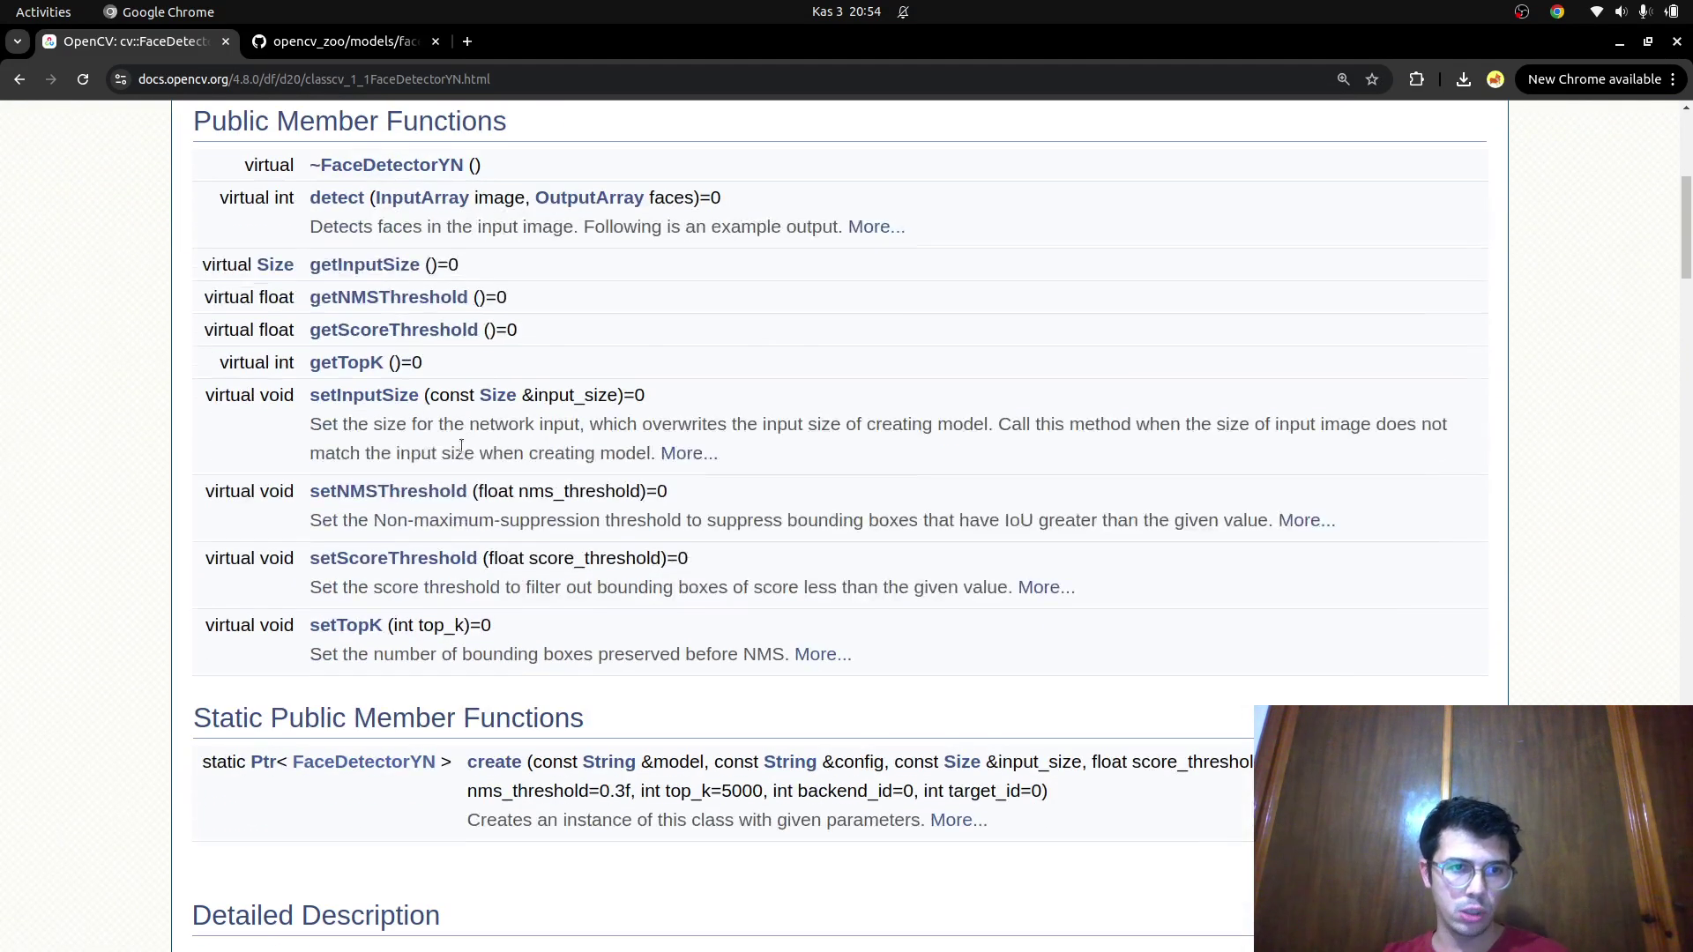
{"action": "scroll", "coordinate": [464, 451], "scroll_direction": "up", "scroll_amount": 2}
{"action": "scroll", "coordinate": [464, 445], "scroll_direction": "up", "scroll_amount": 1}
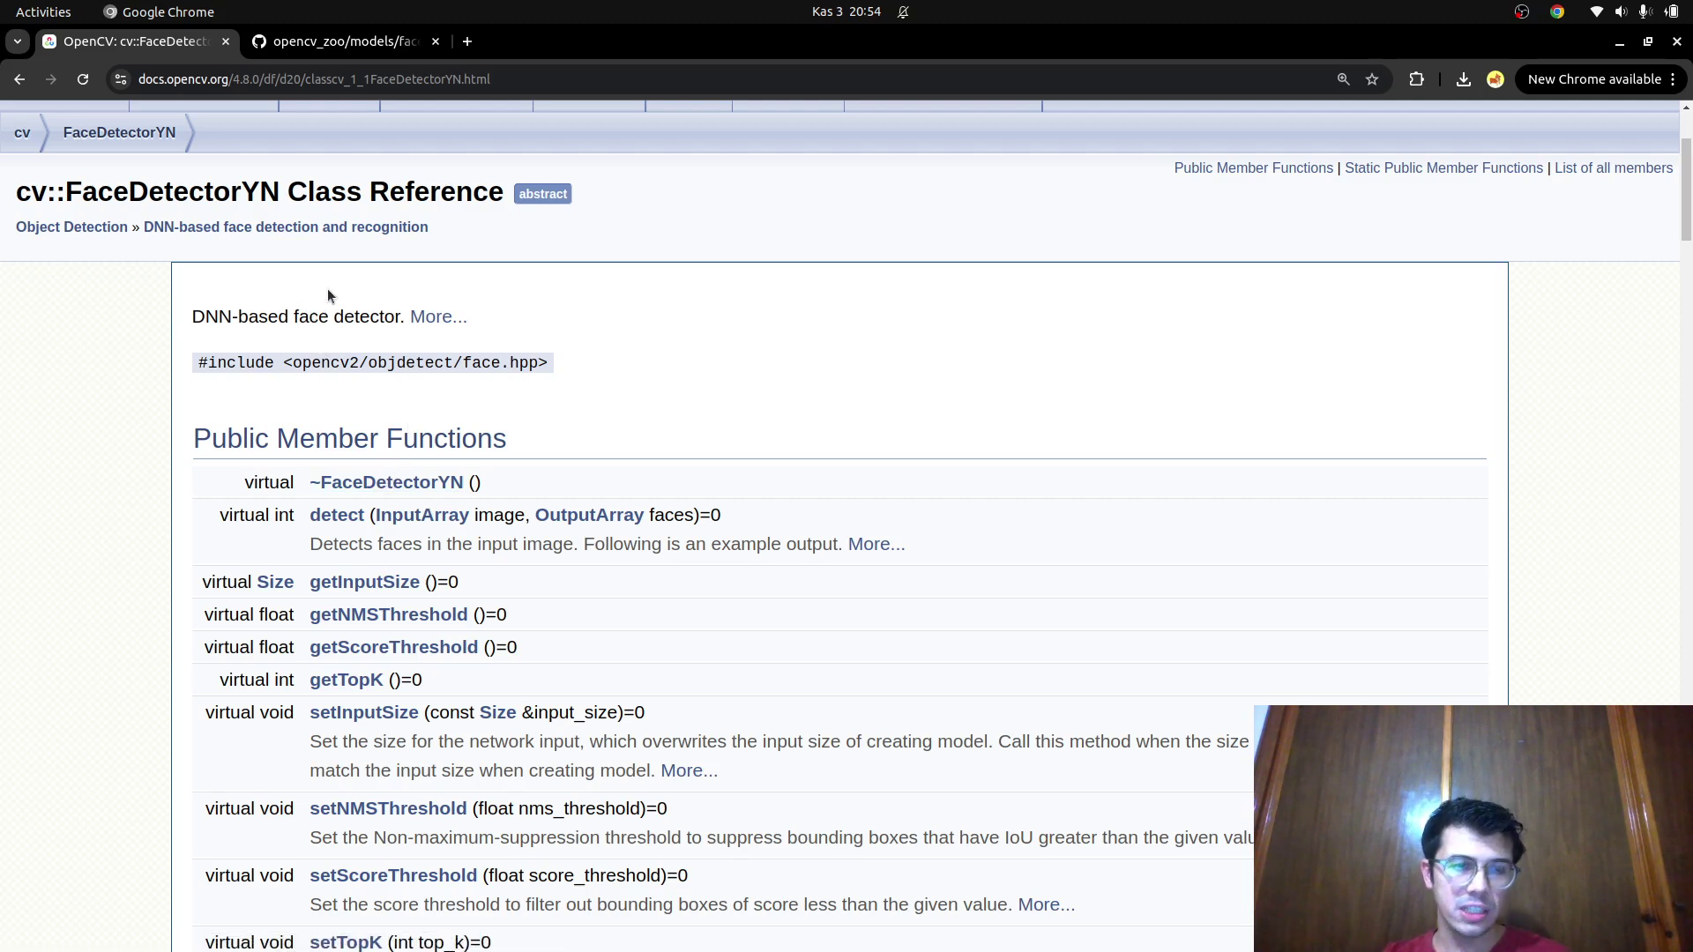
{"action": "left_click", "coordinate": [347, 42]}
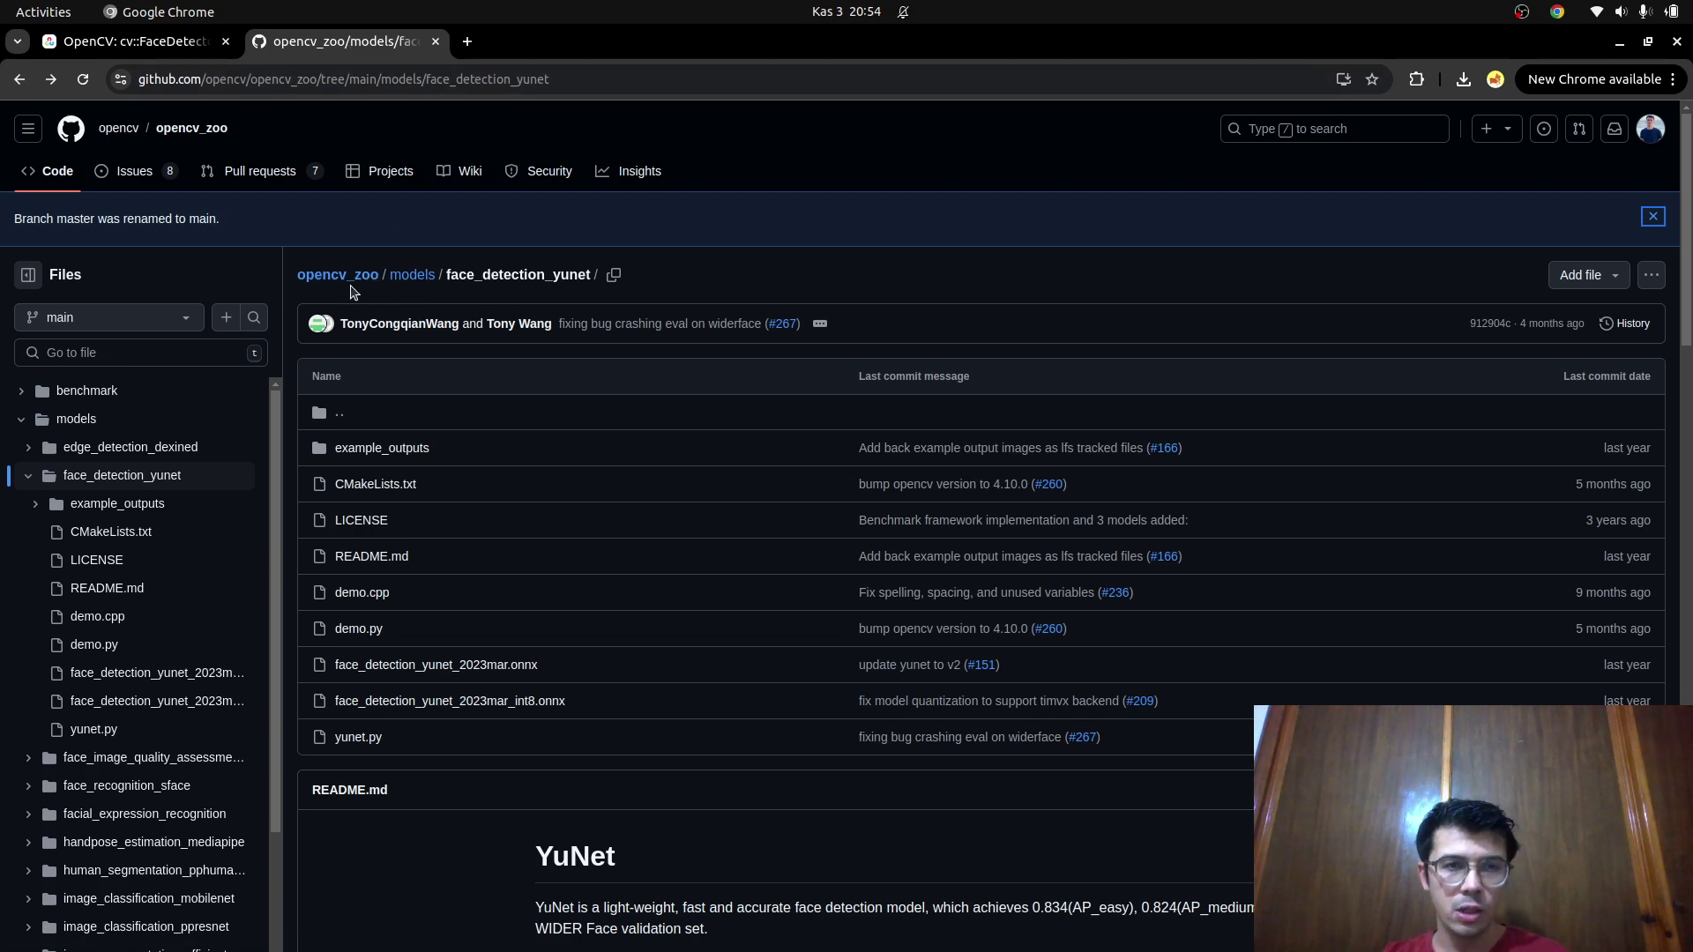
Select the full file name face_detection_yunet_2023mar.onnx in the GitHub listing
{"action": "double_click", "coordinate": [488, 273]}
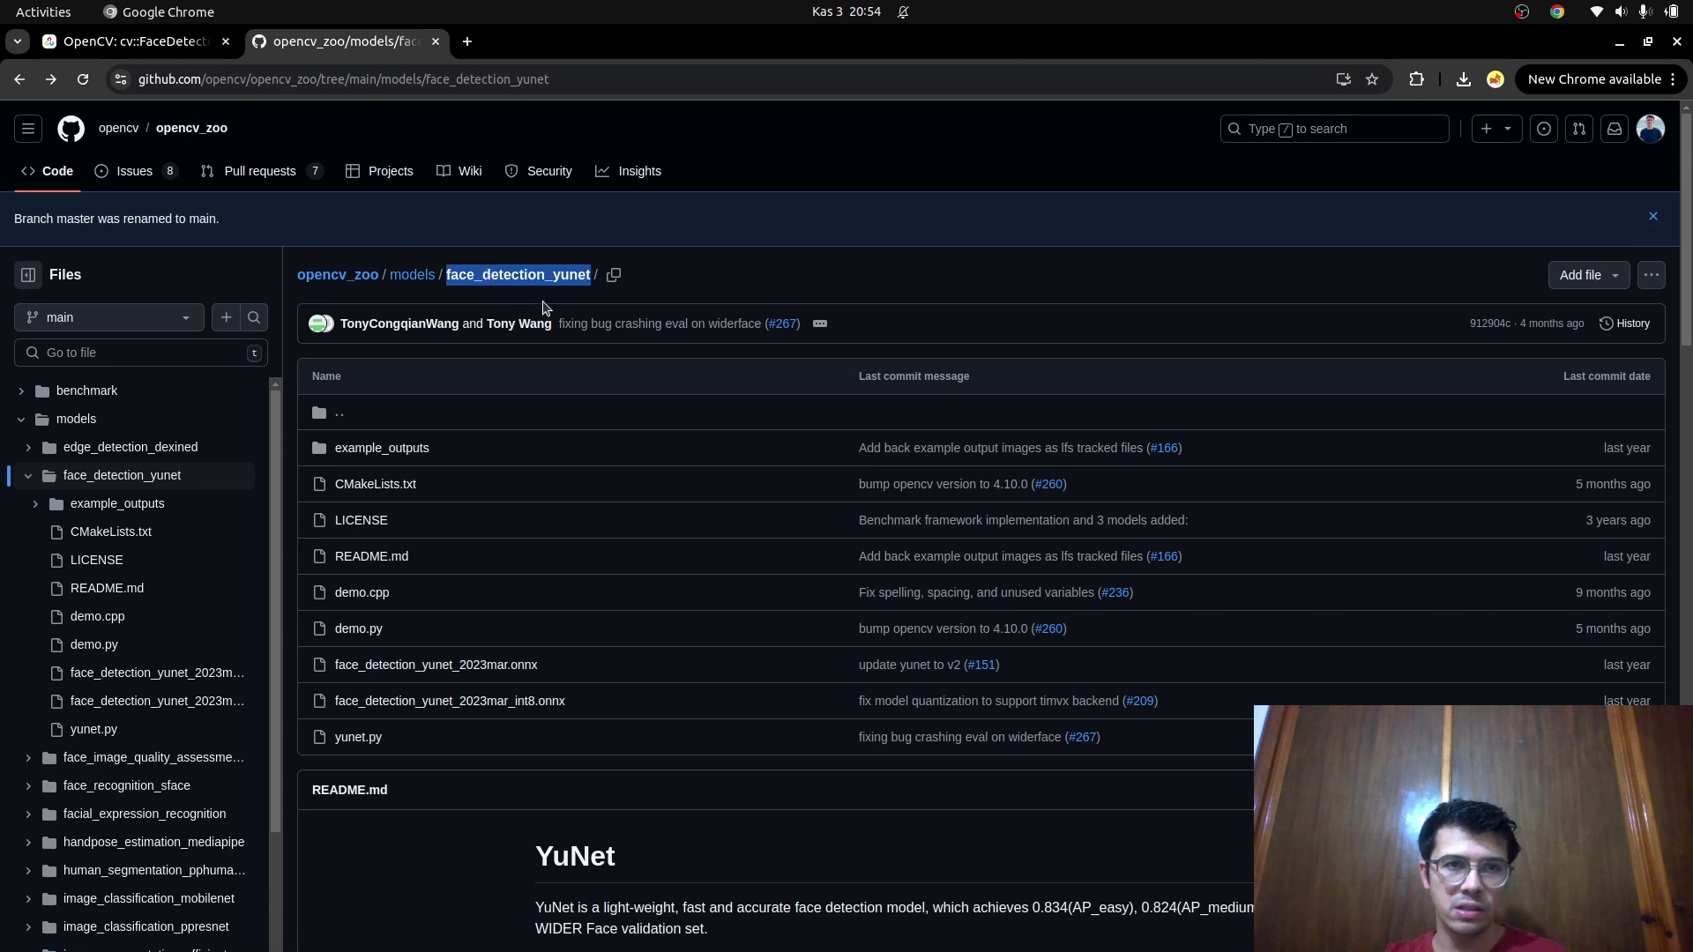
{"action": "double_click", "coordinate": [565, 672]}
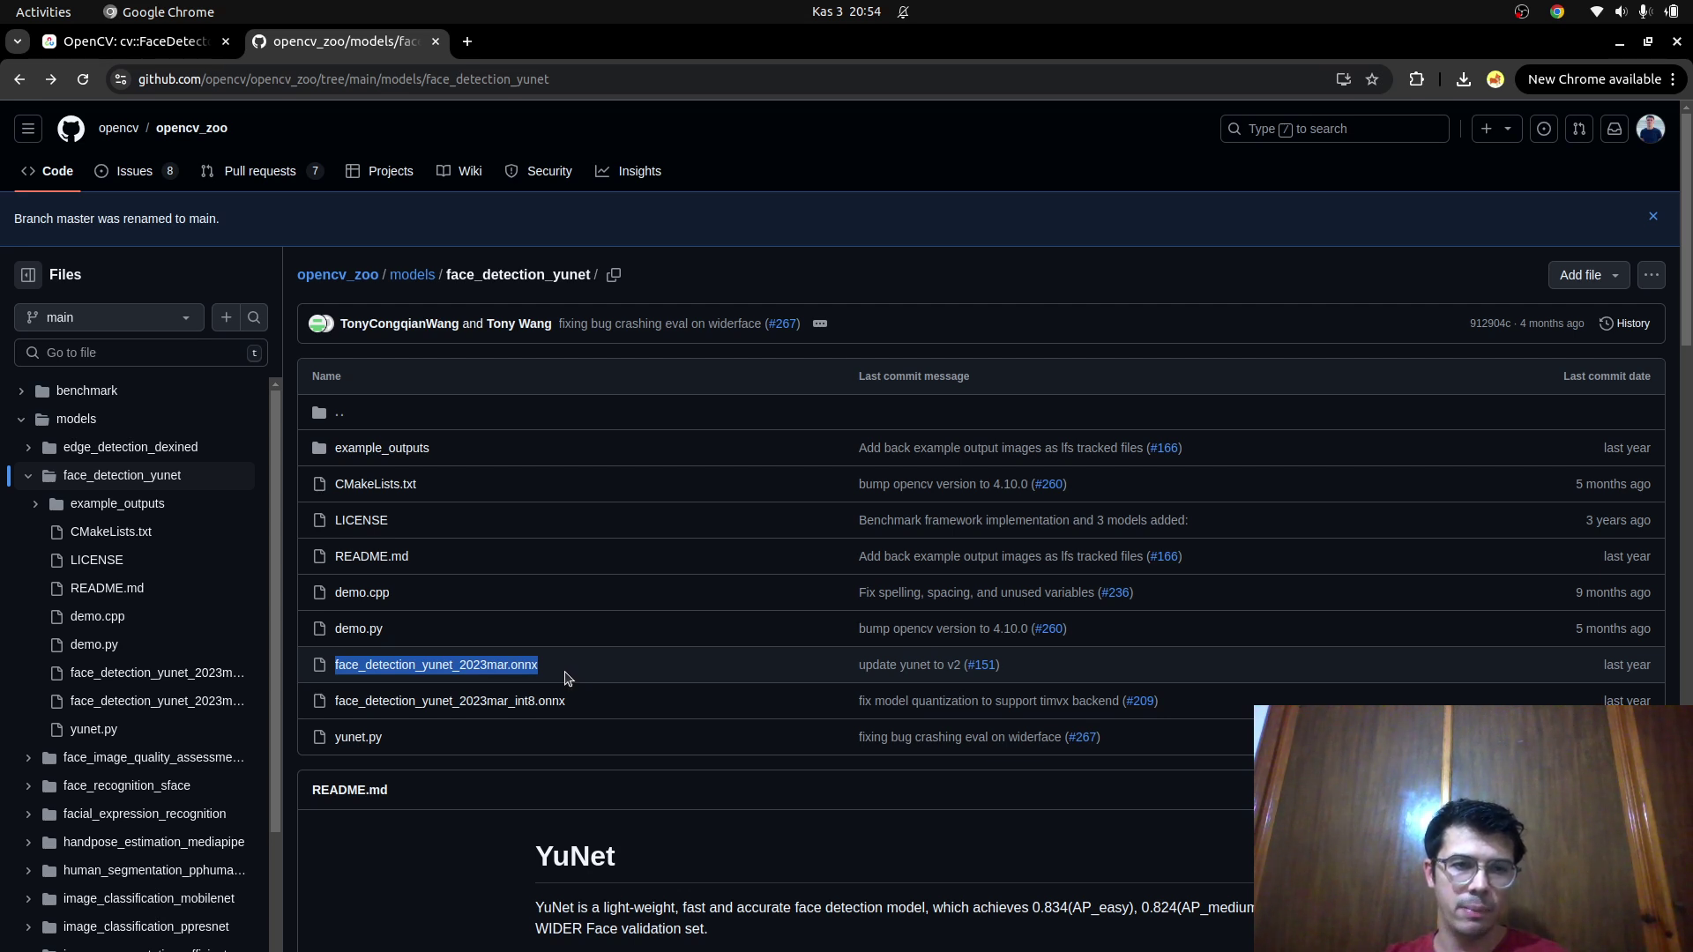
{"action": "left_click", "coordinate": [562, 678]}
{"action": "double_click", "coordinate": [553, 678]}
{"action": "left_click", "coordinate": [556, 679]}
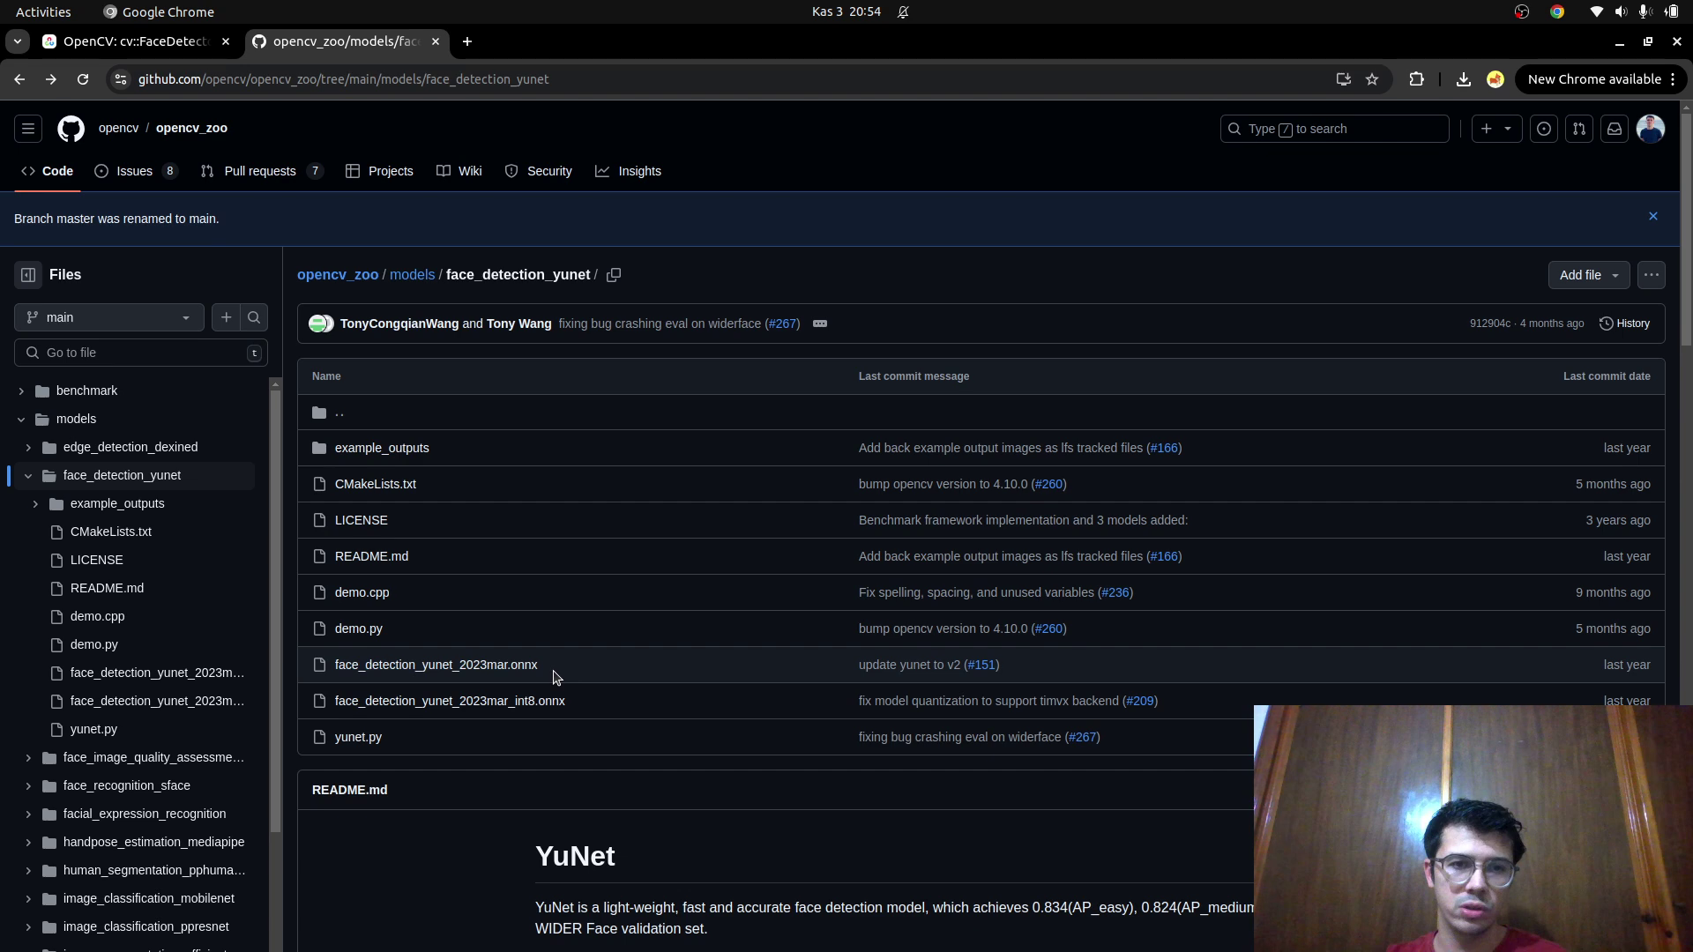
{"action": "double_click", "coordinate": [514, 681]}
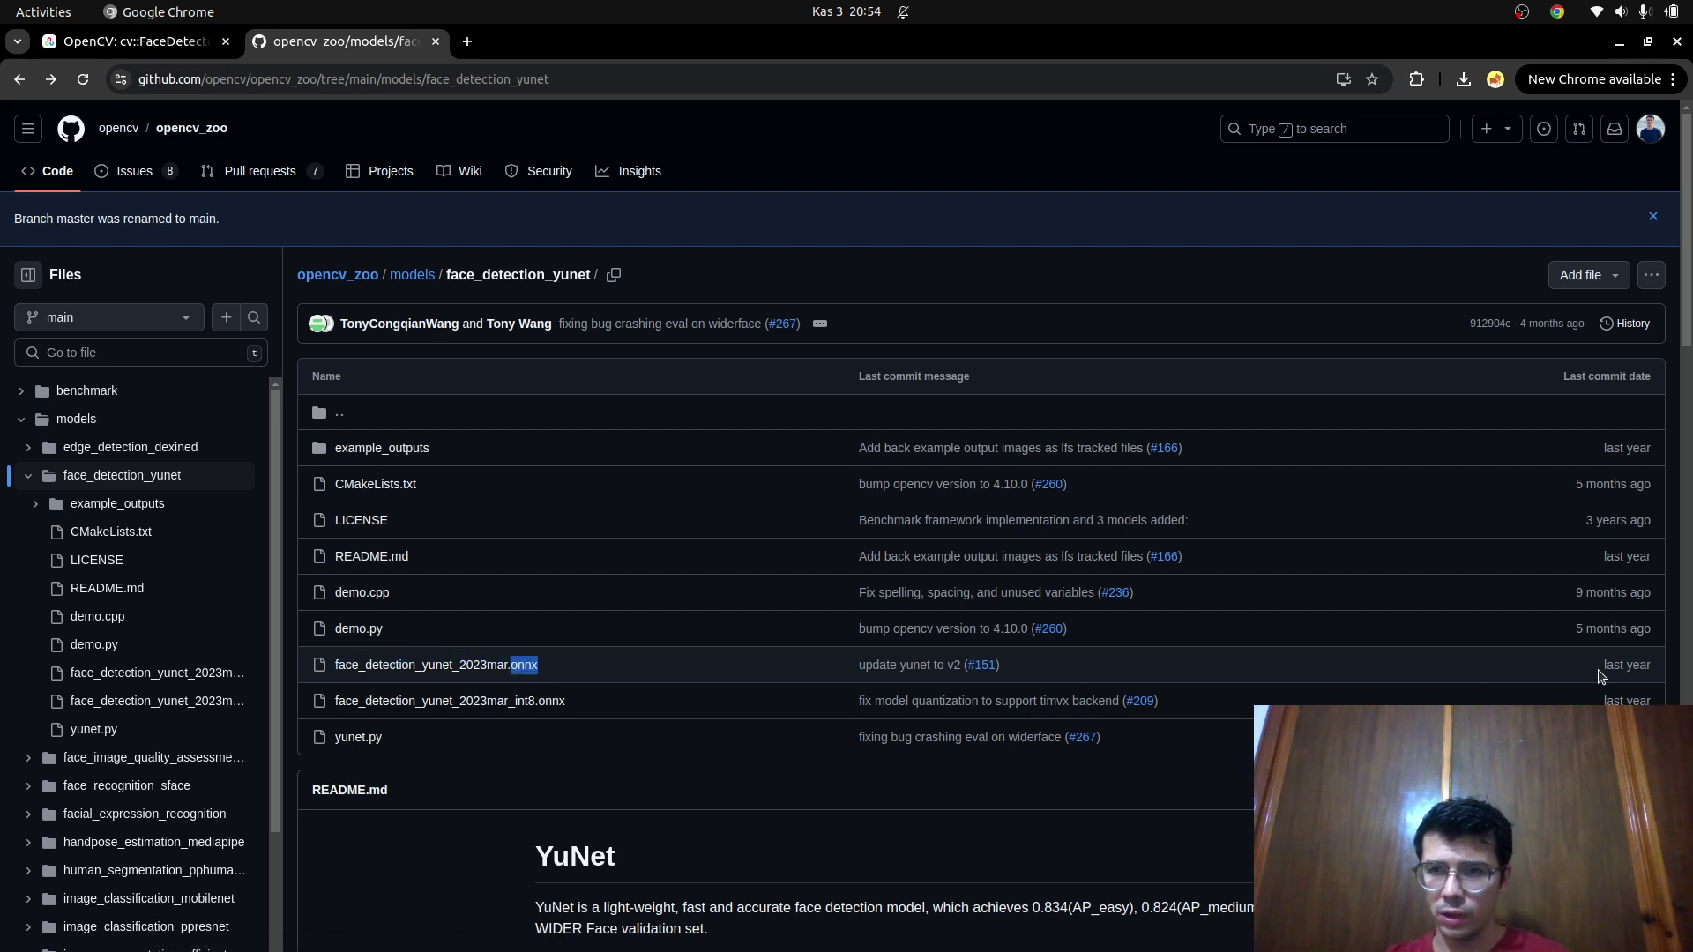
{"action": "left_click", "coordinate": [1624, 668]}
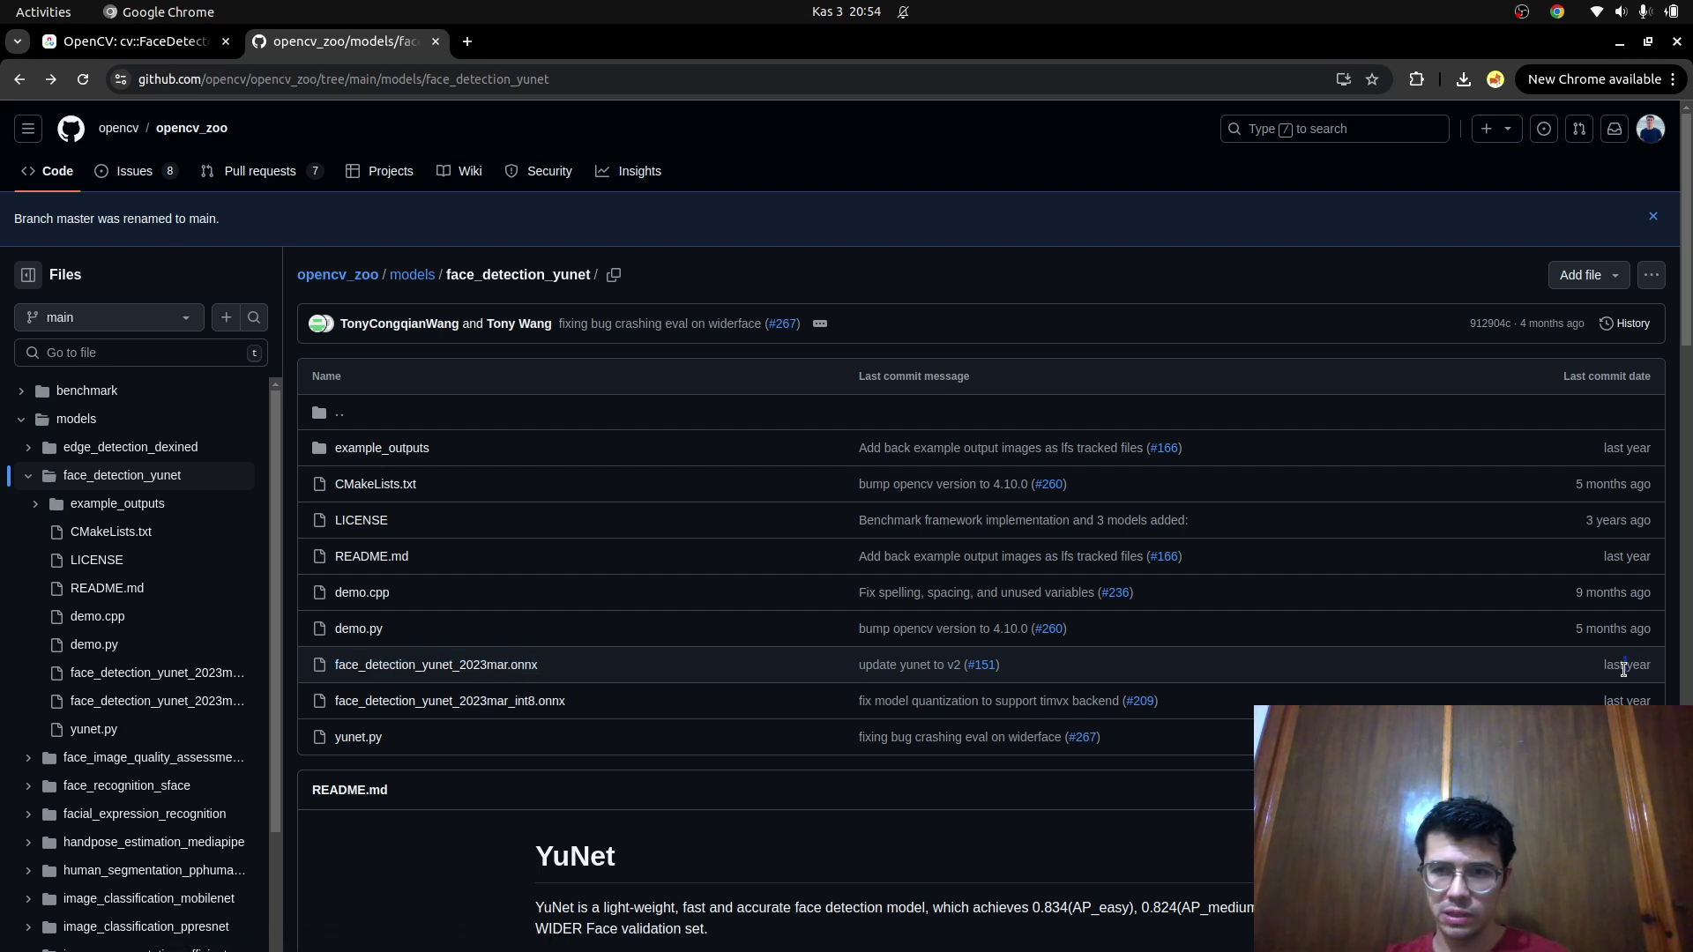
{"action": "triple_click", "coordinate": [609, 669]}
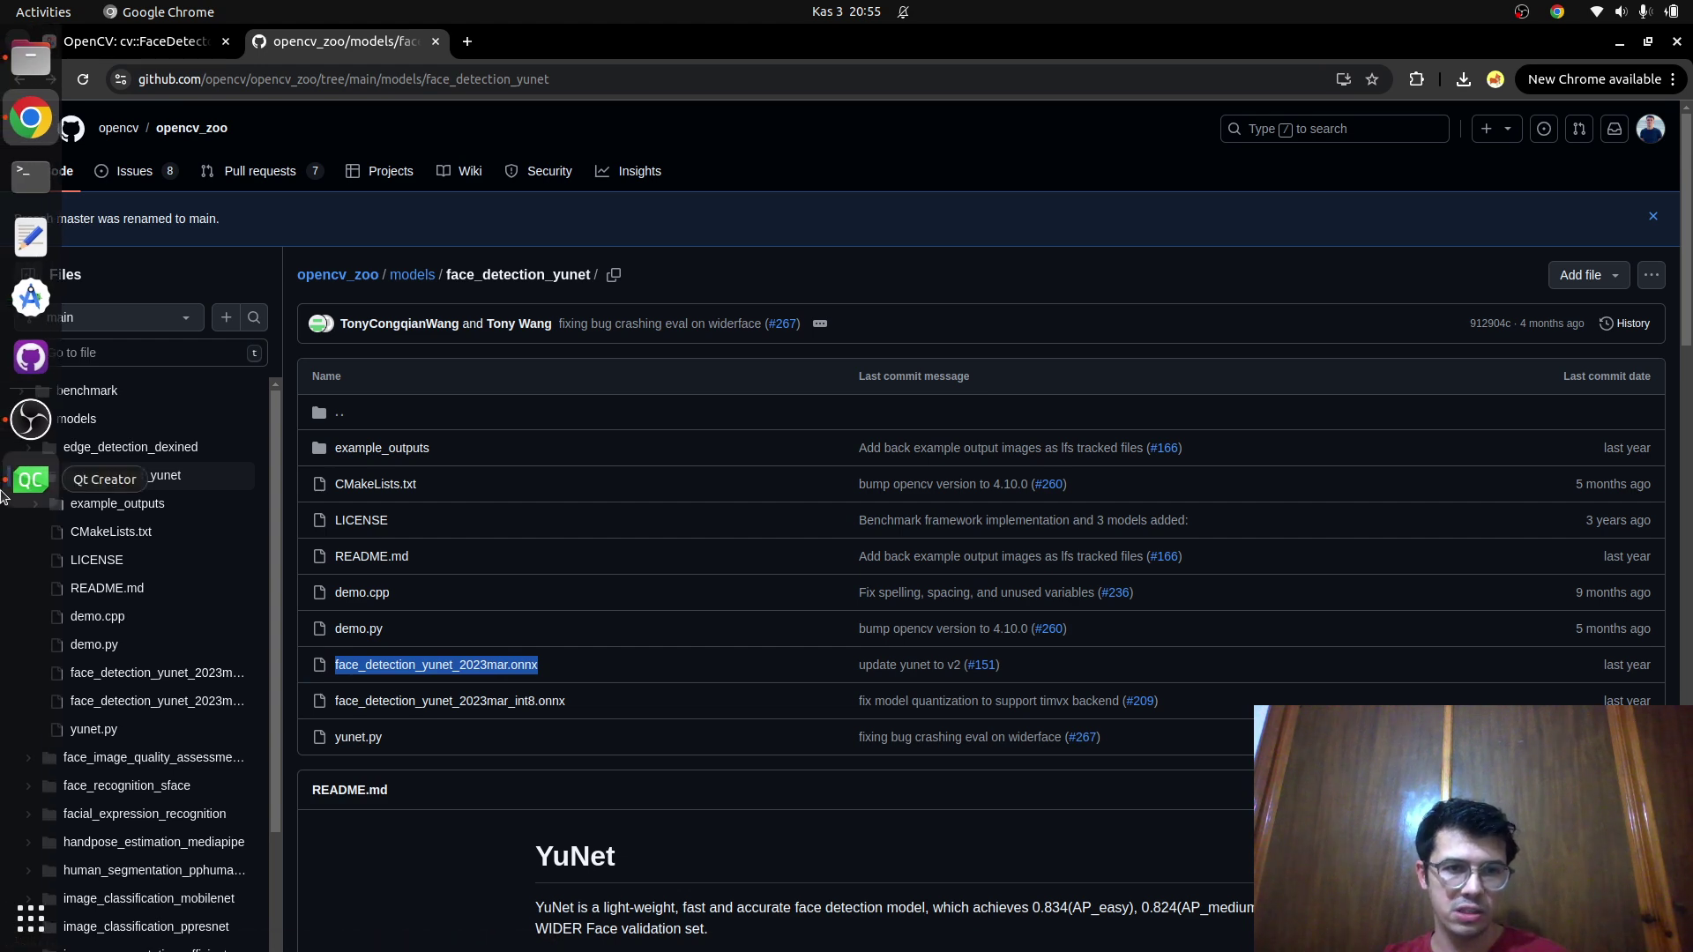
Open the detect(), setInputSize() and FaceDetectorYN class pages in background tabs
{"action": "left_click", "coordinate": [120, 44]}
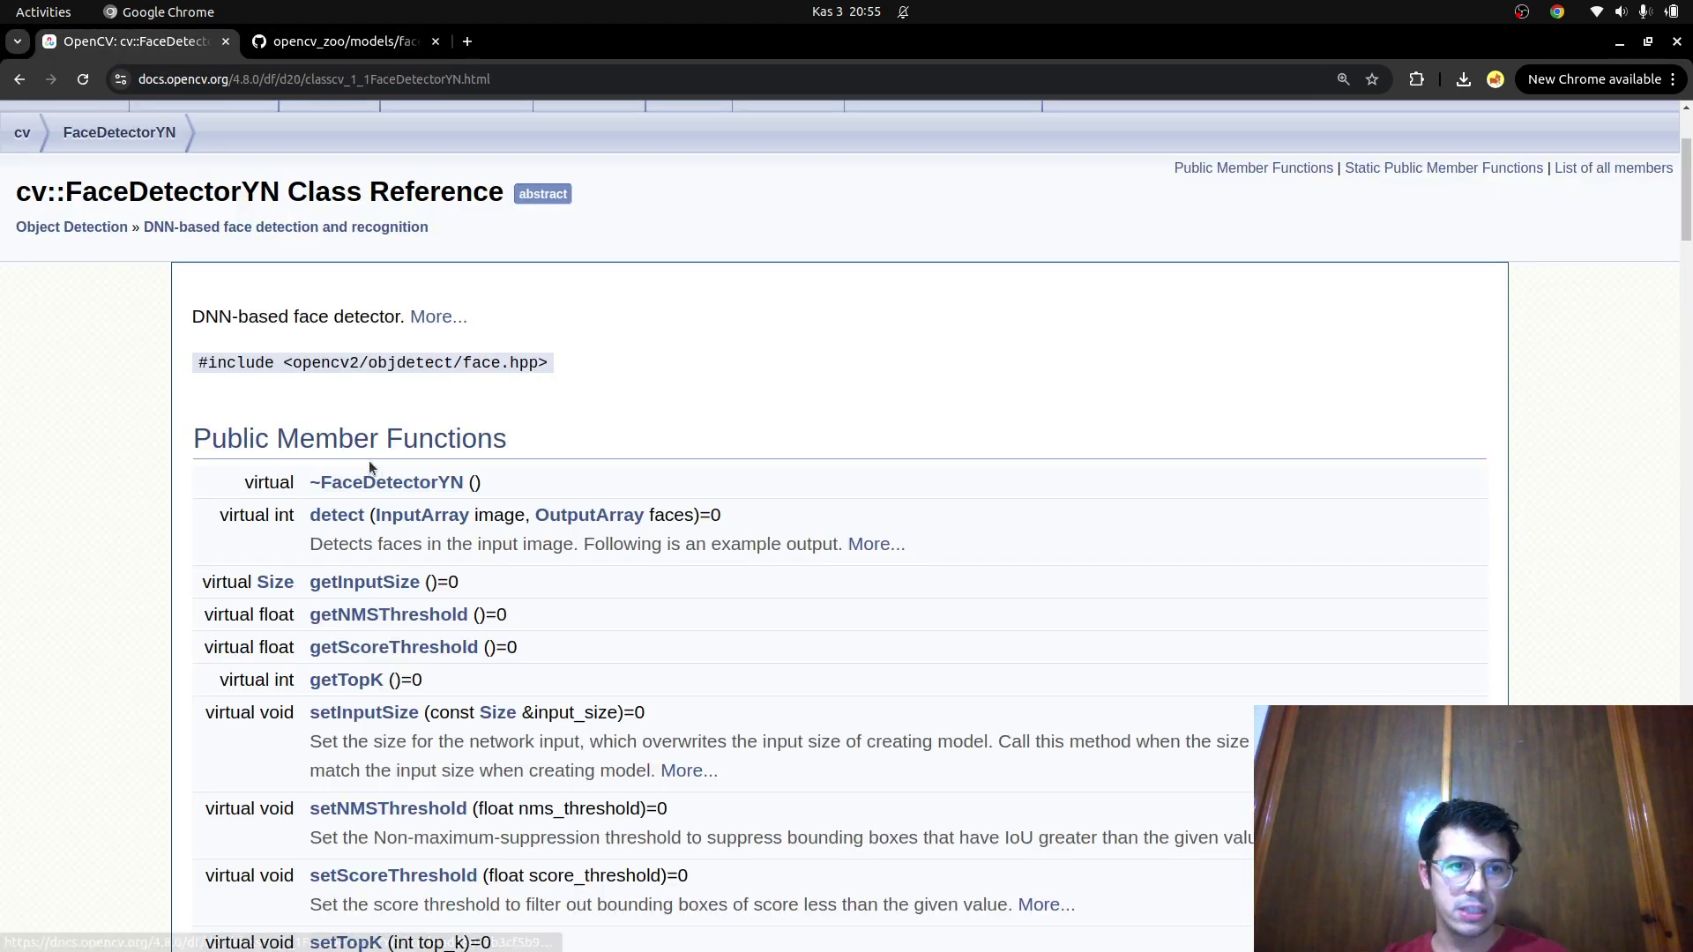
{"action": "middle_click", "coordinate": [339, 515]}
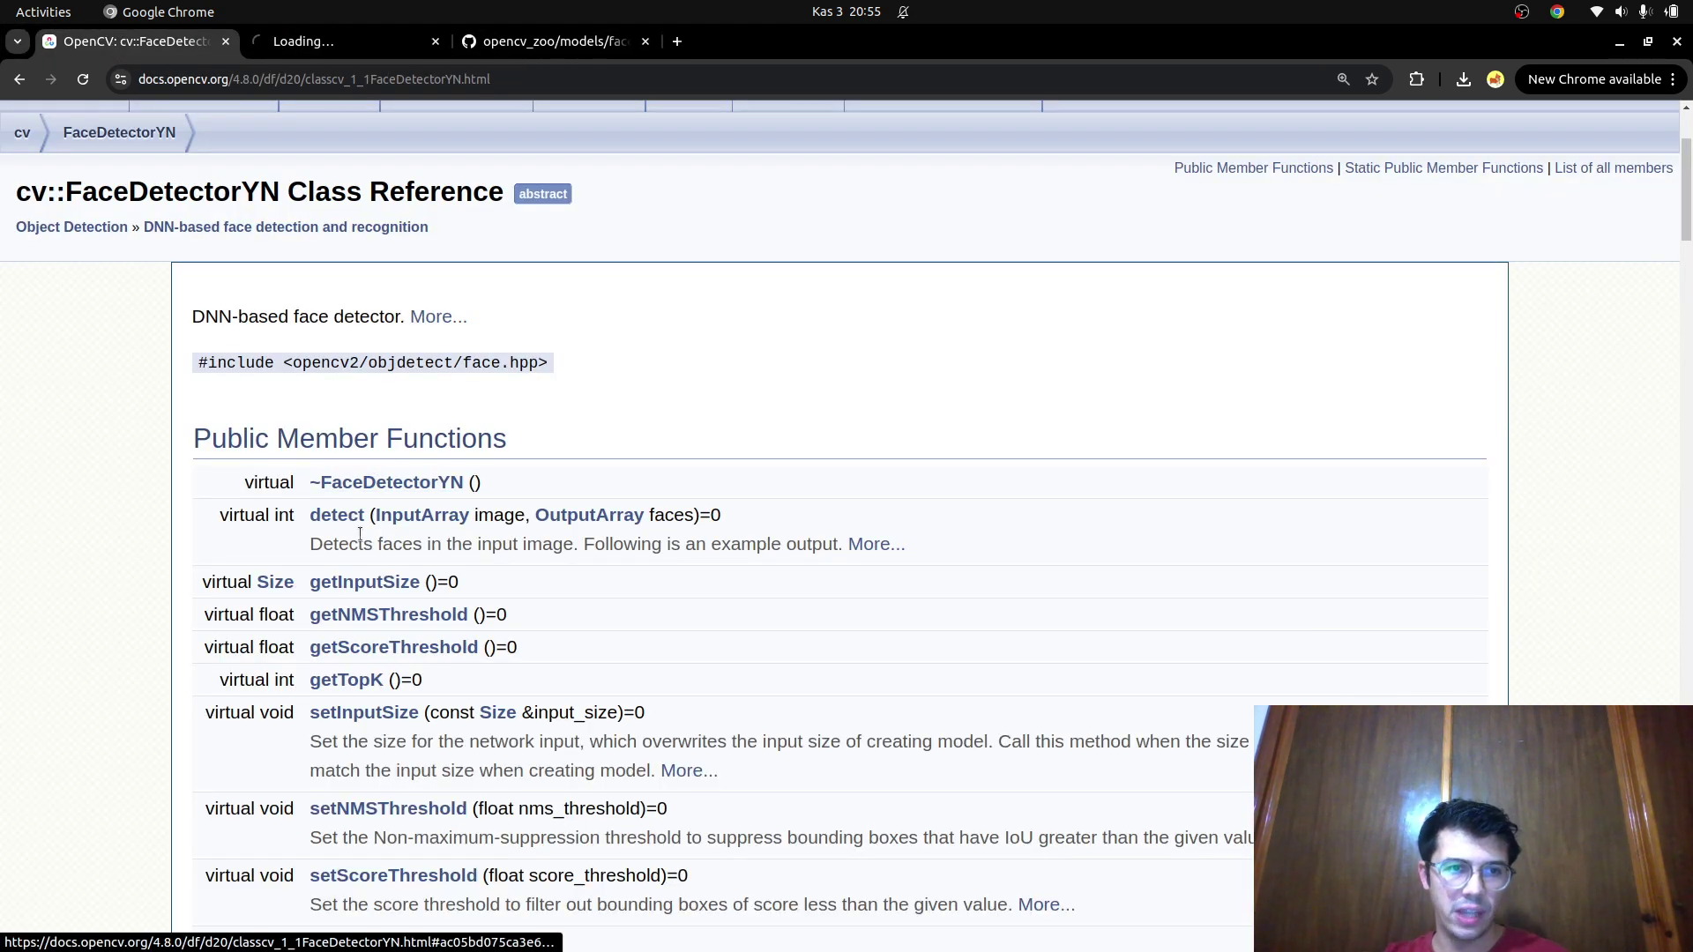
{"action": "middle_click", "coordinate": [382, 714]}
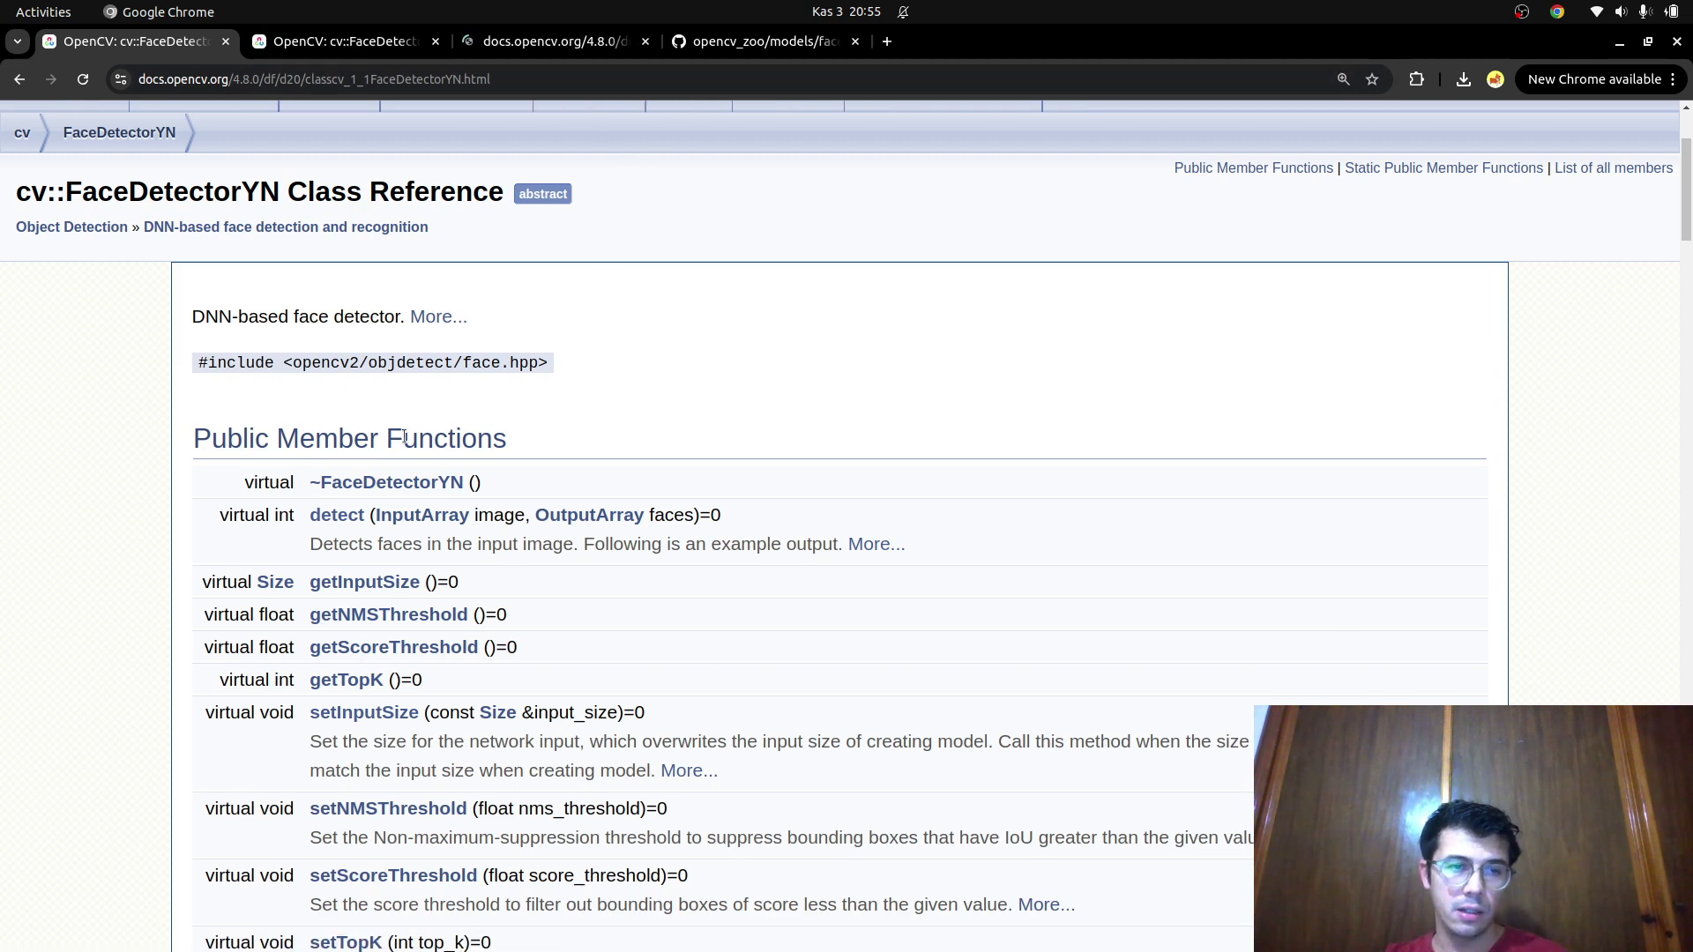
{"action": "scroll", "coordinate": [407, 692], "scroll_direction": "down", "scroll_amount": 3}
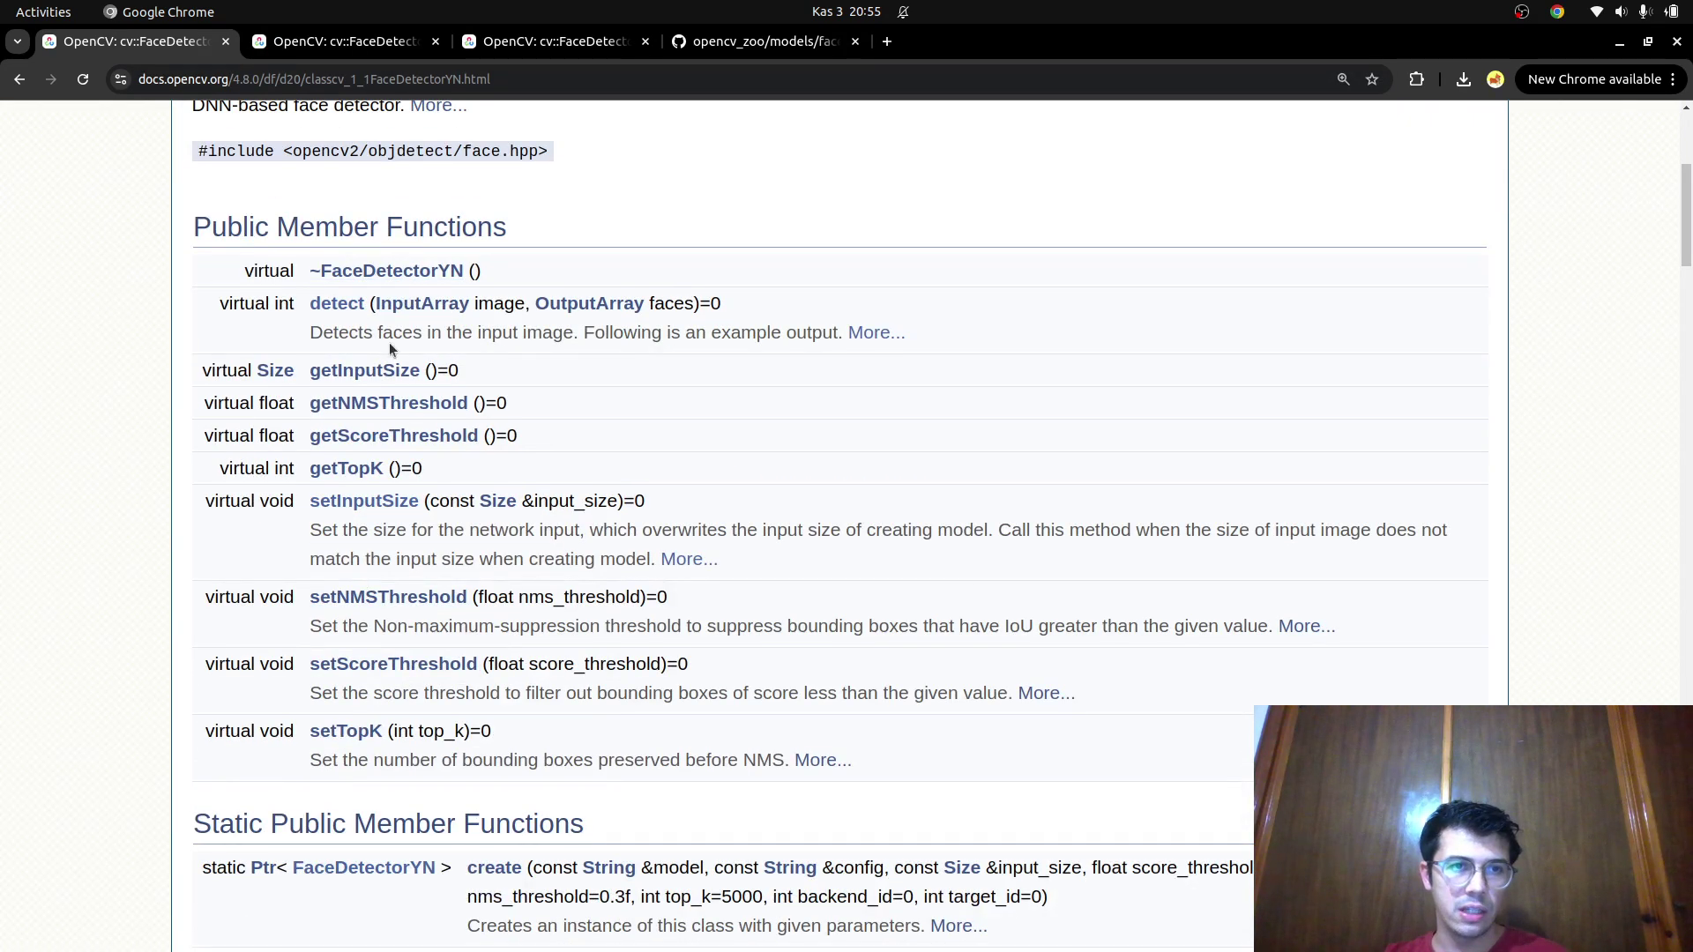
{"action": "scroll", "coordinate": [414, 571], "scroll_direction": "down", "scroll_amount": 5}
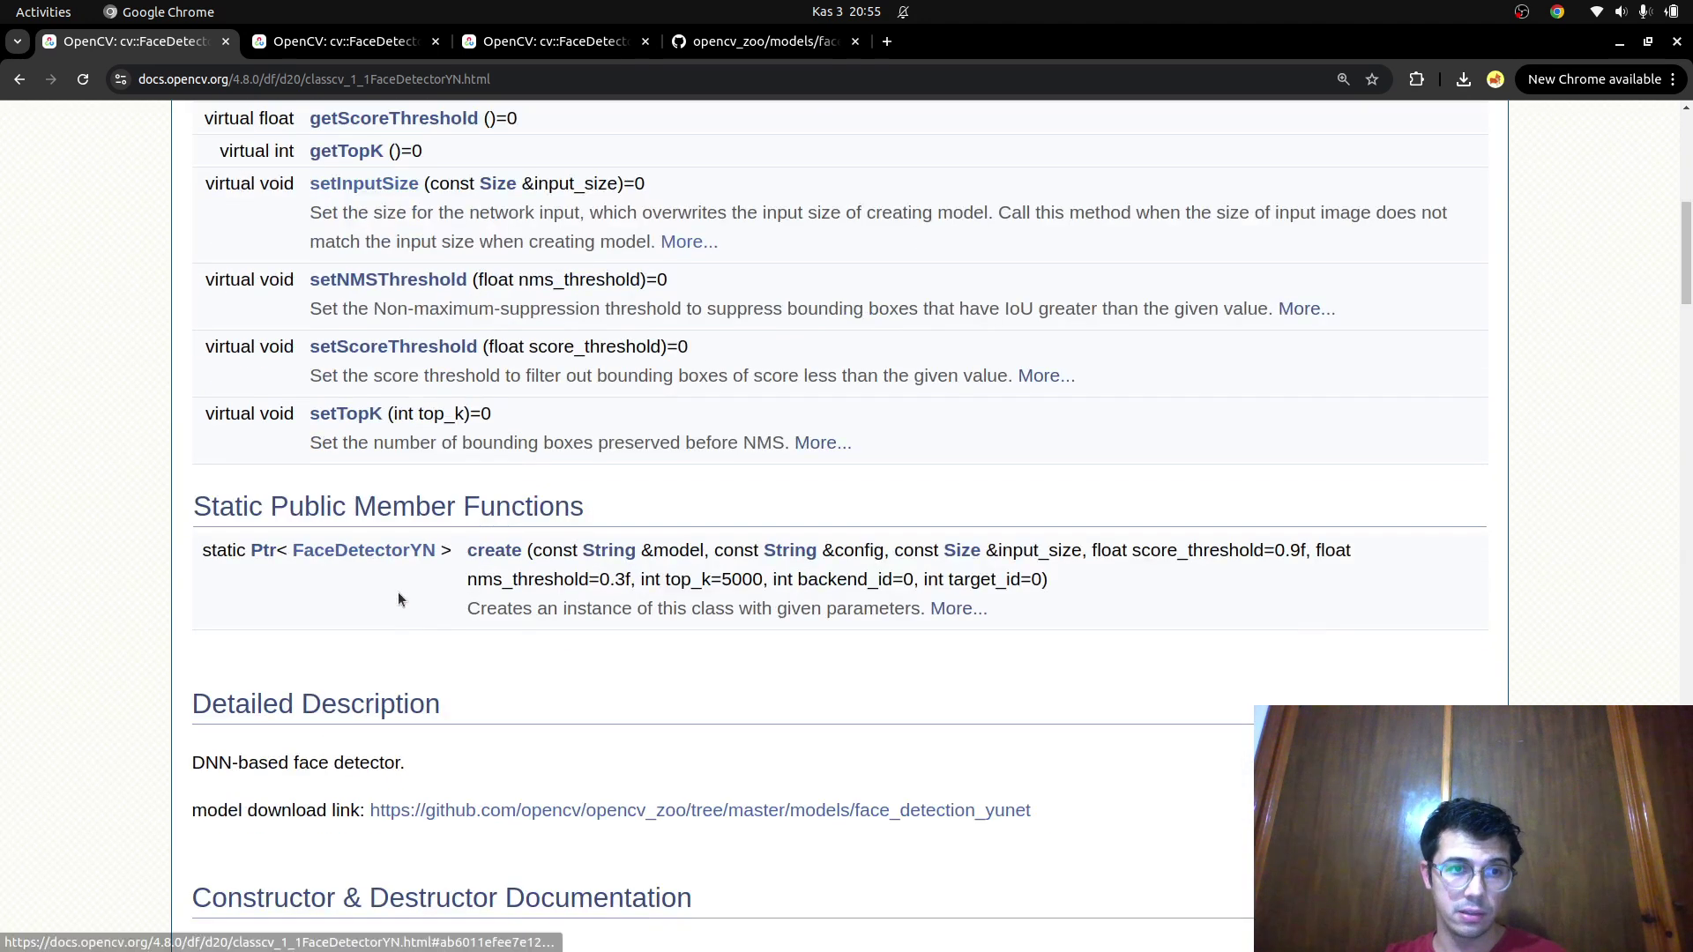
{"action": "middle_click", "coordinate": [366, 553]}
Review the new tabs and highlight detect()'s image and faces parameters
{"action": "left_click", "coordinate": [761, 42]}
{"action": "left_click", "coordinate": [378, 42]}
{"action": "left_click", "coordinate": [555, 40]}
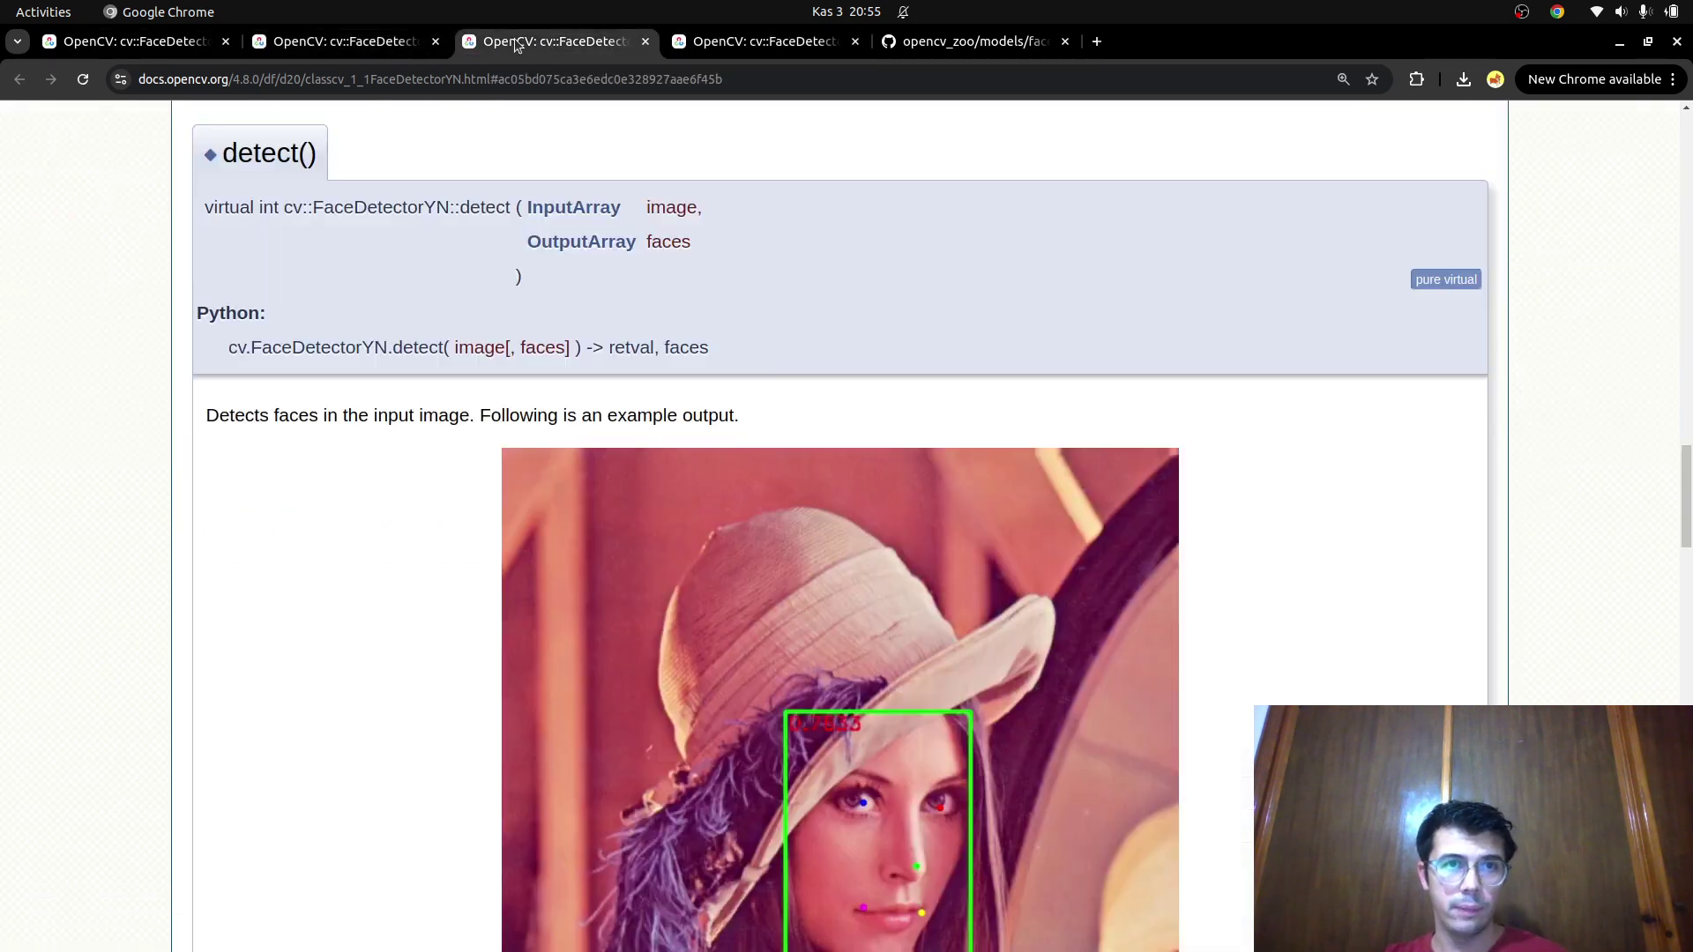
{"action": "left_click", "coordinate": [740, 41]}
{"action": "left_click", "coordinate": [520, 40]}
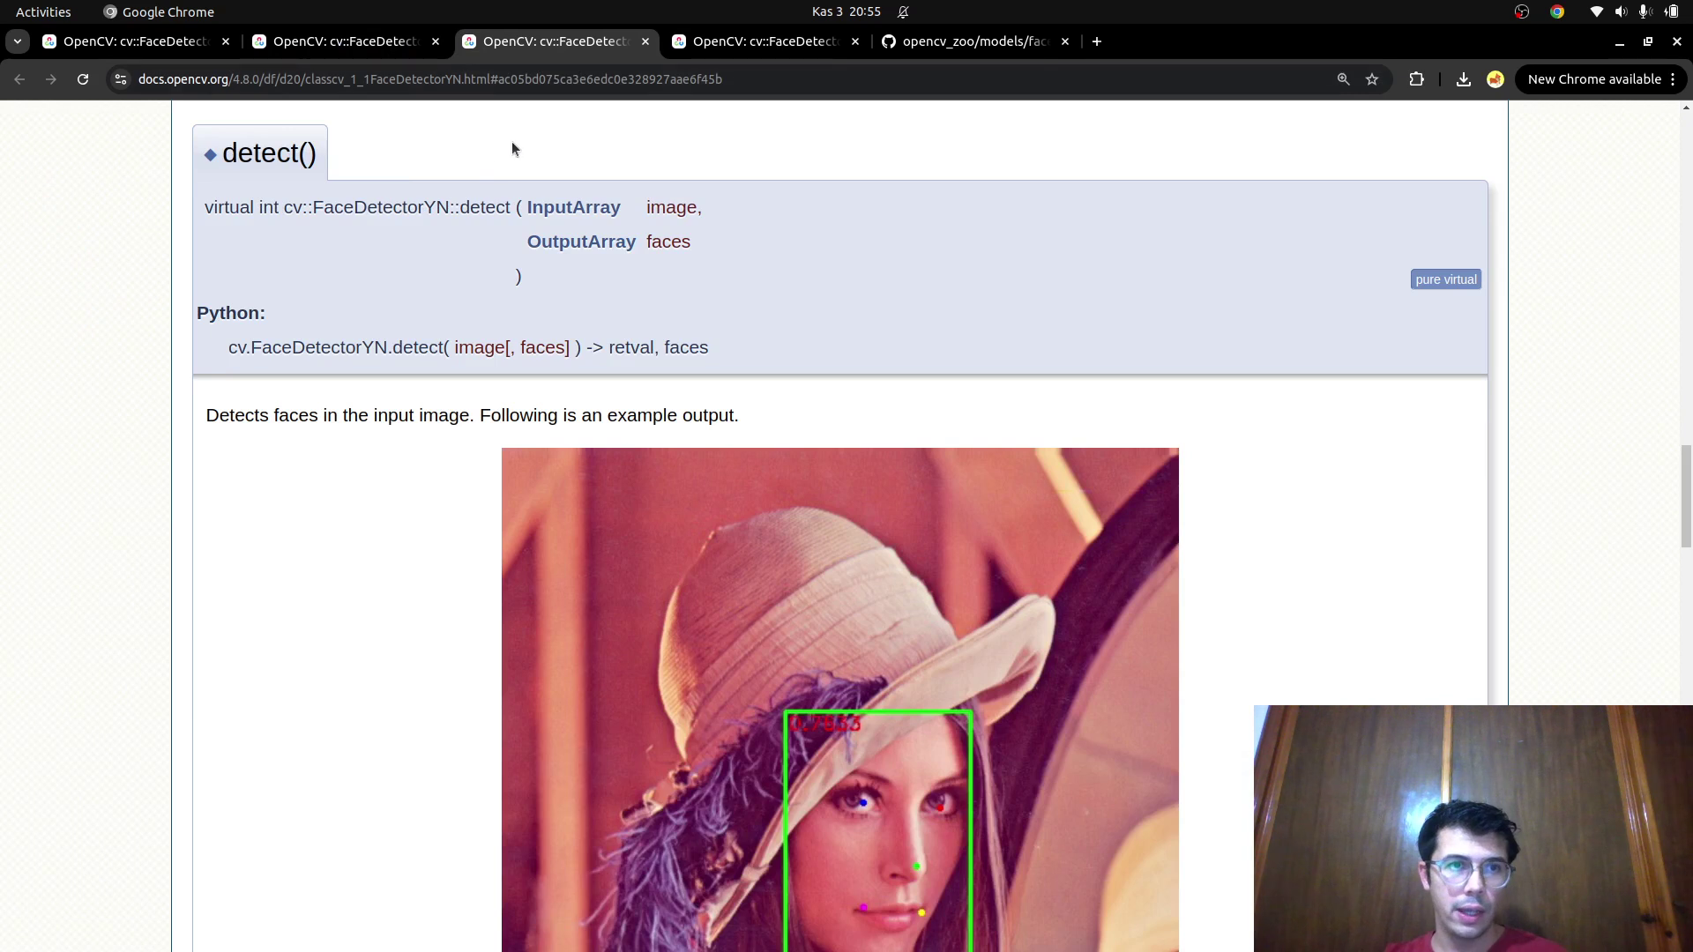
{"action": "double_click", "coordinate": [665, 210]}
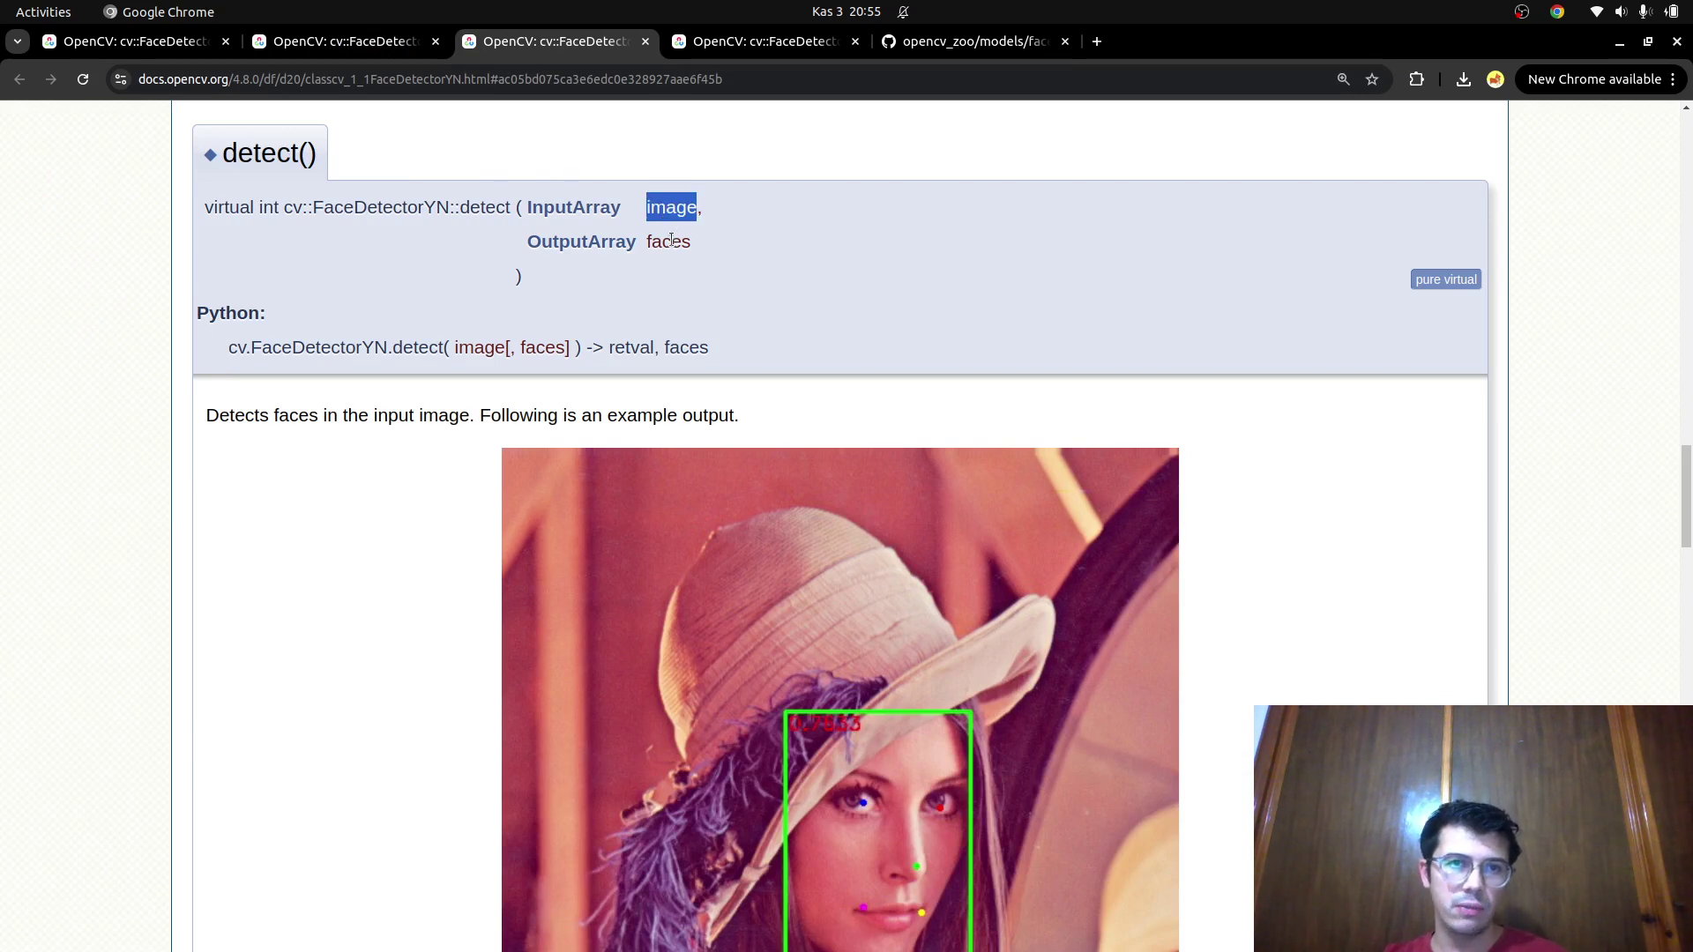
{"action": "double_click", "coordinate": [671, 240]}
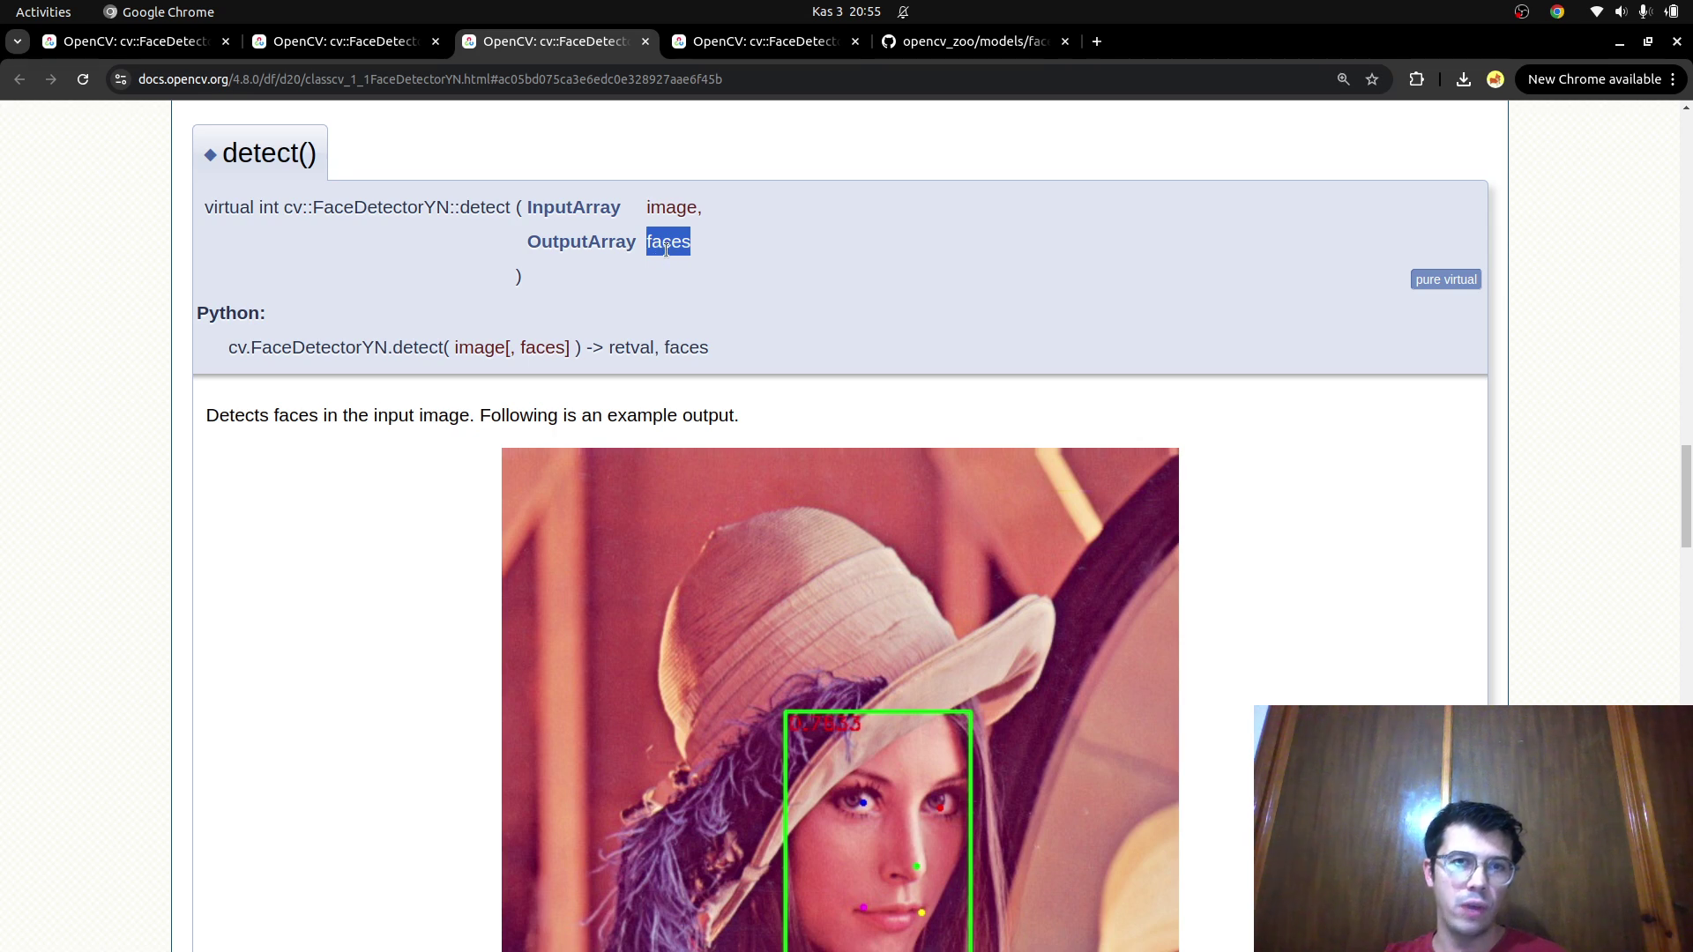
Study the setInputSize() description and its network-input phrase, then return to the FaceDetectorYN reference
{"action": "left_click", "coordinate": [727, 43]}
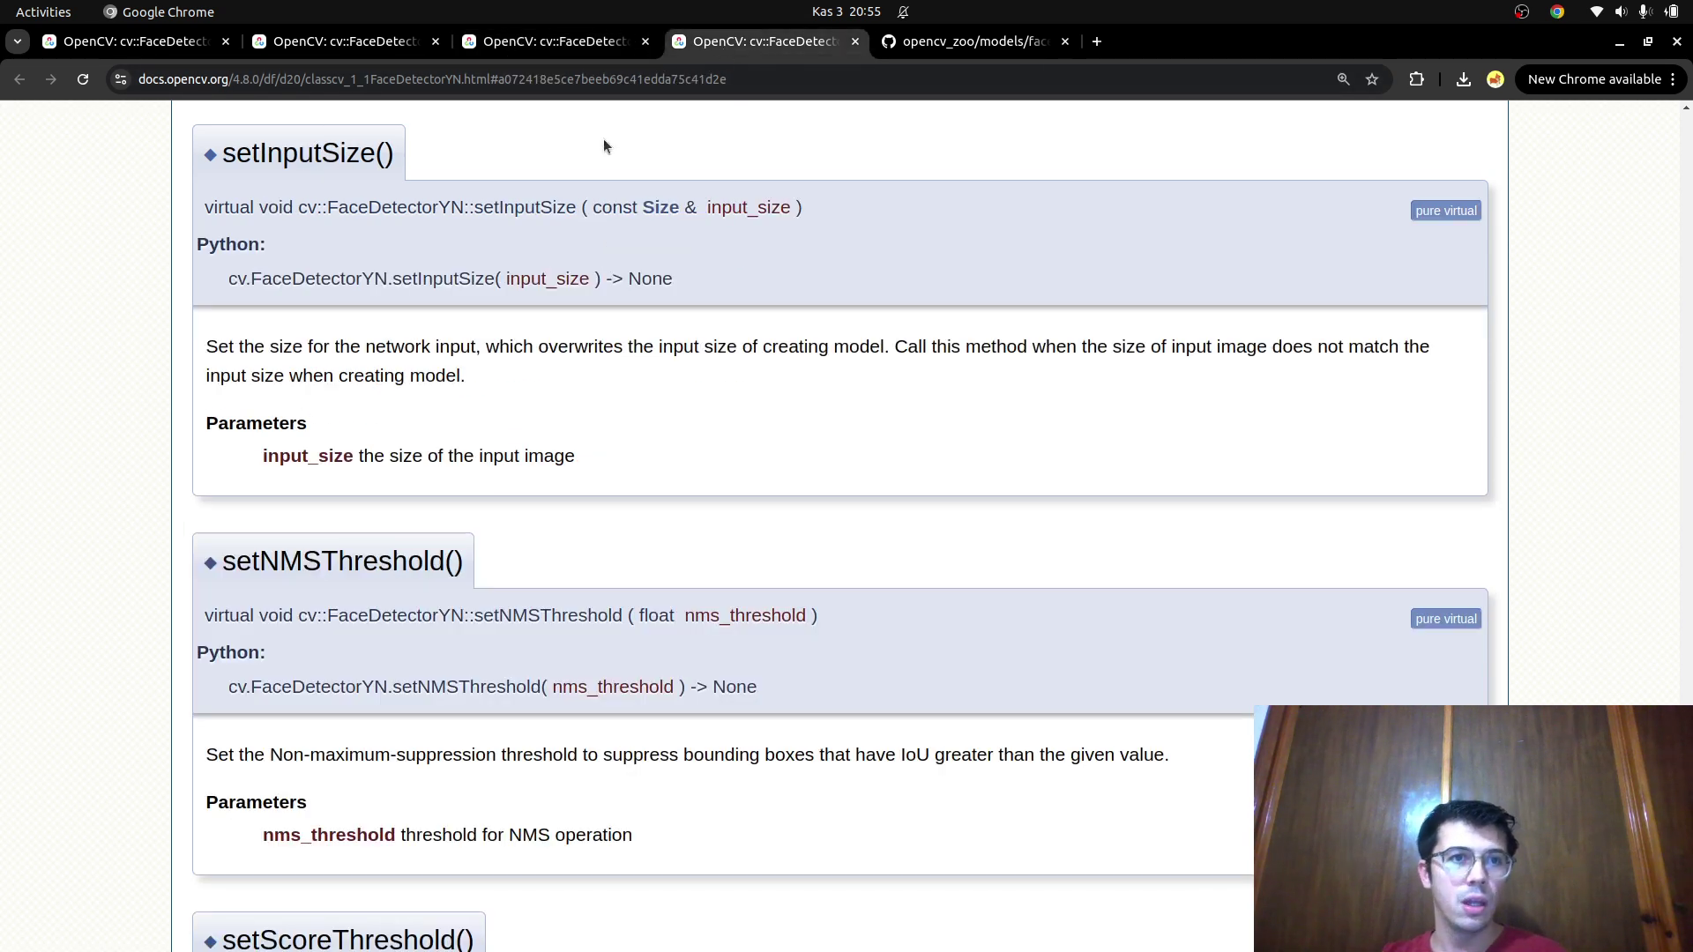
{"action": "triple_click", "coordinate": [415, 351]}
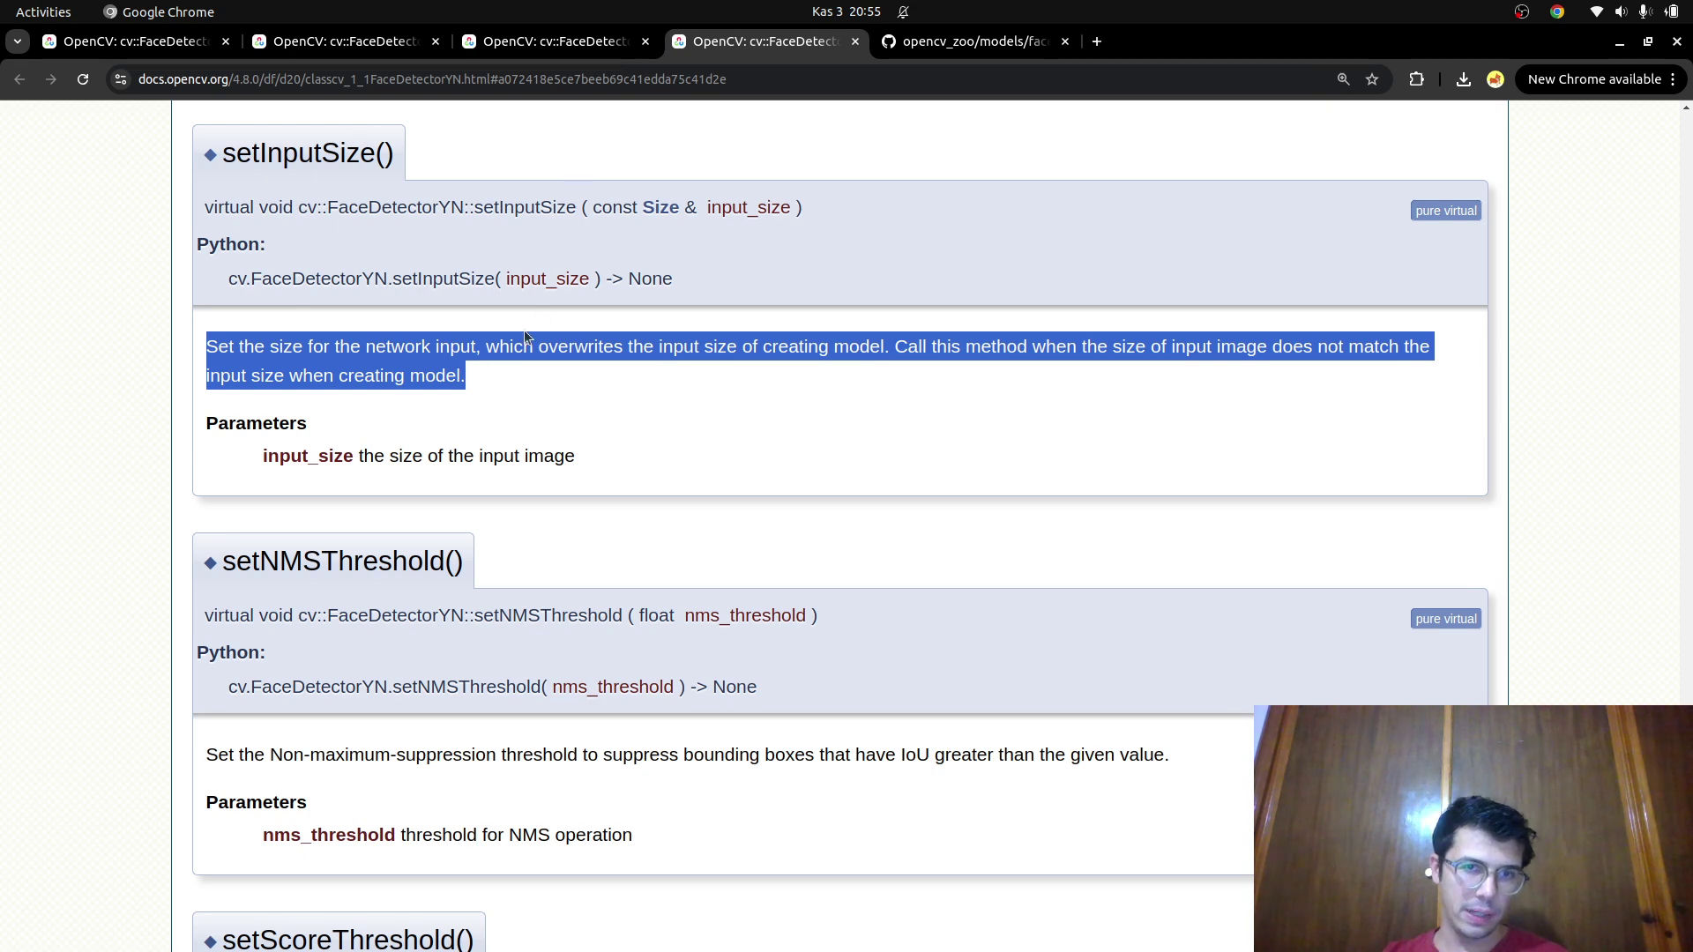
{"action": "double_click", "coordinate": [287, 156]}
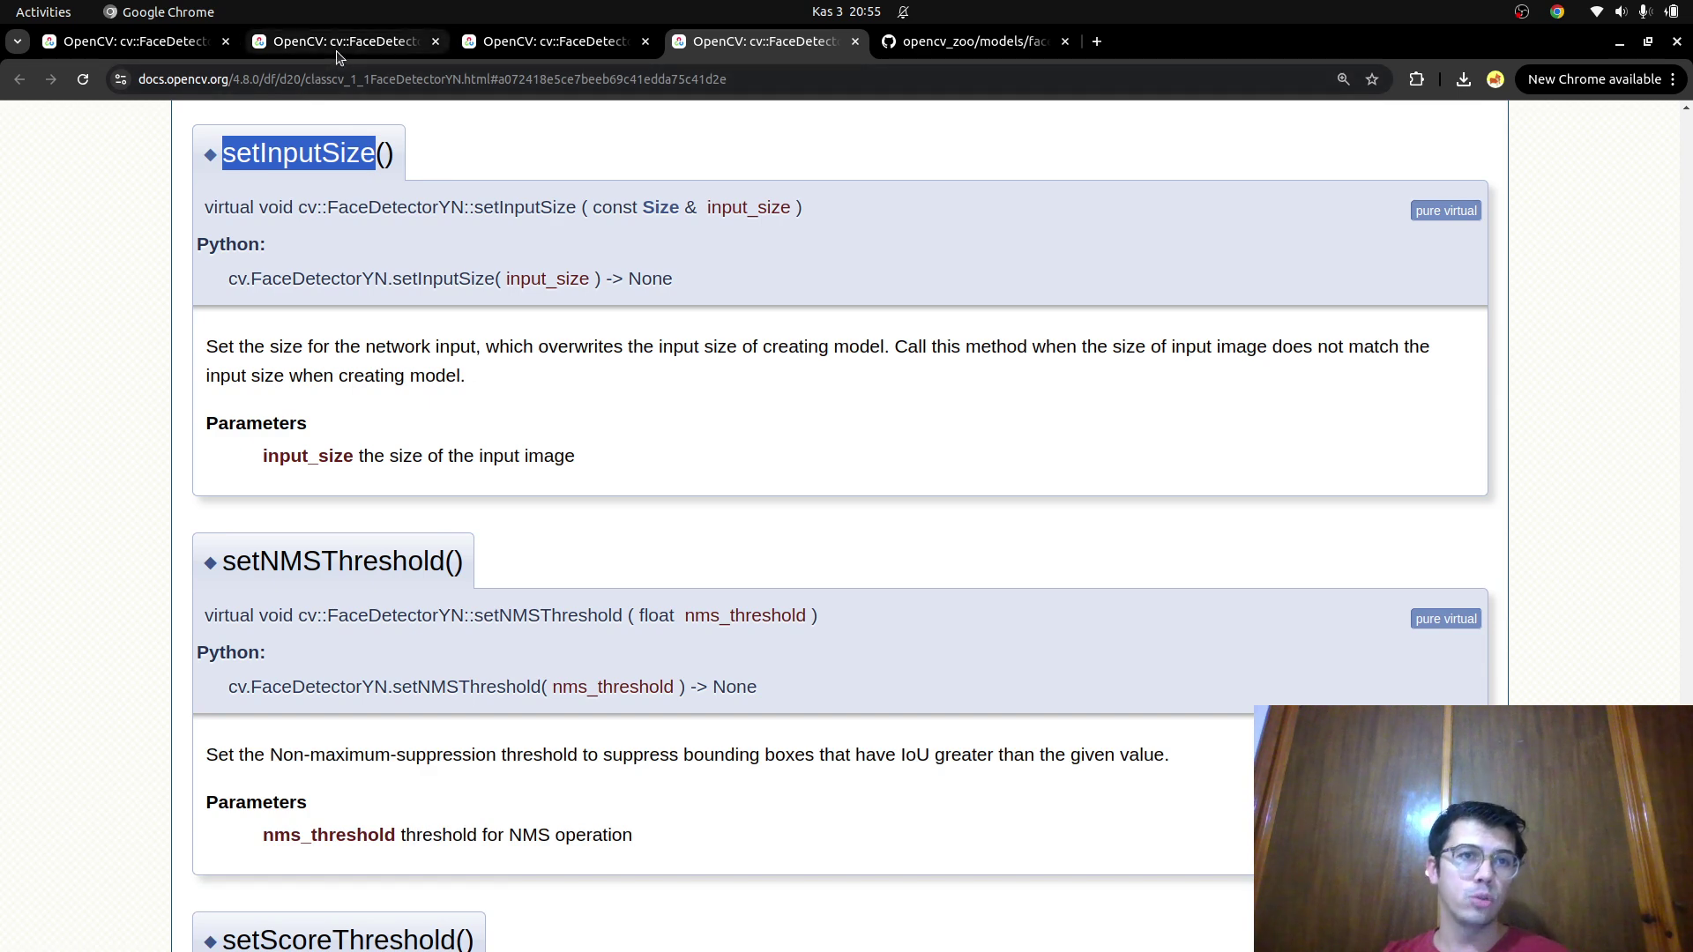
{"action": "left_click_drag", "start_coordinate": [377, 346], "coordinate": [481, 346]}
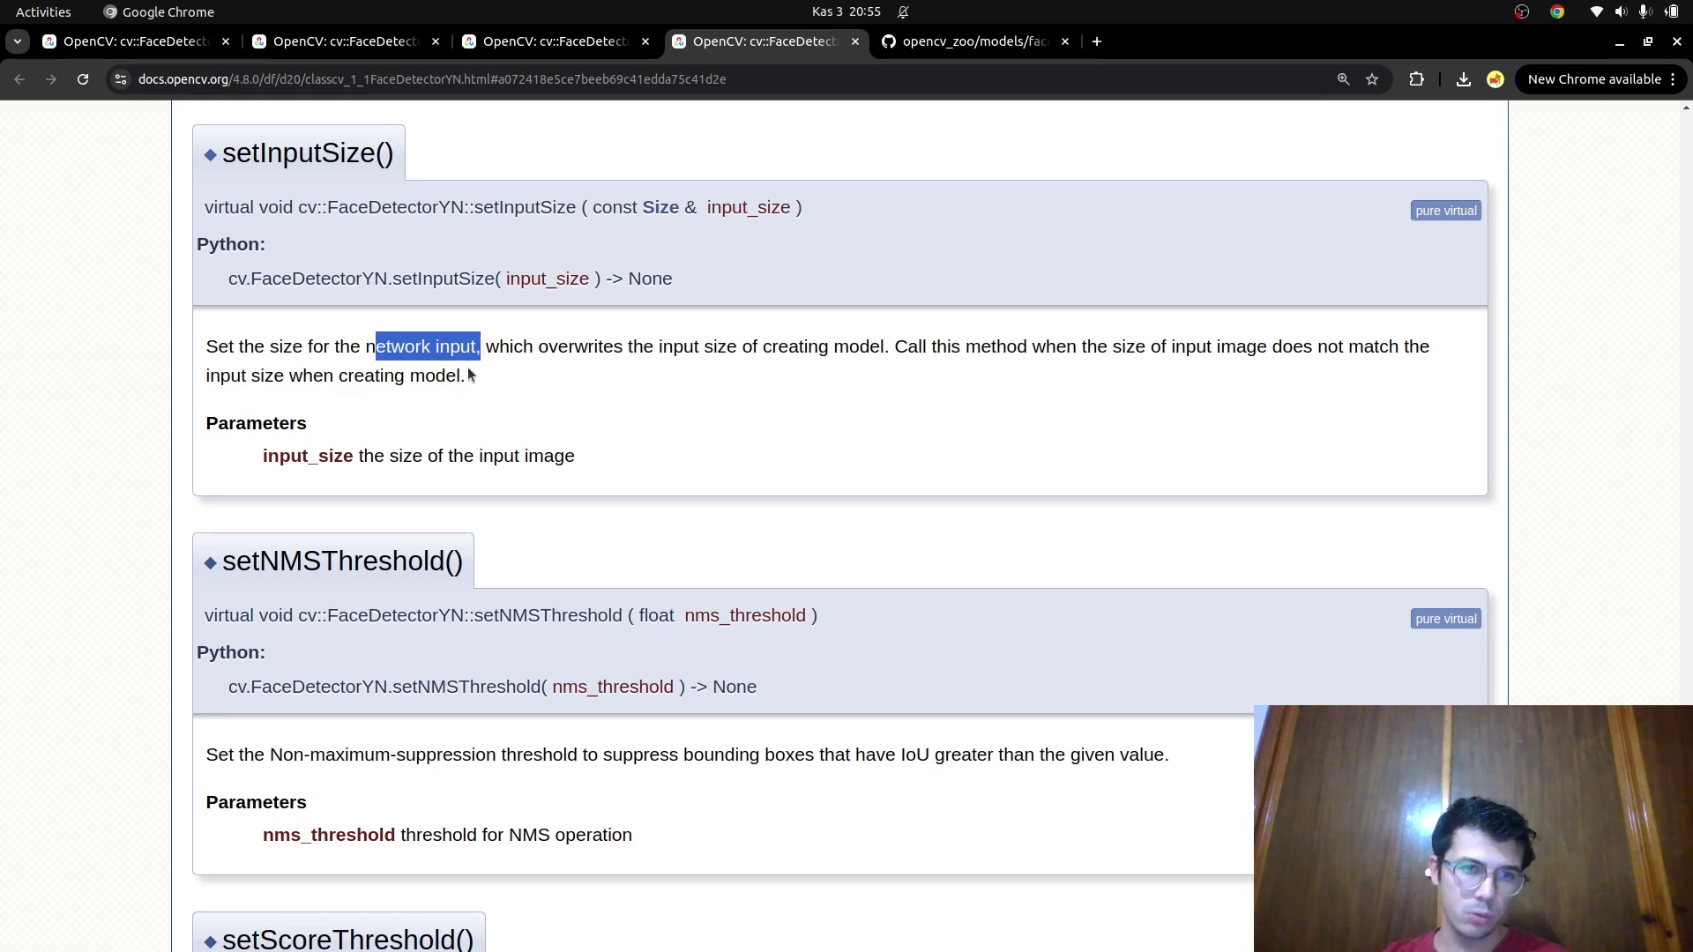
{"action": "left_click", "coordinate": [315, 48]}
{"action": "scroll", "coordinate": [372, 345], "scroll_direction": "down", "scroll_amount": 5}
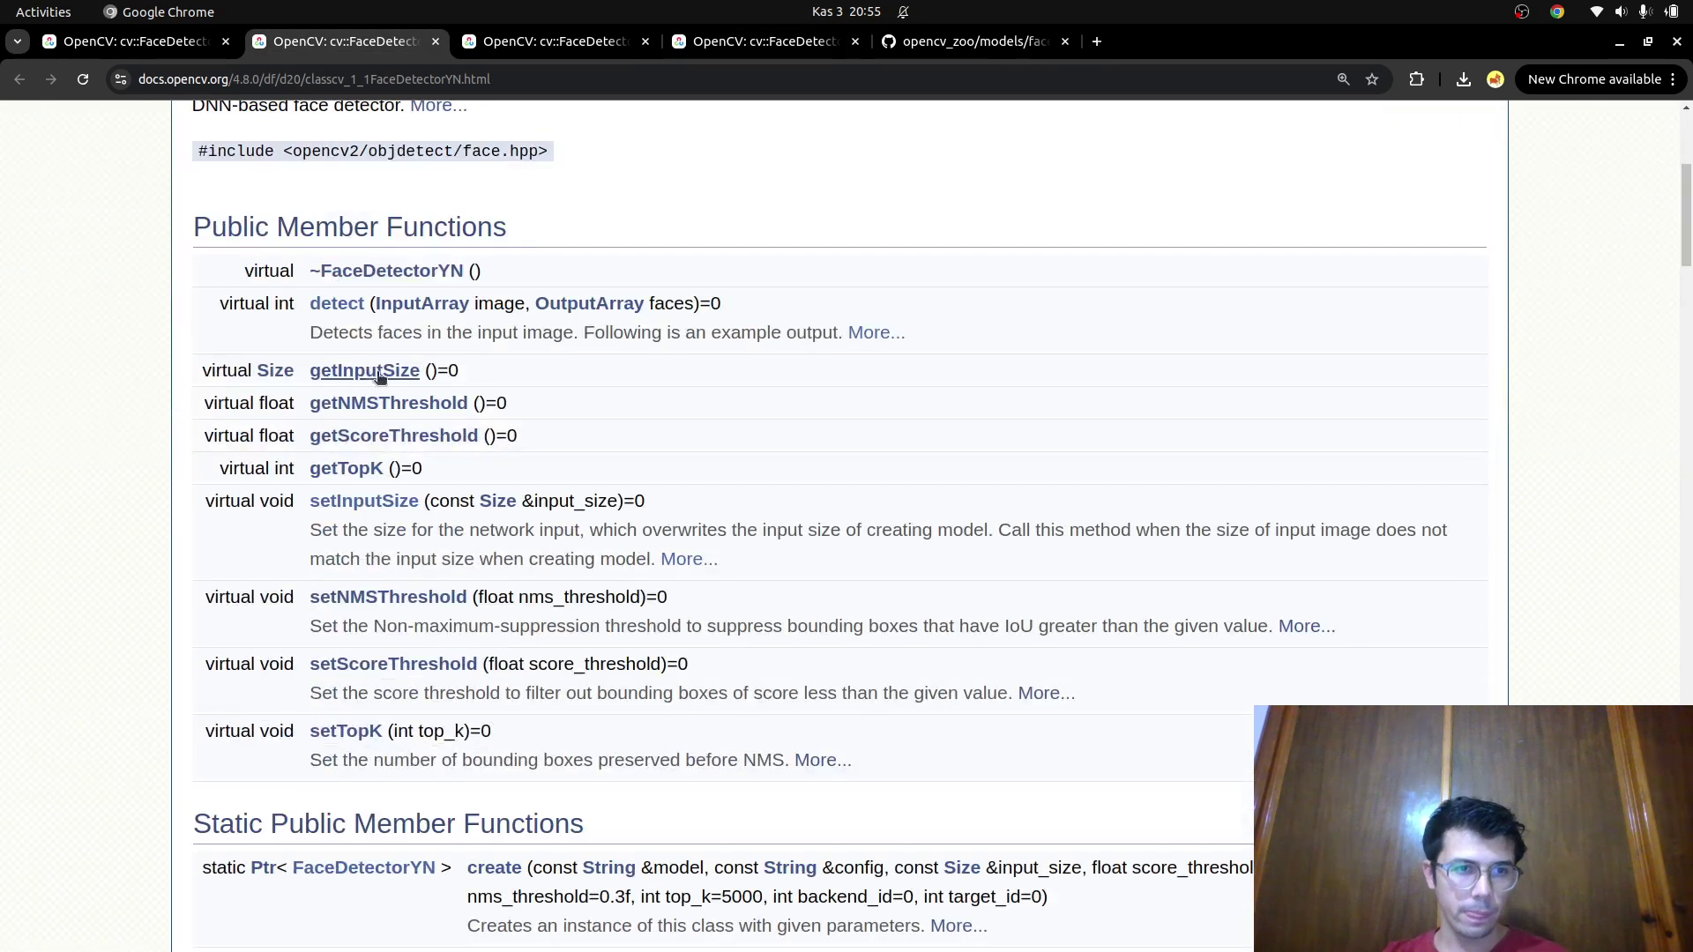
Show main.cpp in Qt Creator and the yunet folder with its ONNX model file
{"action": "left_click", "coordinate": [16, 490]}
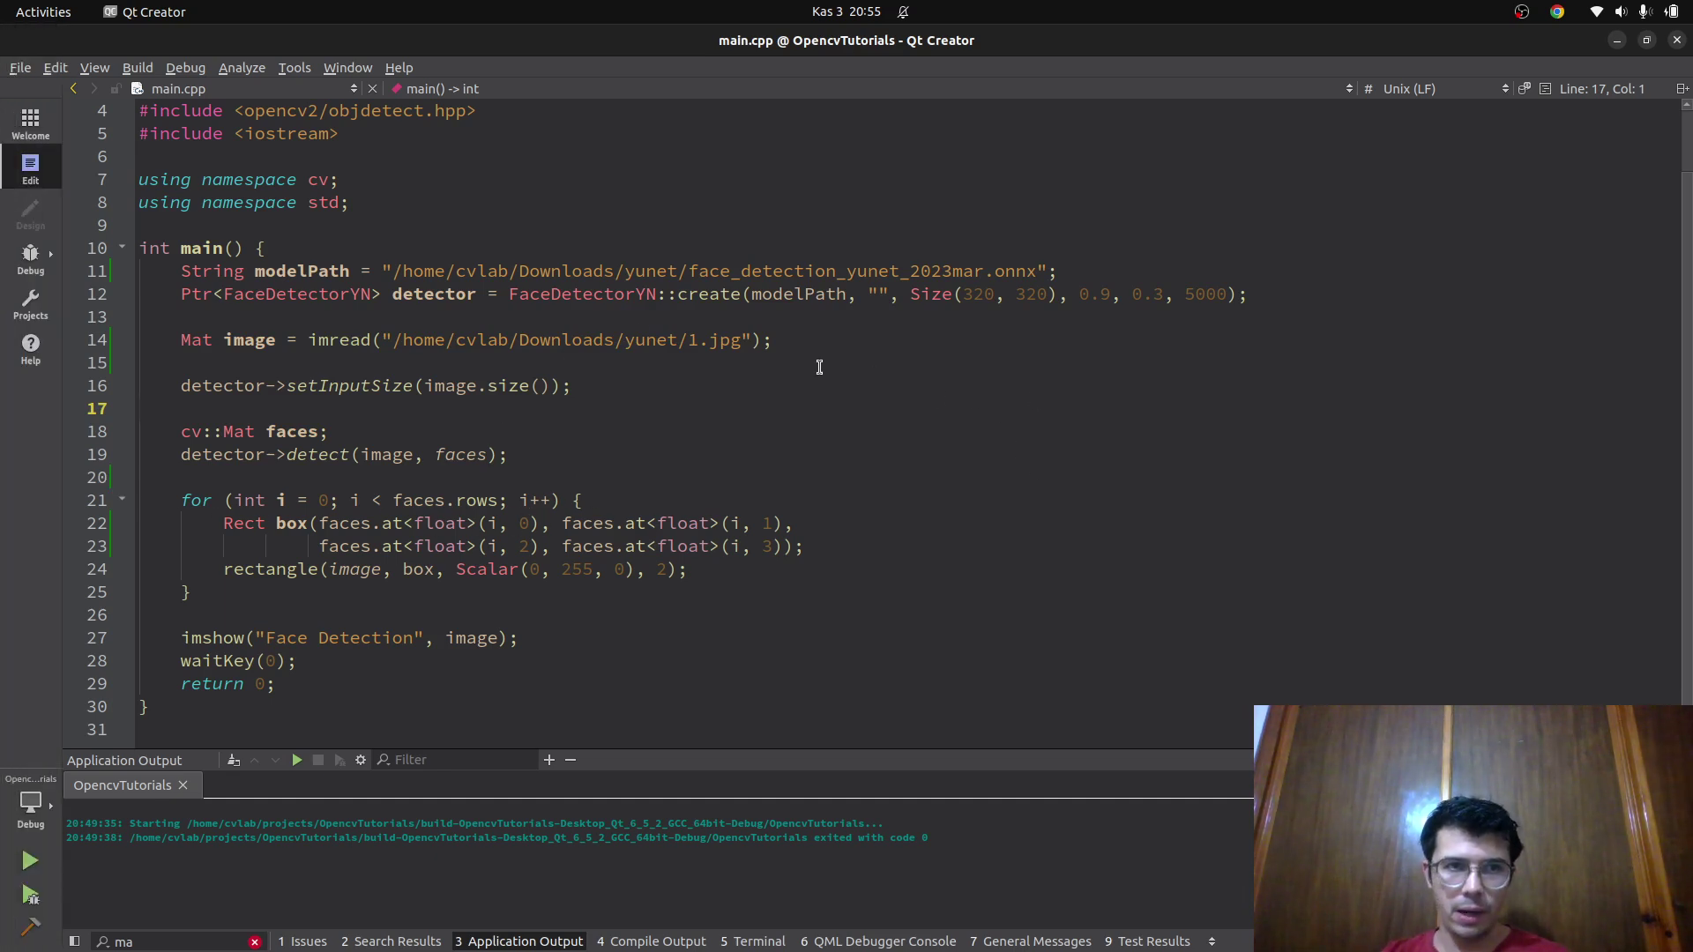
{"action": "left_click", "coordinate": [30, 178]}
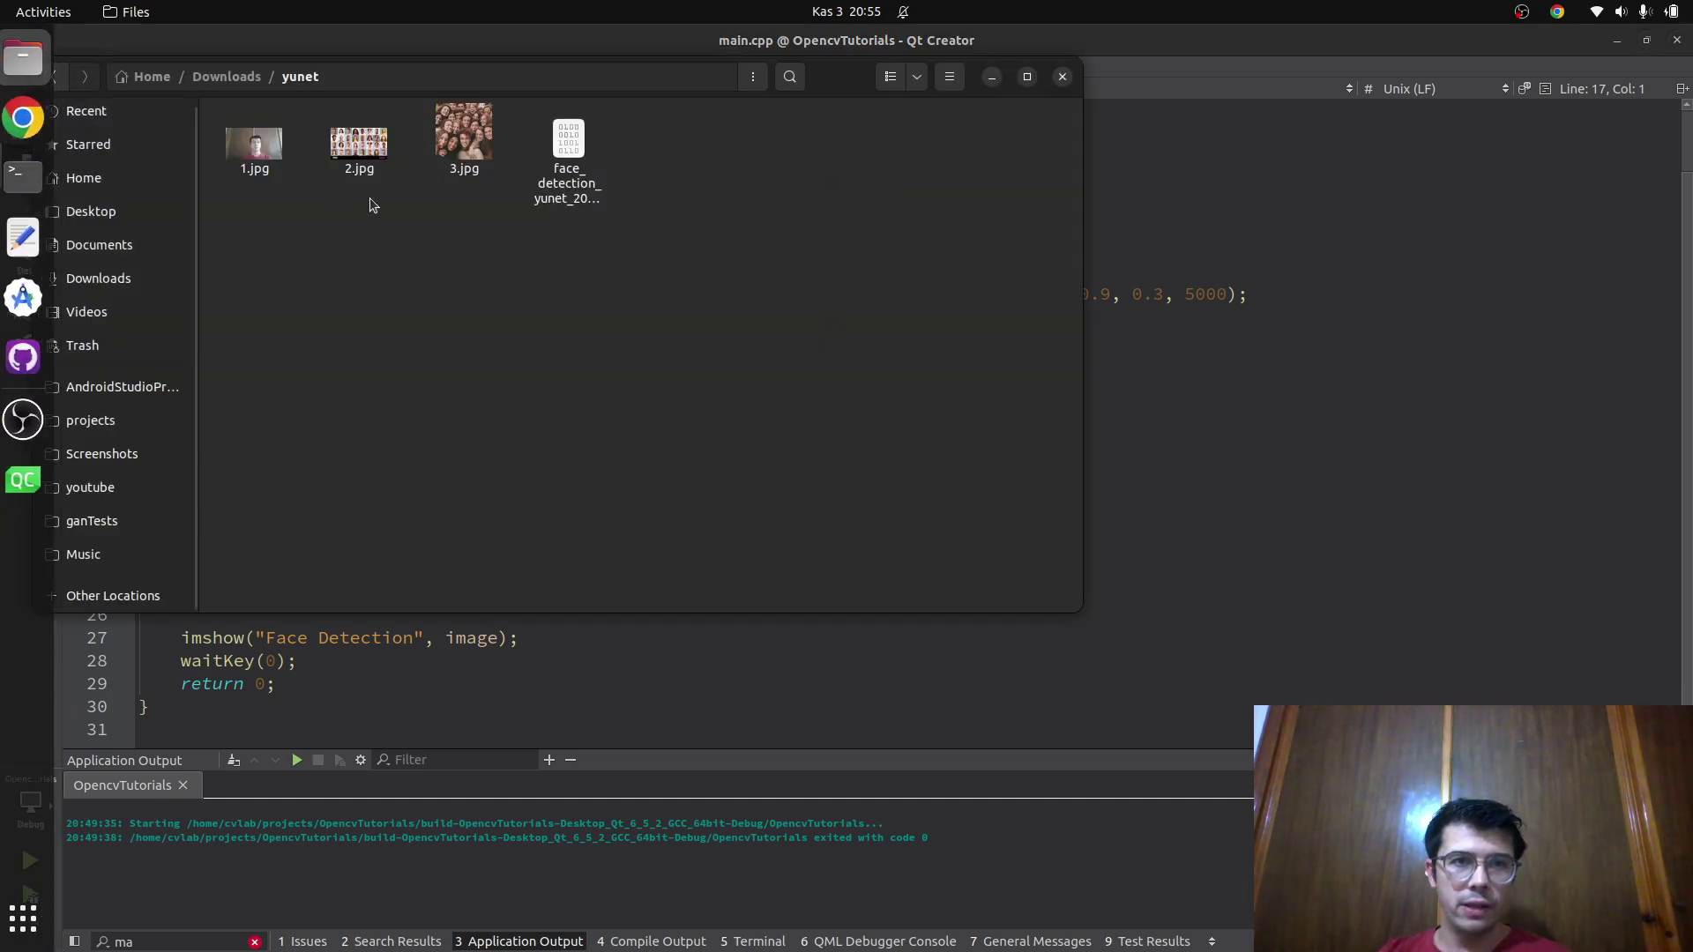
{"action": "mouse_move", "coordinate": [854, 80]}
{"action": "left_mouse_down"}
{"action": "mouse_move", "coordinate": [1173, 285]}
{"action": "mouse_move", "coordinate": [1261, 292]}
{"action": "left_mouse_up"}
{"action": "left_click", "coordinate": [912, 383]}
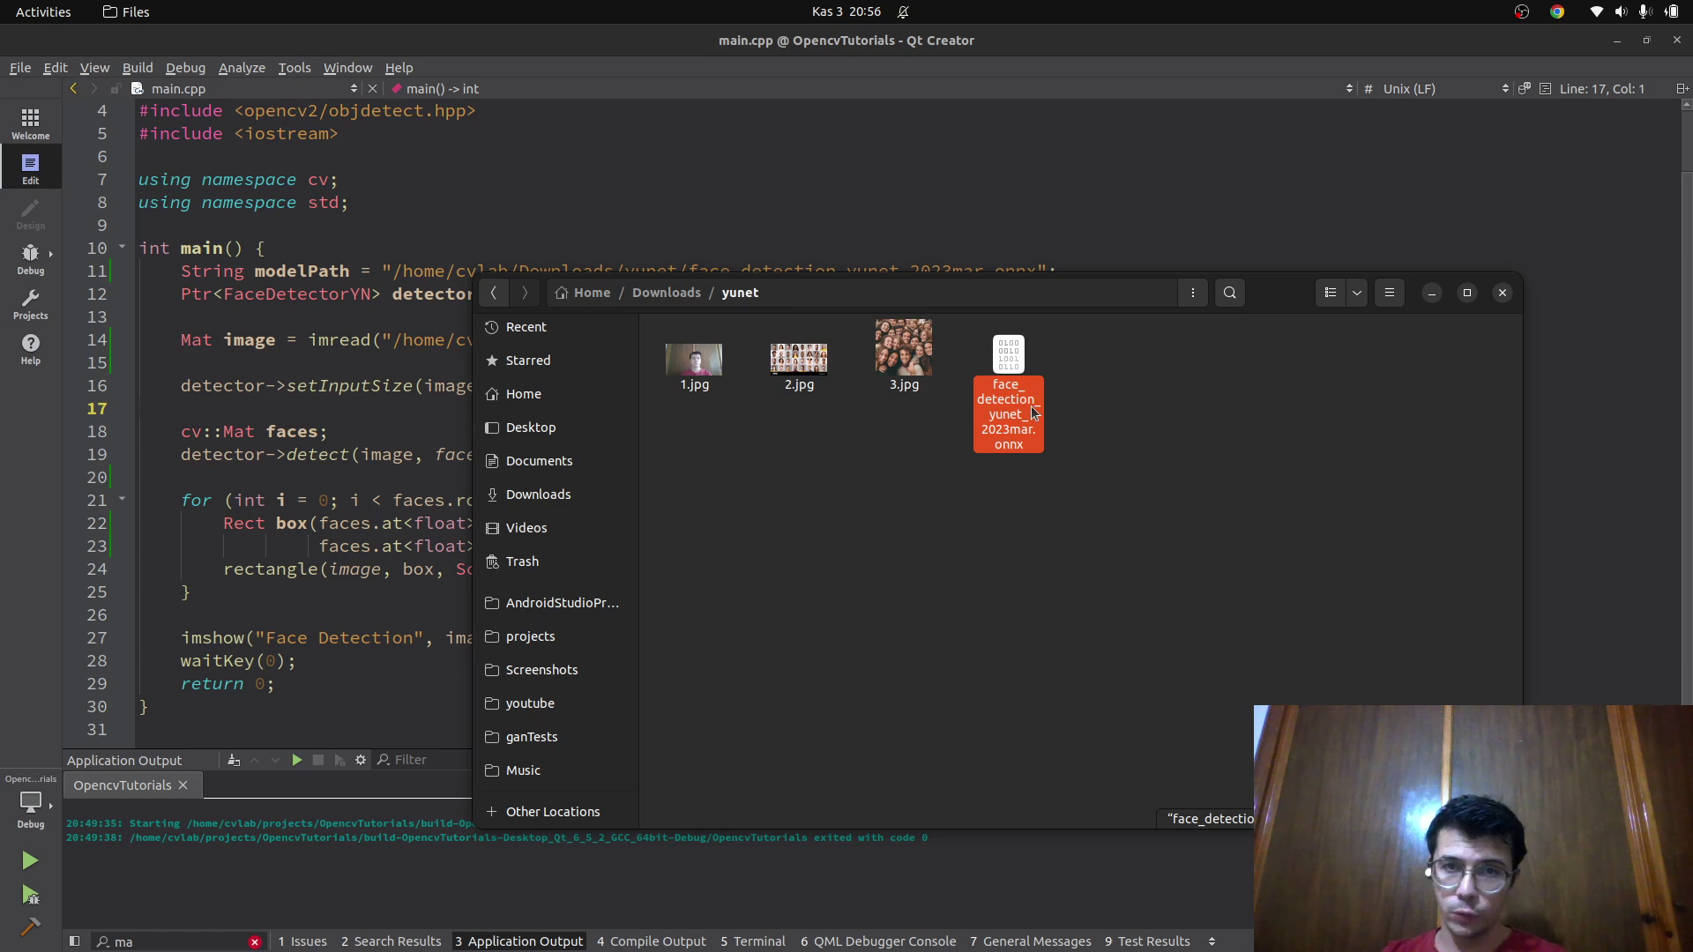
View test images 1.jpg, 2.jpg and 3.jpg one after another
{"action": "double_click", "coordinate": [698, 367]}
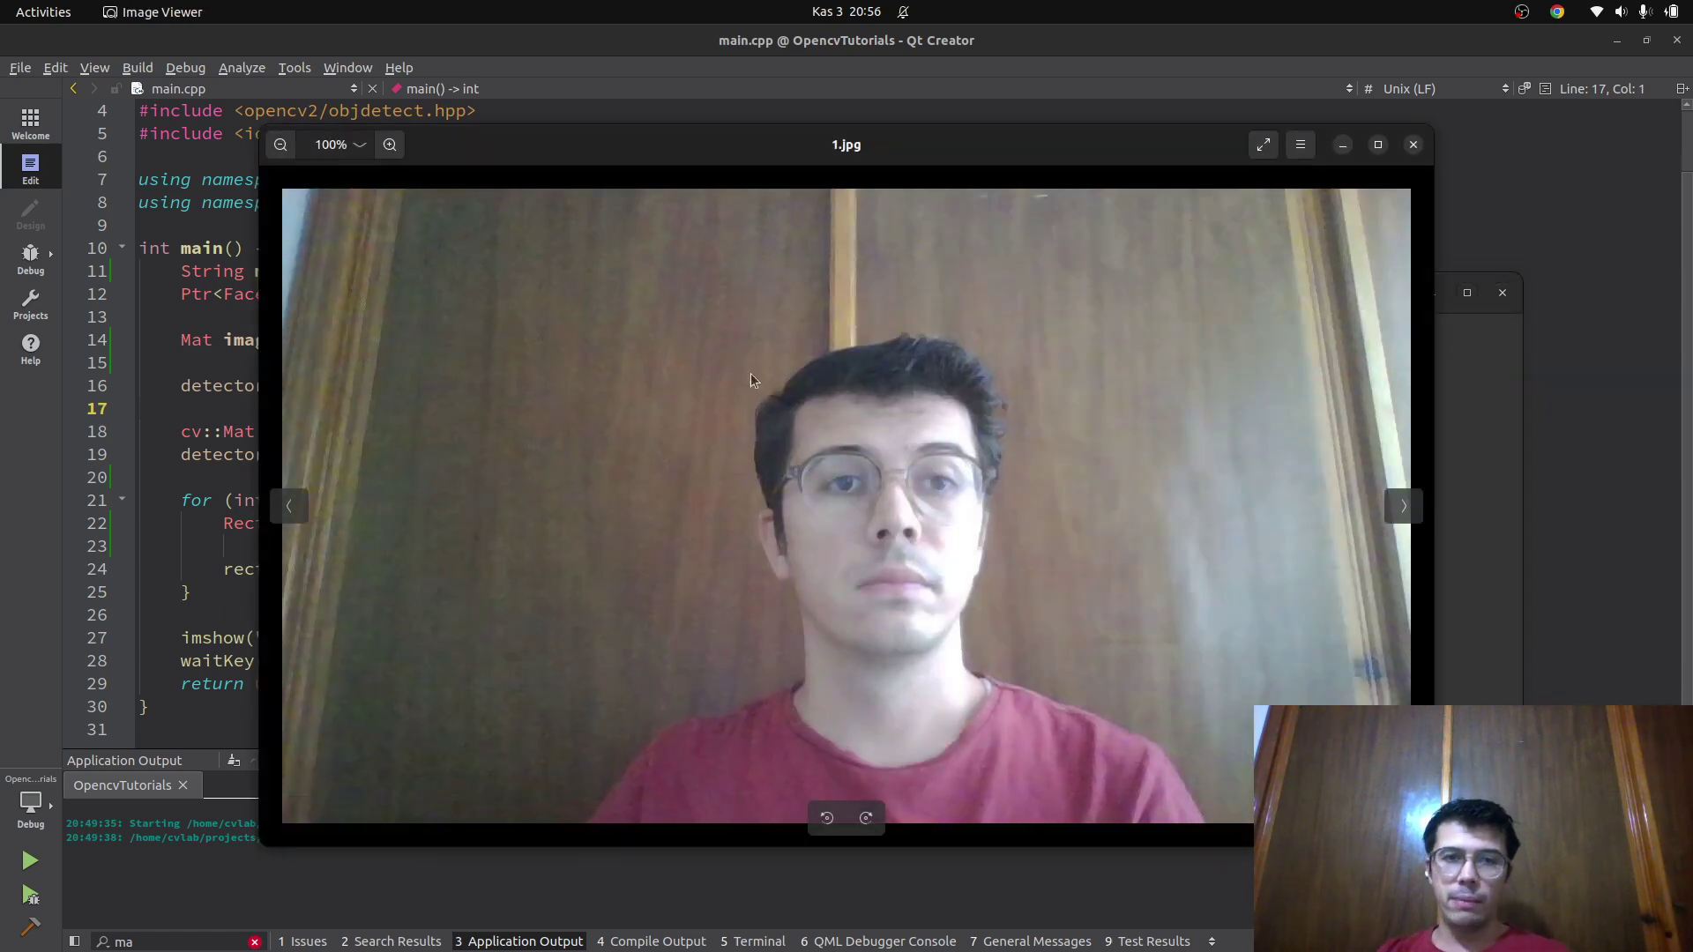
{"action": "key", "text": "Right"}
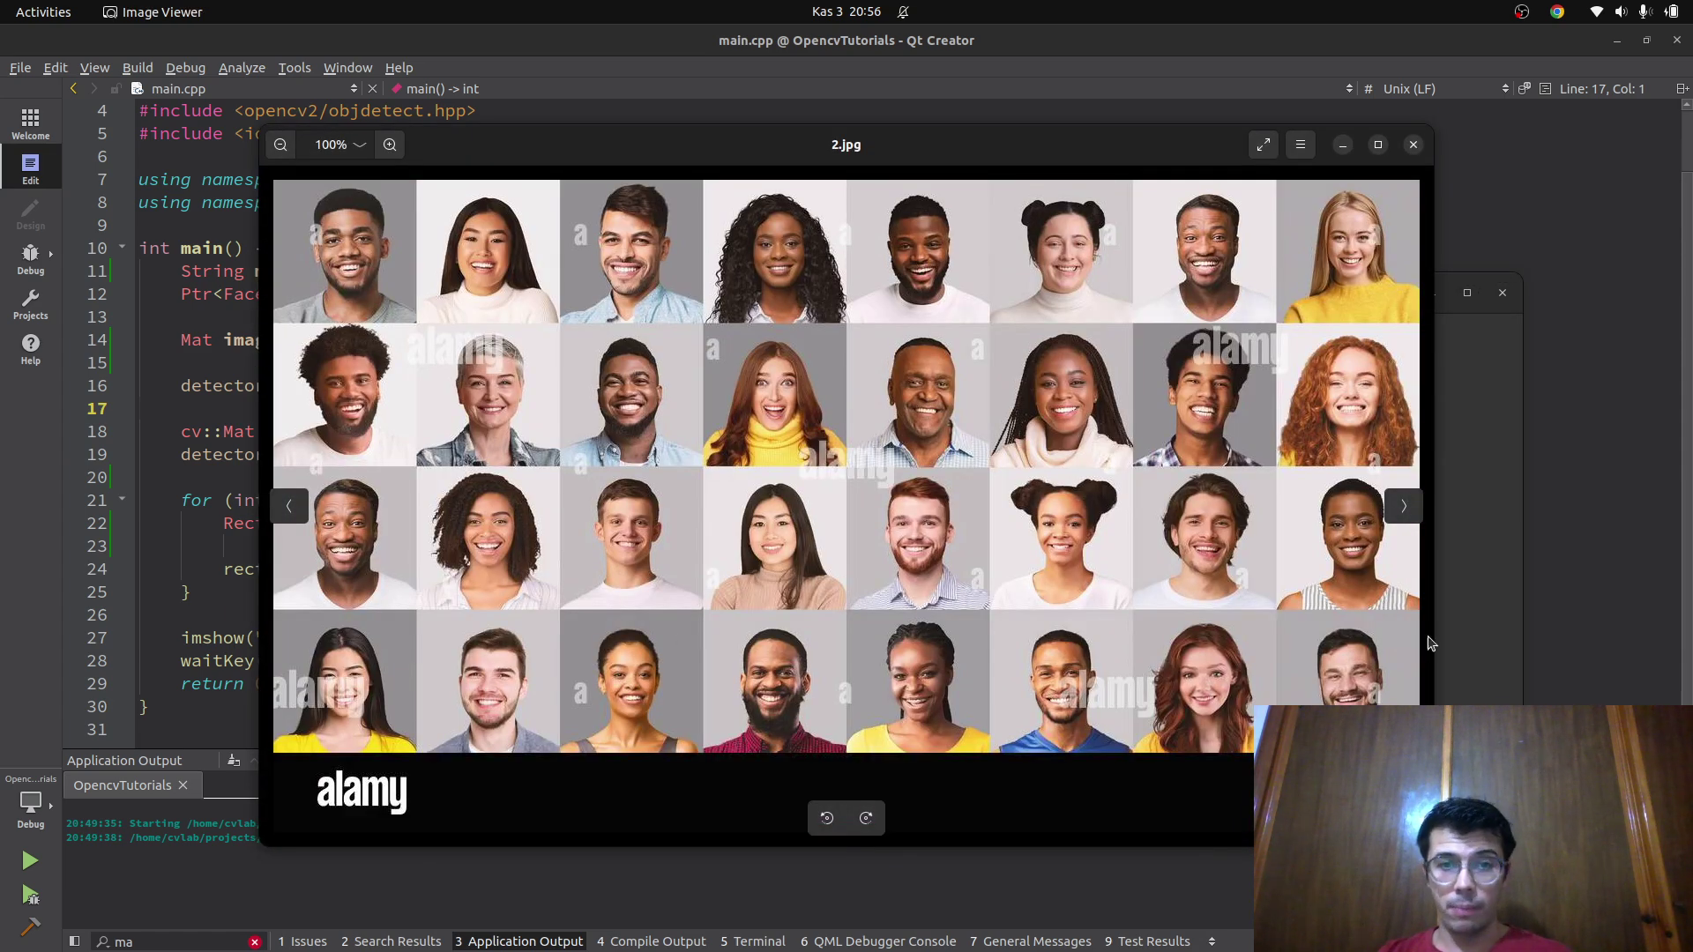
{"action": "key", "text": "Right"}
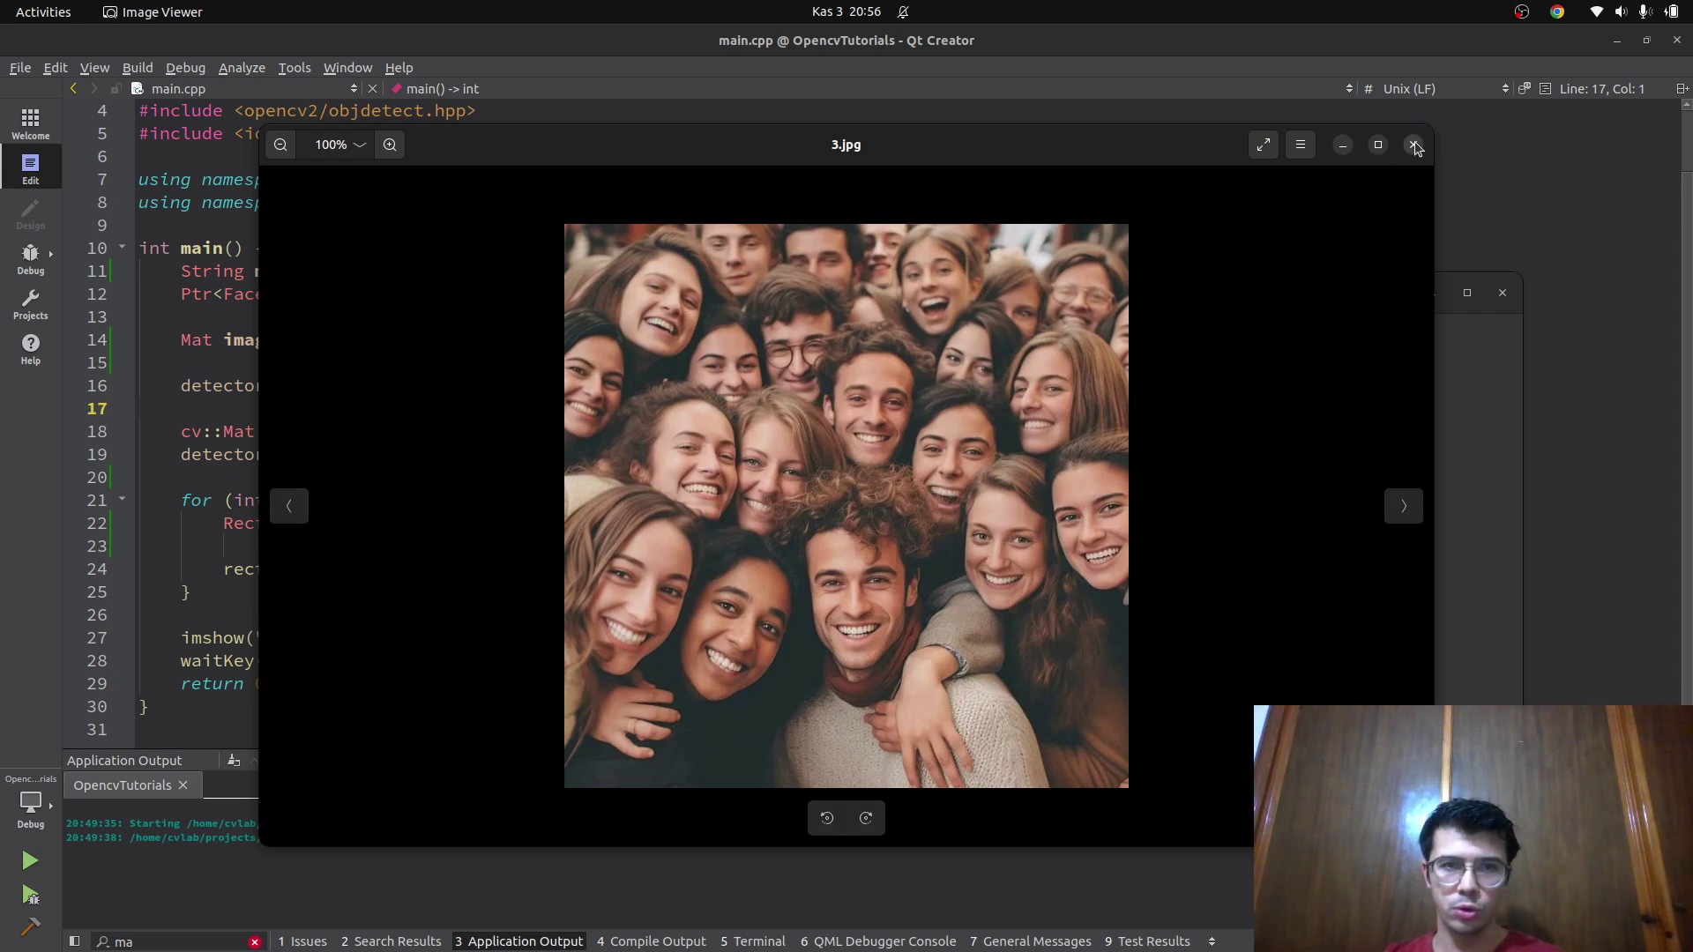
Close the viewer and file window, and highlight the image-reading and modelPath lines
{"action": "left_click", "coordinate": [1414, 147]}
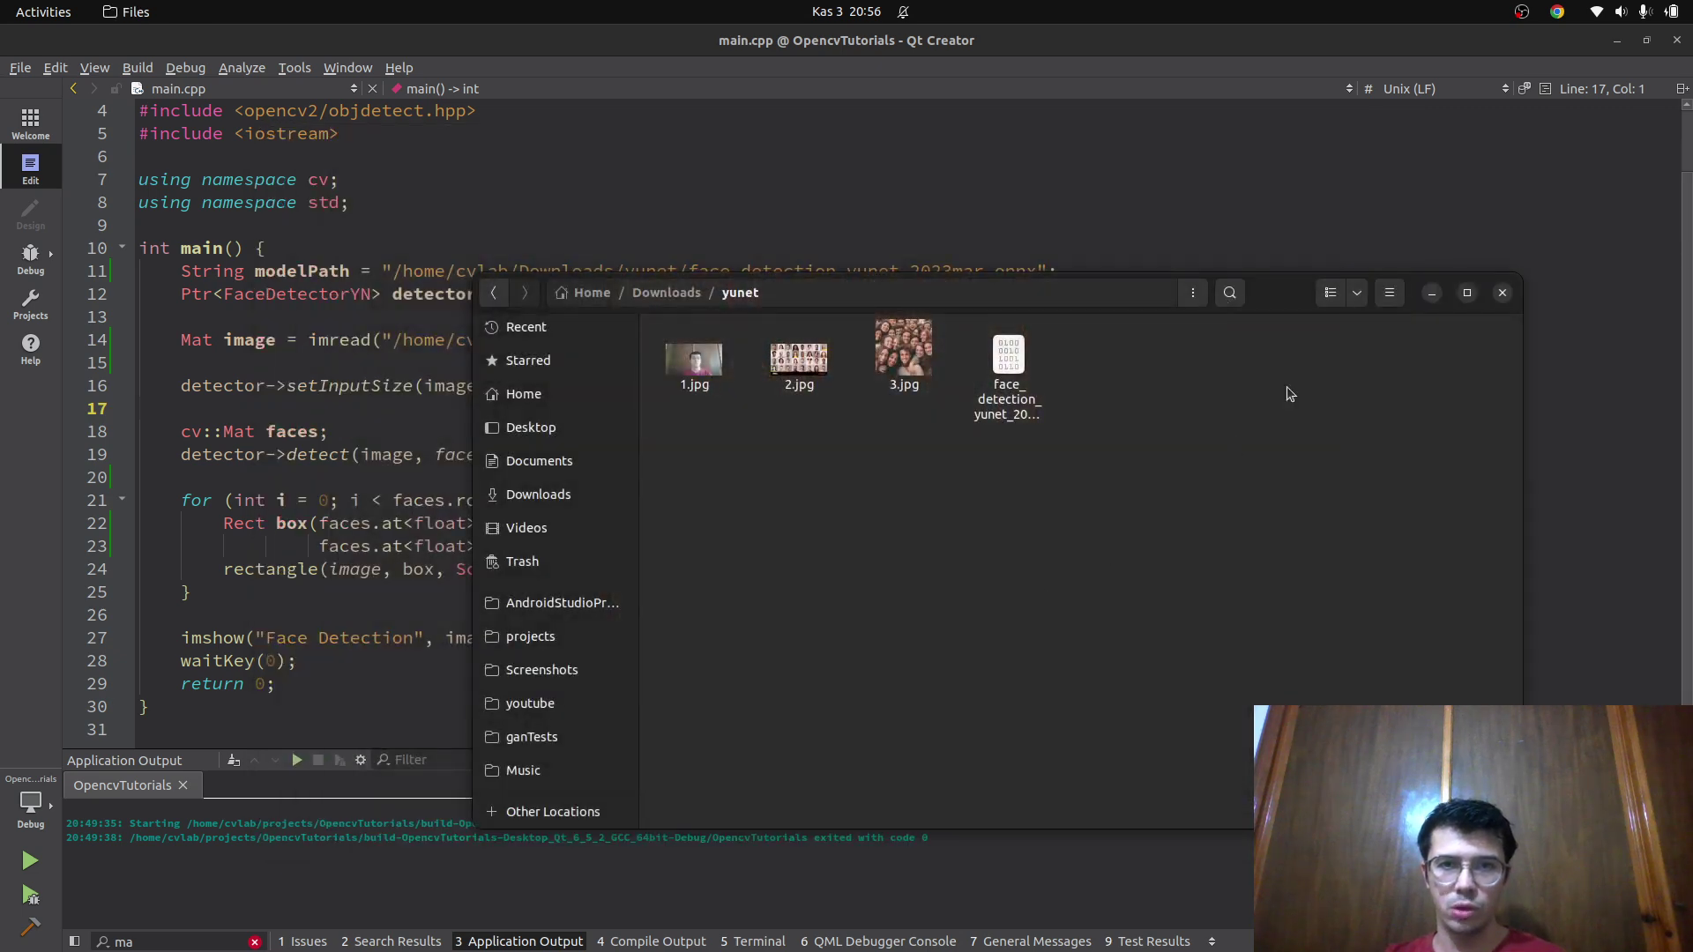
{"action": "left_click", "coordinate": [1431, 293]}
{"action": "triple_click", "coordinate": [669, 338]}
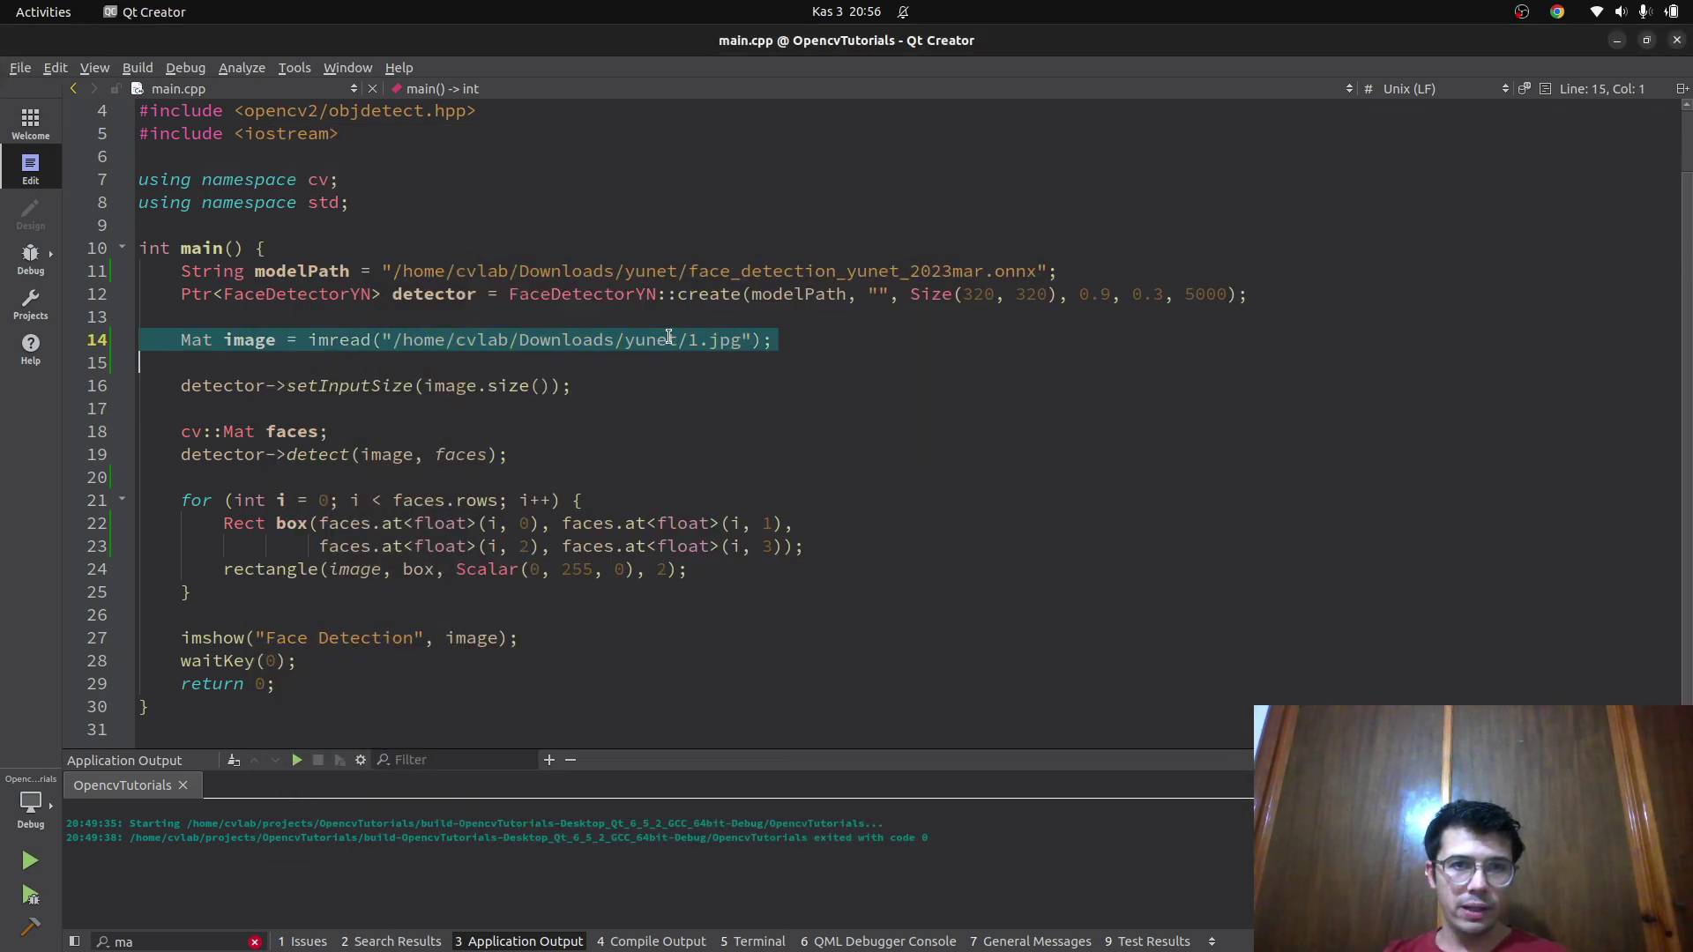
{"action": "triple_click", "coordinate": [473, 272]}
{"action": "triple_click", "coordinate": [337, 271]}
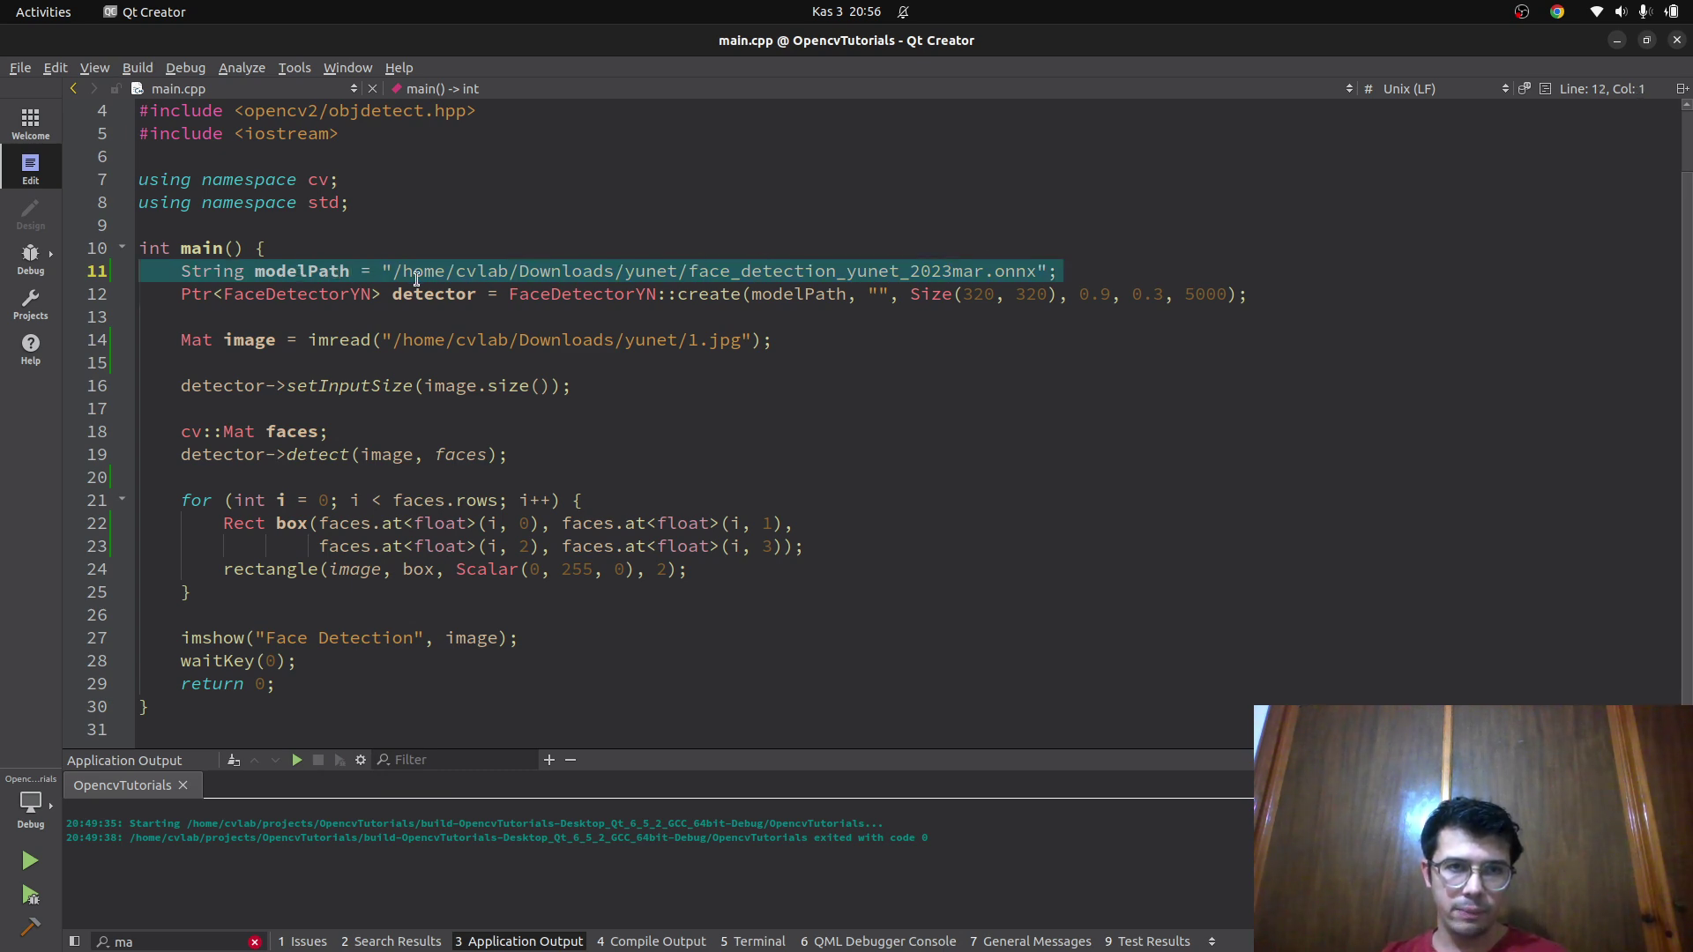
Inspect FaceDetectorYN and modelPath on line 12, then jump to the create declaration
{"action": "left_click", "coordinate": [645, 294]}
{"action": "left_click", "coordinate": [375, 295]}
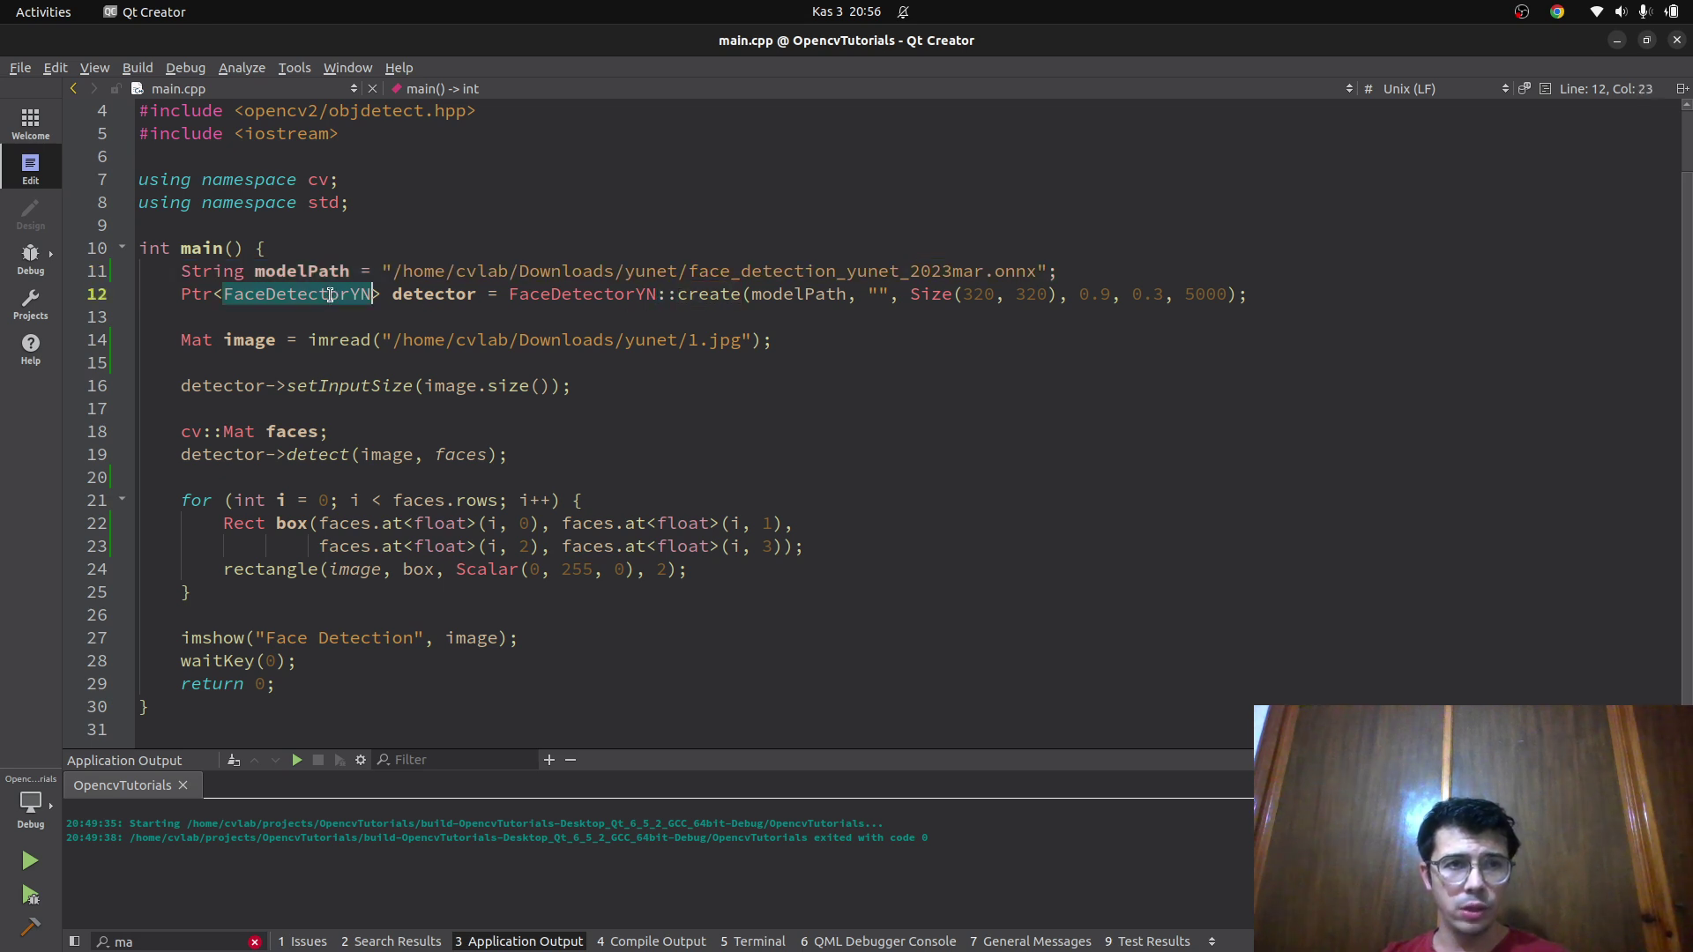
{"action": "left_click", "coordinate": [723, 293]}
{"action": "left_click", "coordinate": [847, 294]}
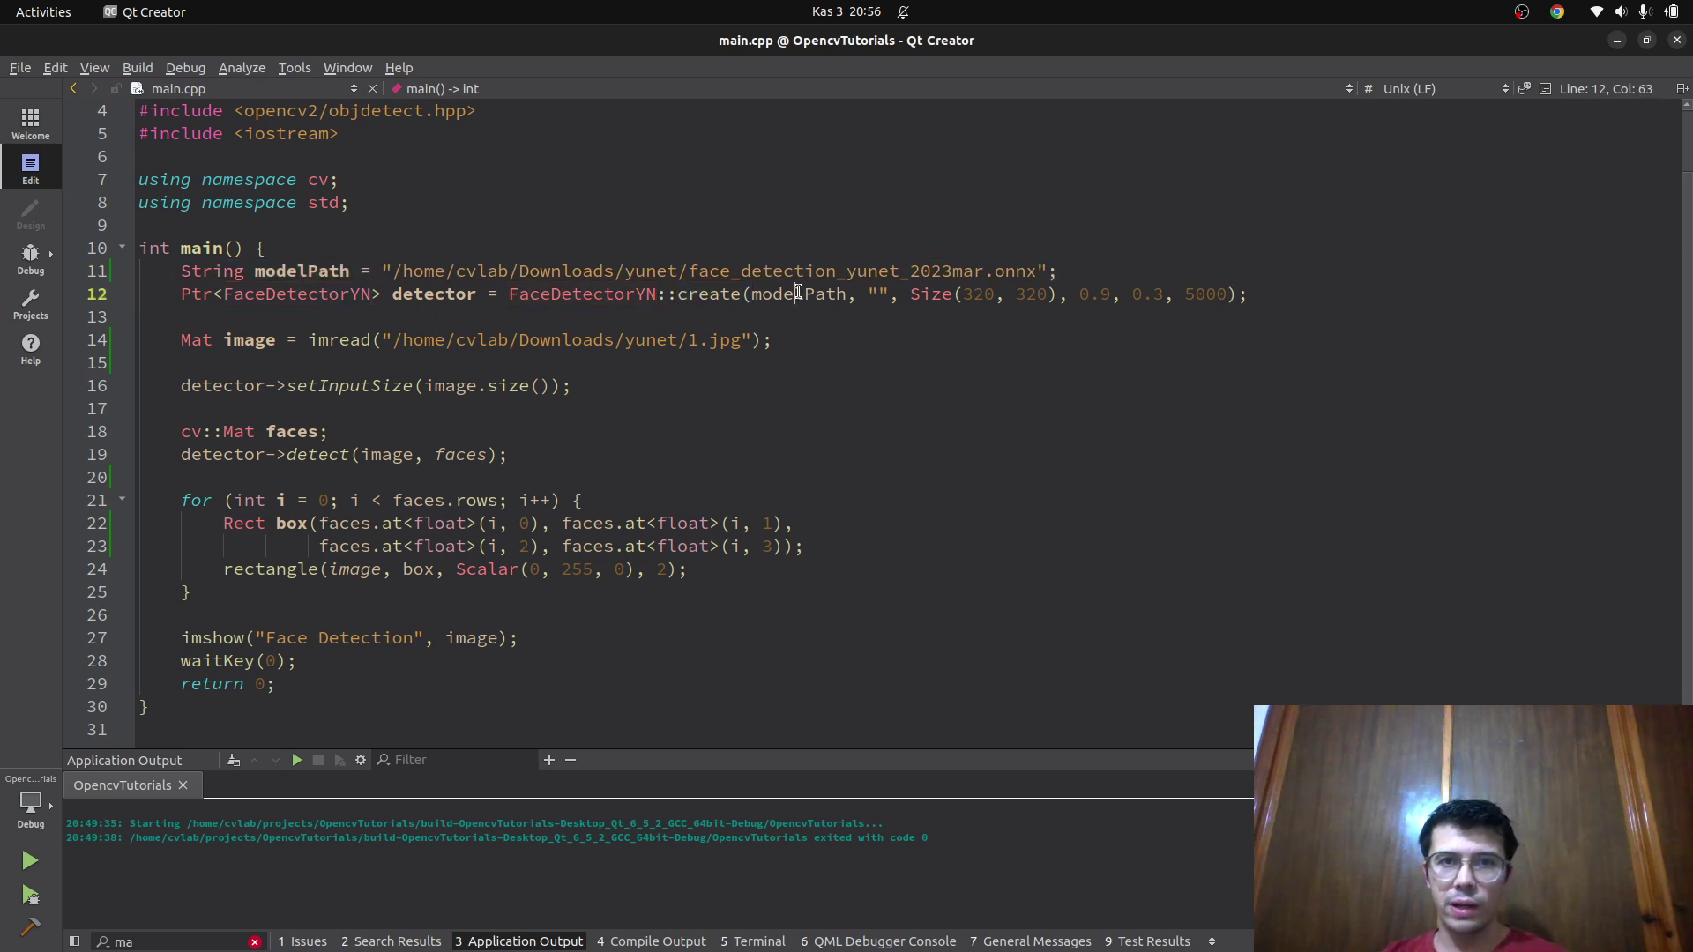
{"action": "left_click", "coordinate": [719, 295], "text": "ctrl"}
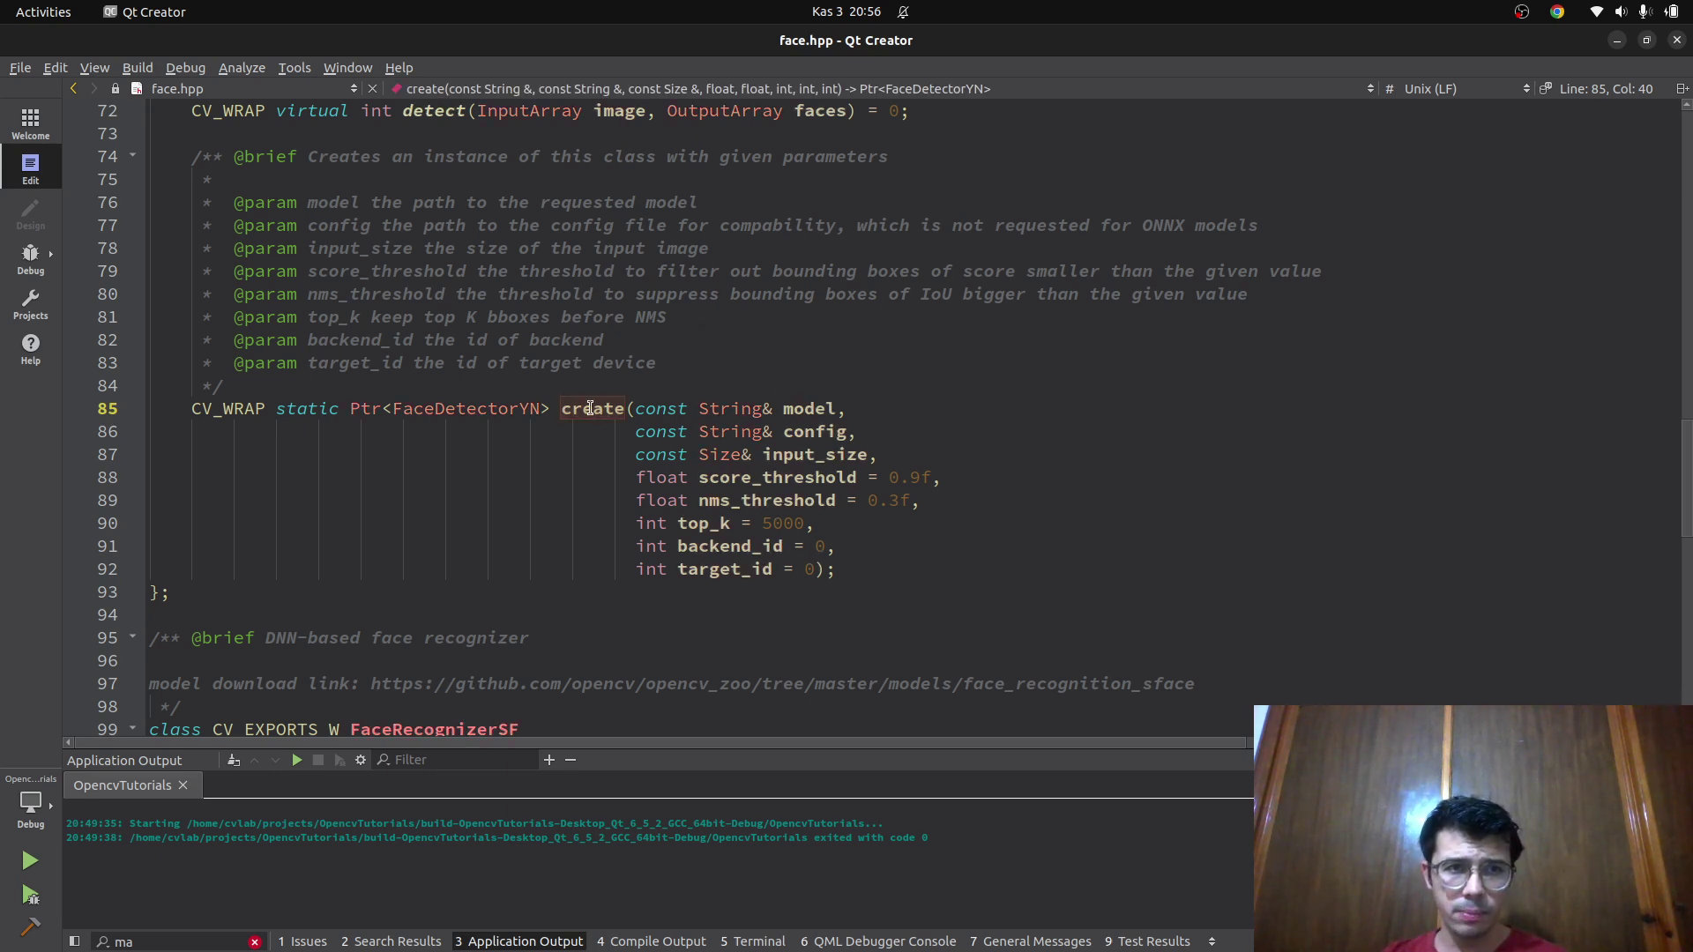
{"action": "left_click_drag", "start_coordinate": [658, 362], "coordinate": [164, 156]}
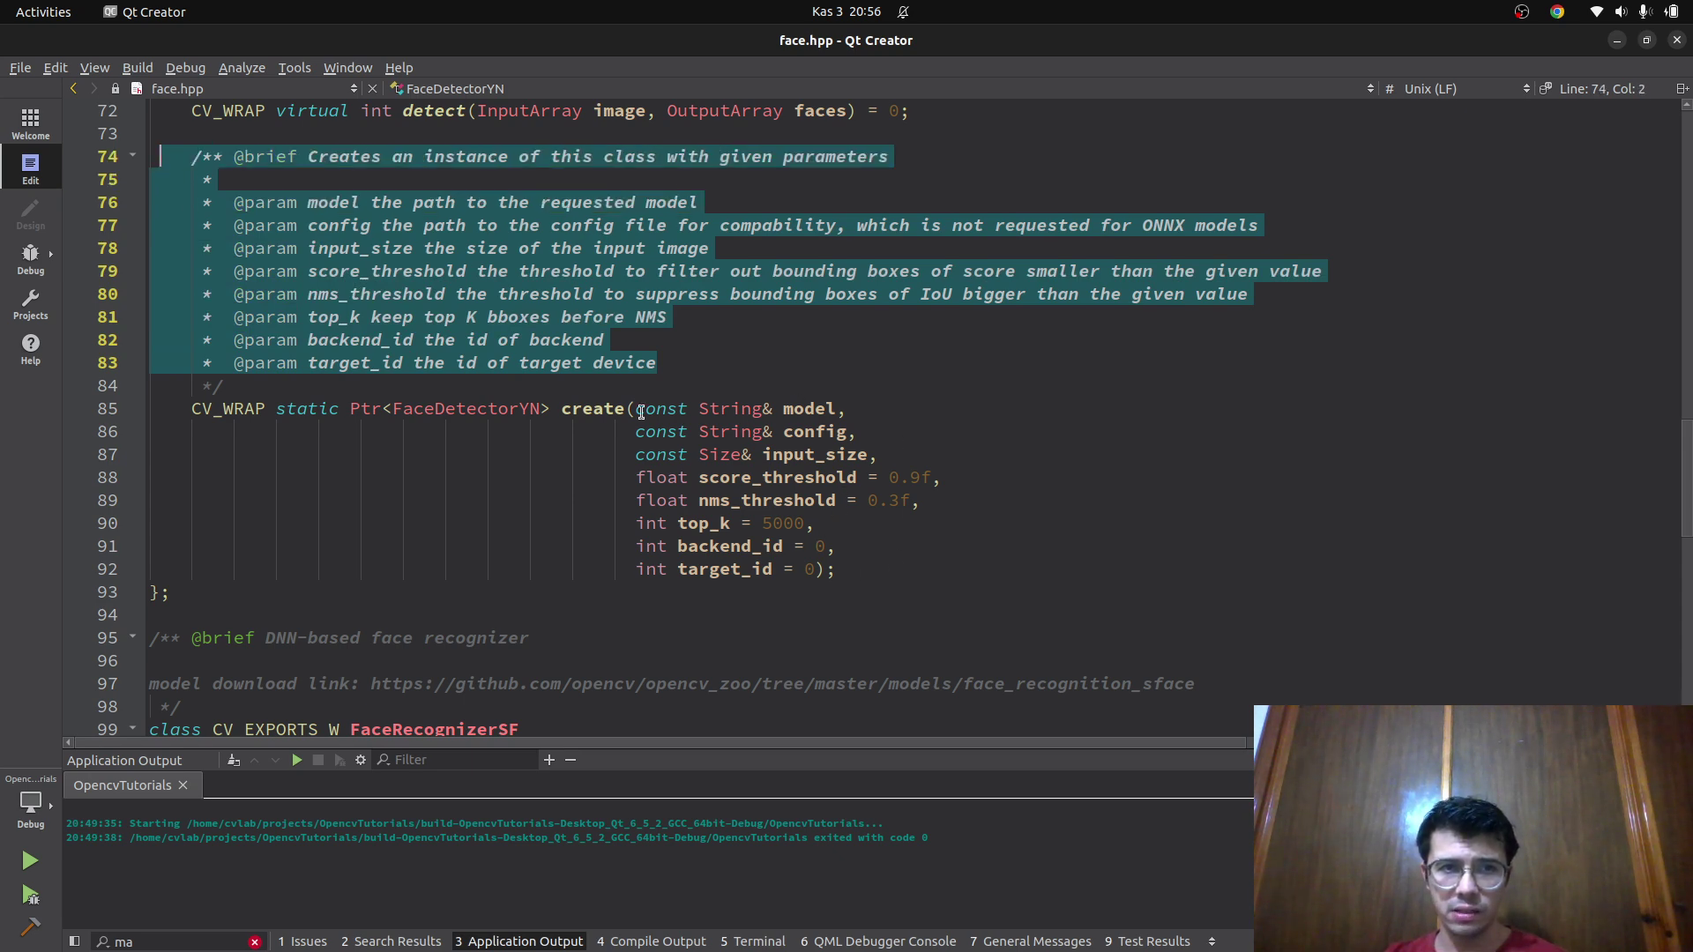
{"action": "left_click", "coordinate": [372, 90]}
{"action": "triple_click", "coordinate": [841, 305]}
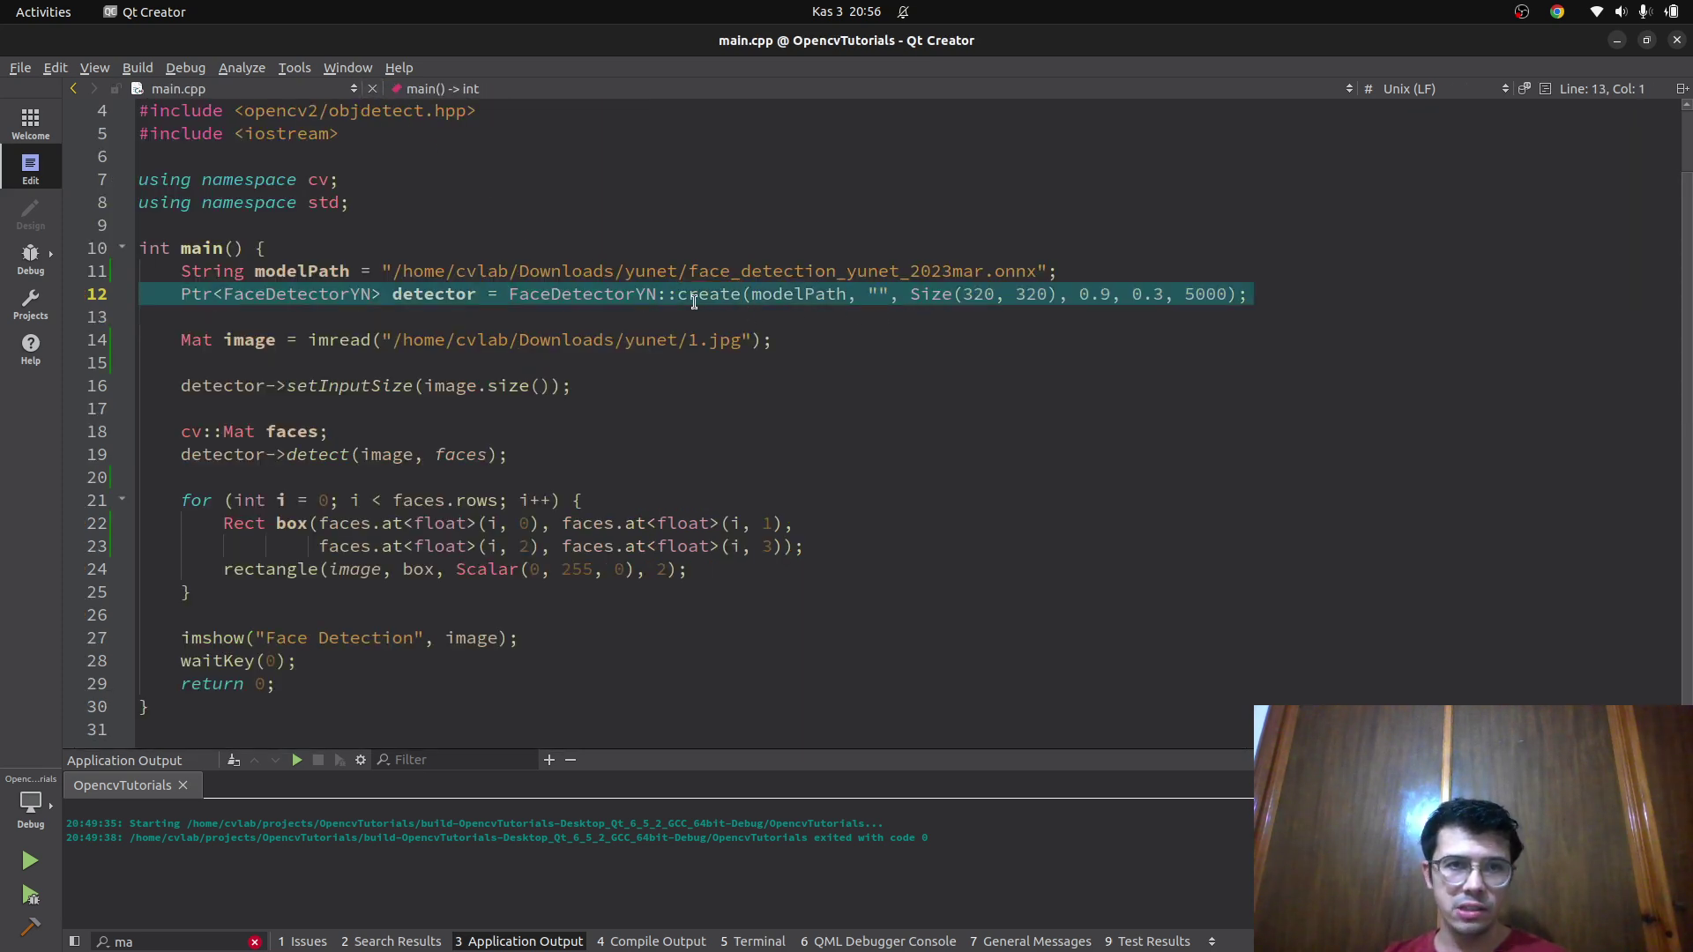
{"action": "triple_click", "coordinate": [444, 341]}
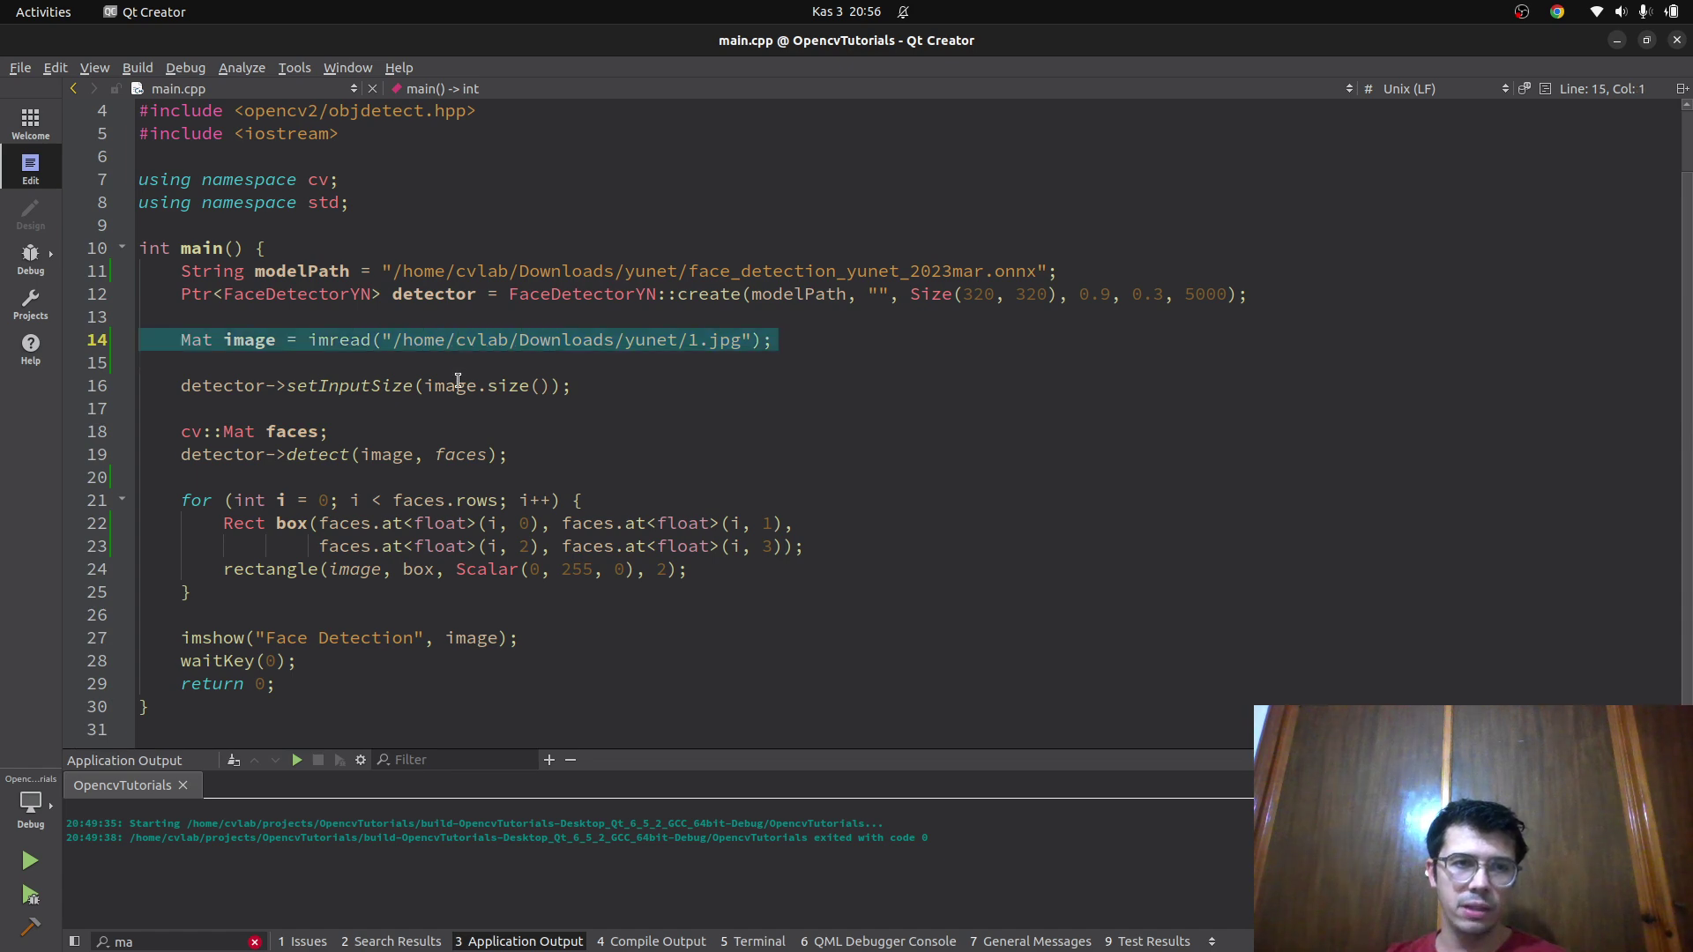
{"action": "triple_click", "coordinate": [354, 387]}
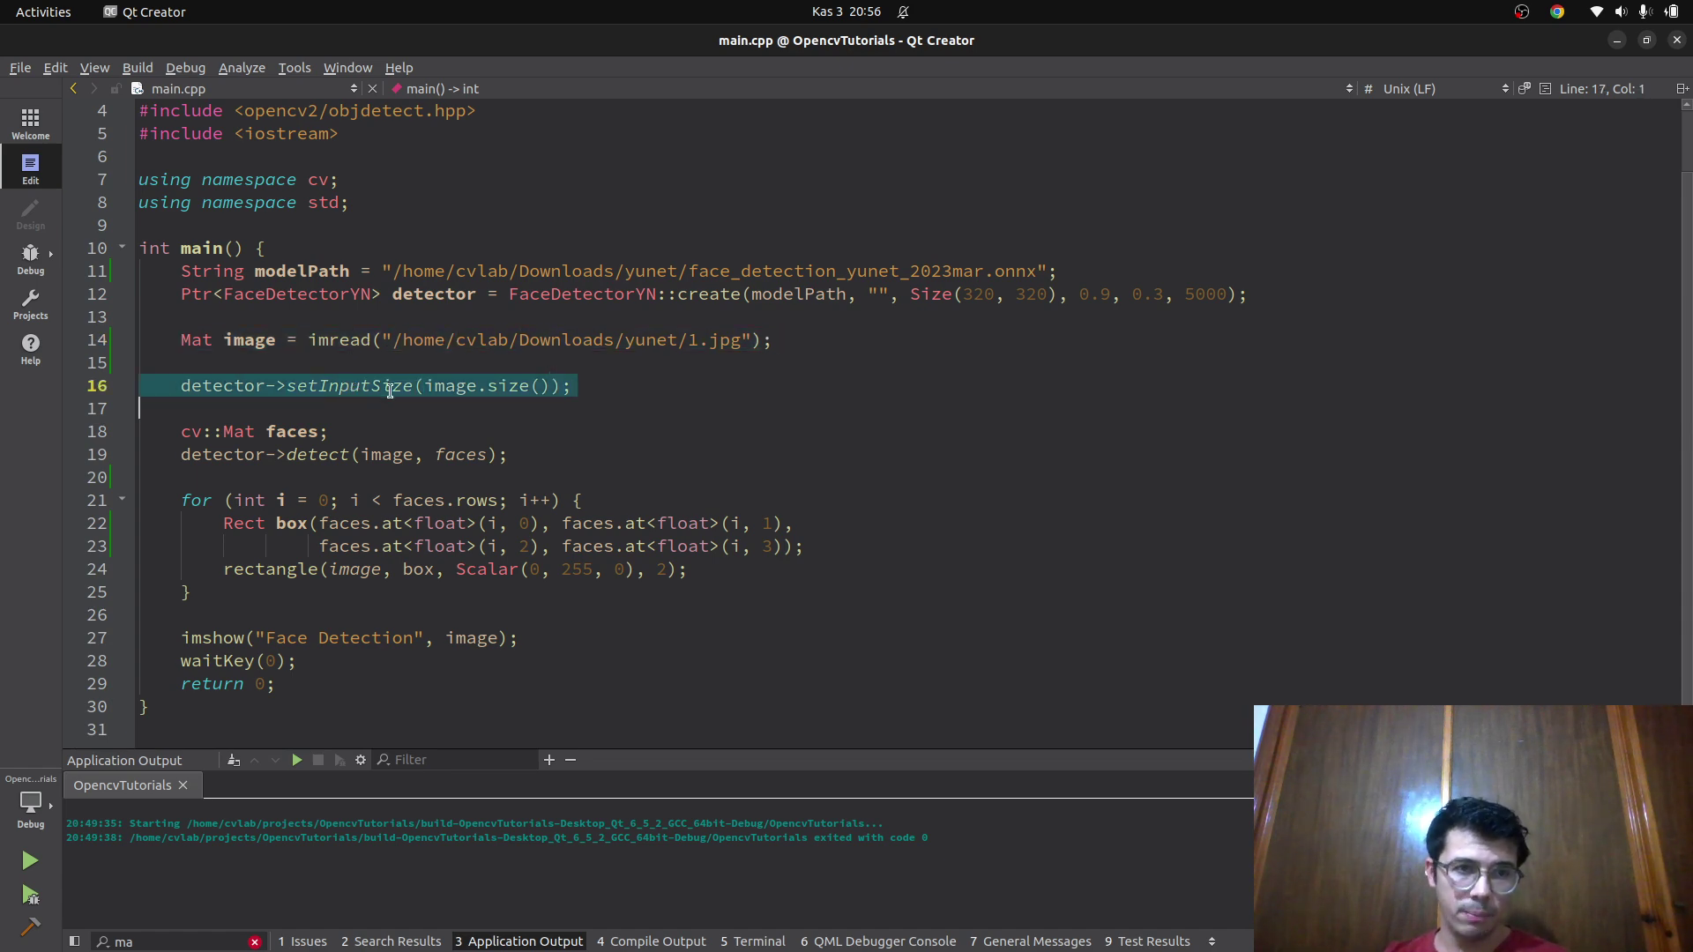
{"action": "triple_click", "coordinate": [287, 431]}
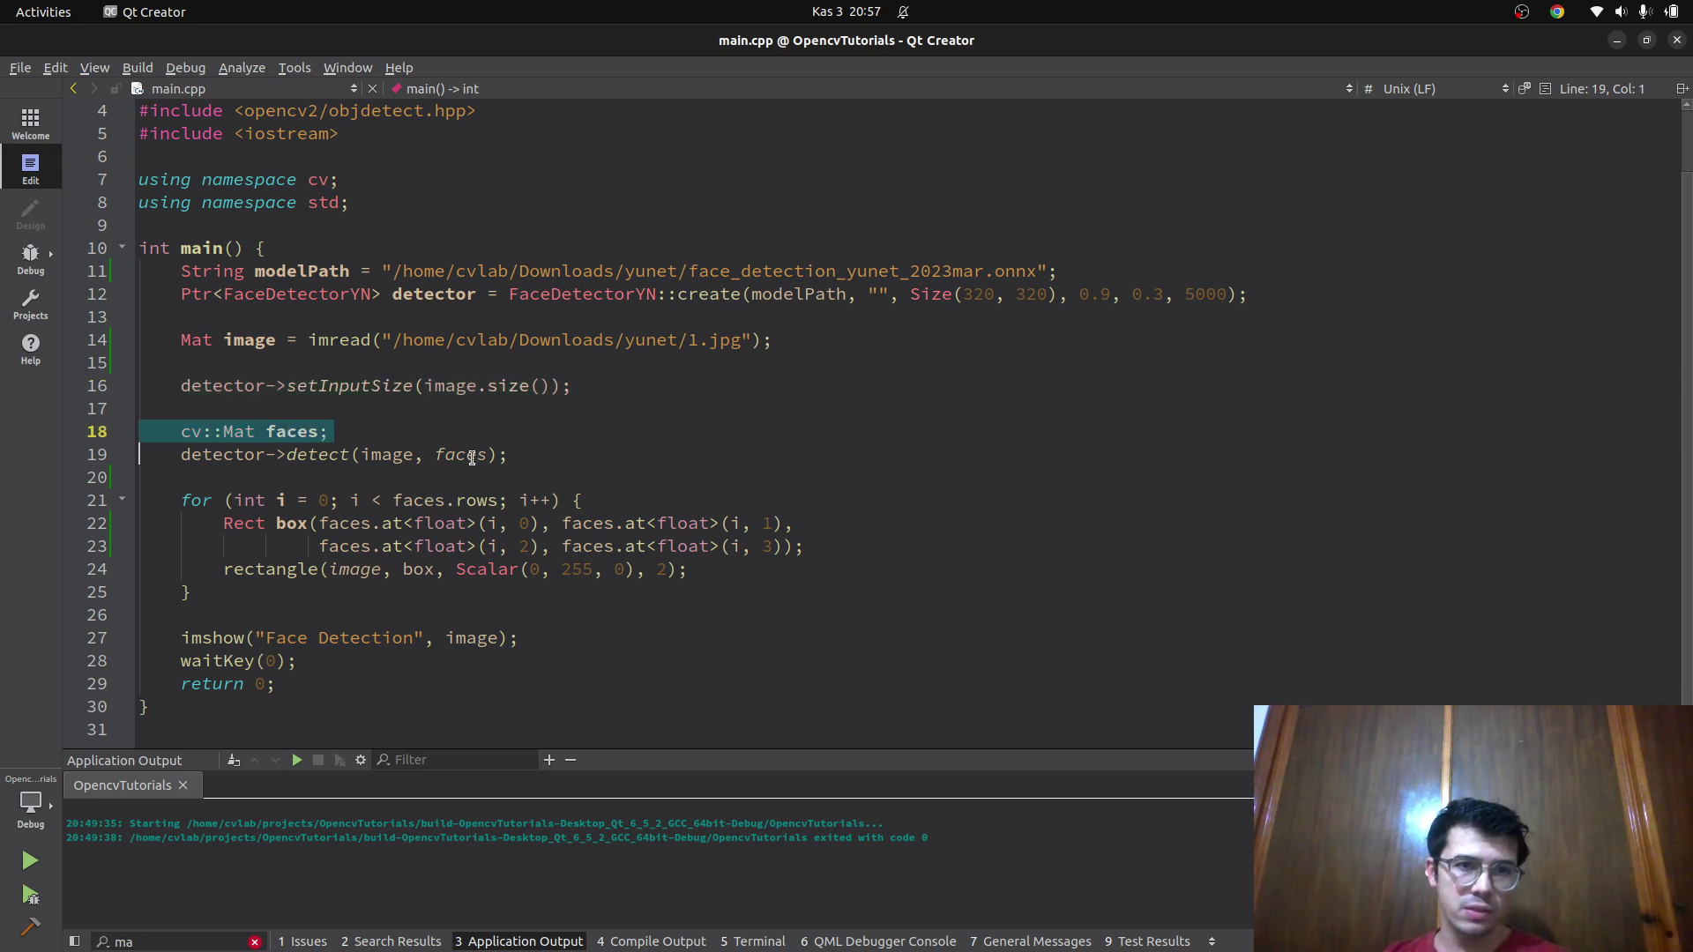
{"action": "left_click", "coordinate": [471, 457]}
{"action": "double_click", "coordinate": [291, 456]}
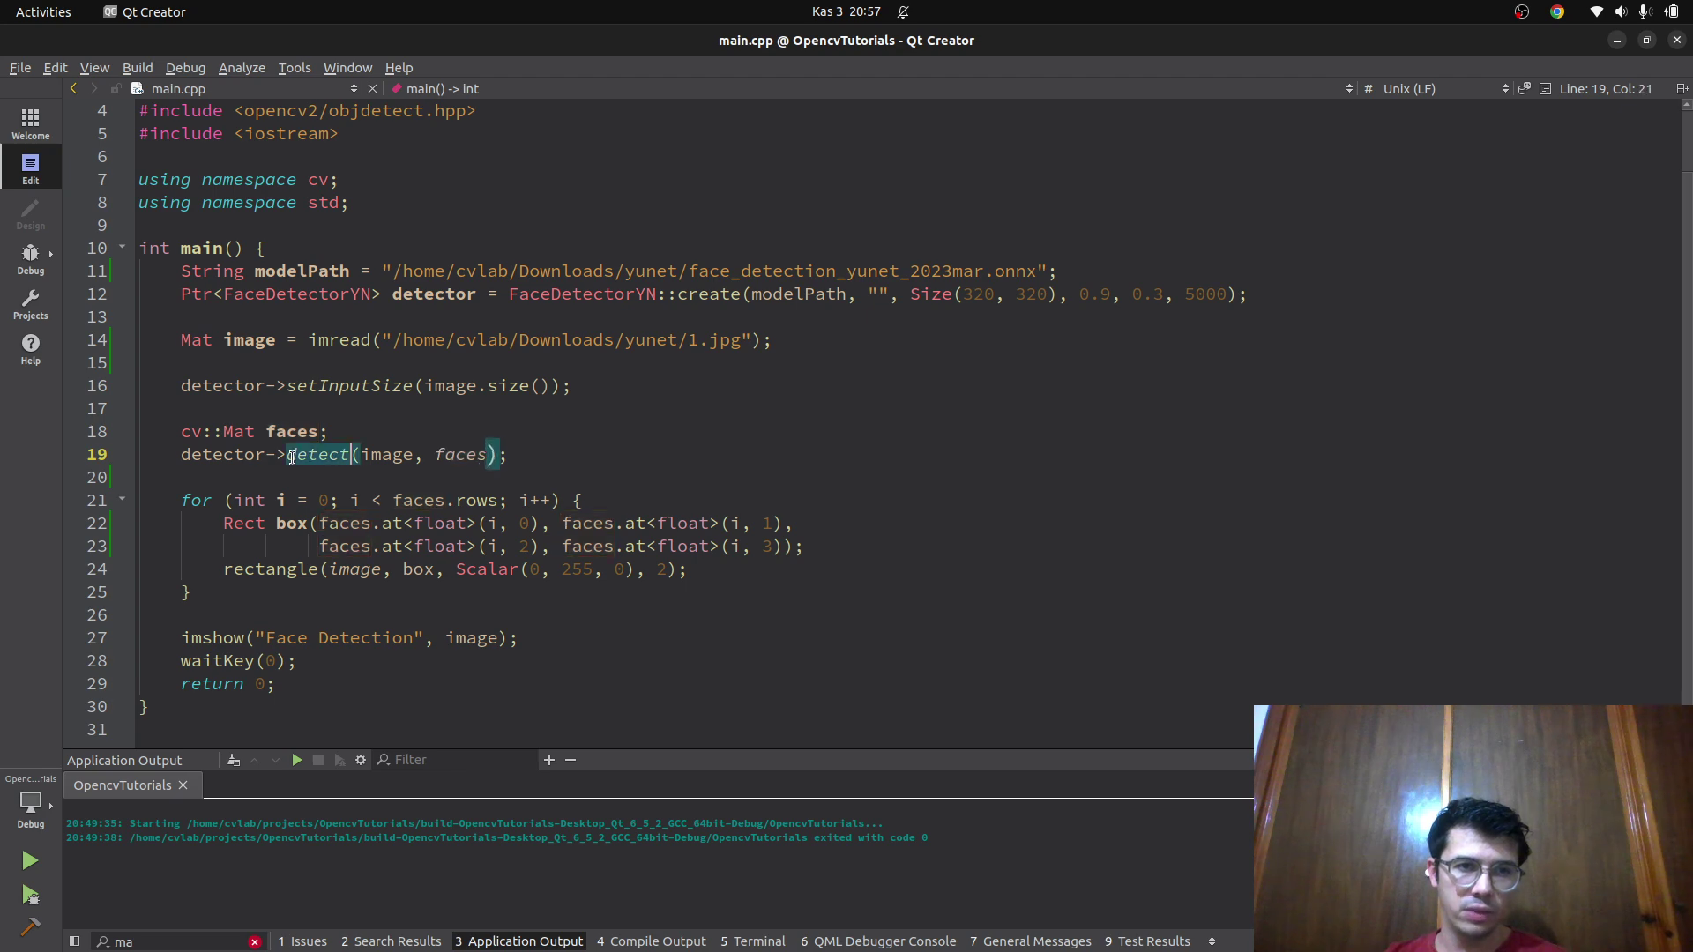
{"action": "double_click", "coordinate": [288, 432]}
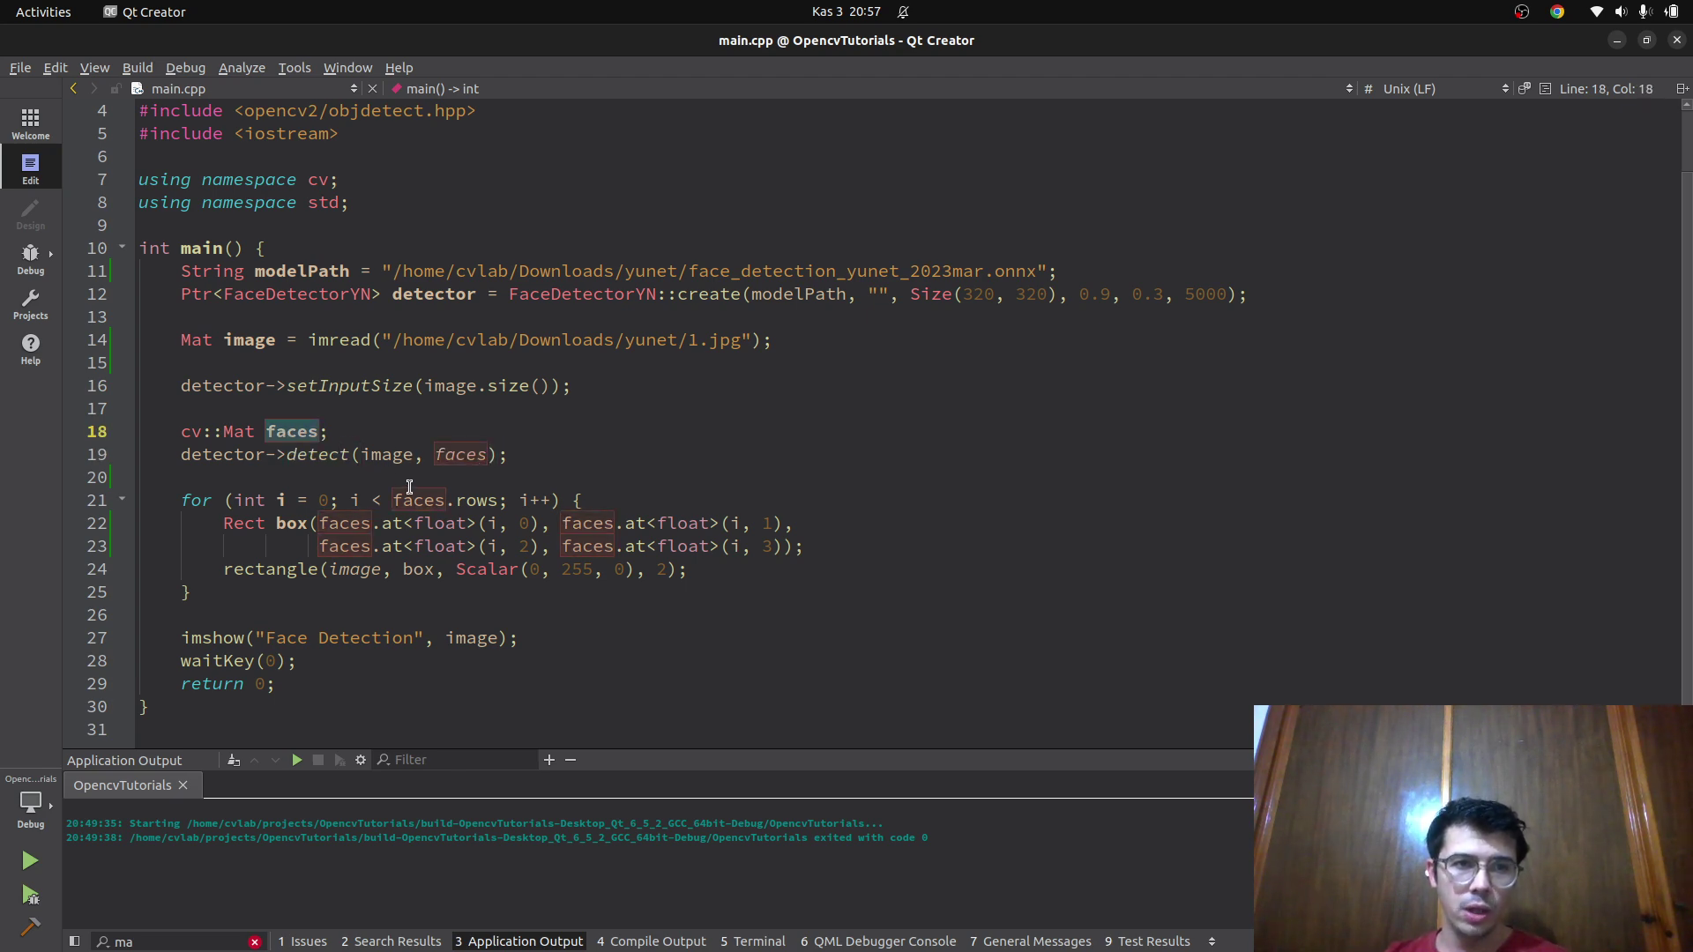
{"action": "left_click", "coordinate": [560, 458]}
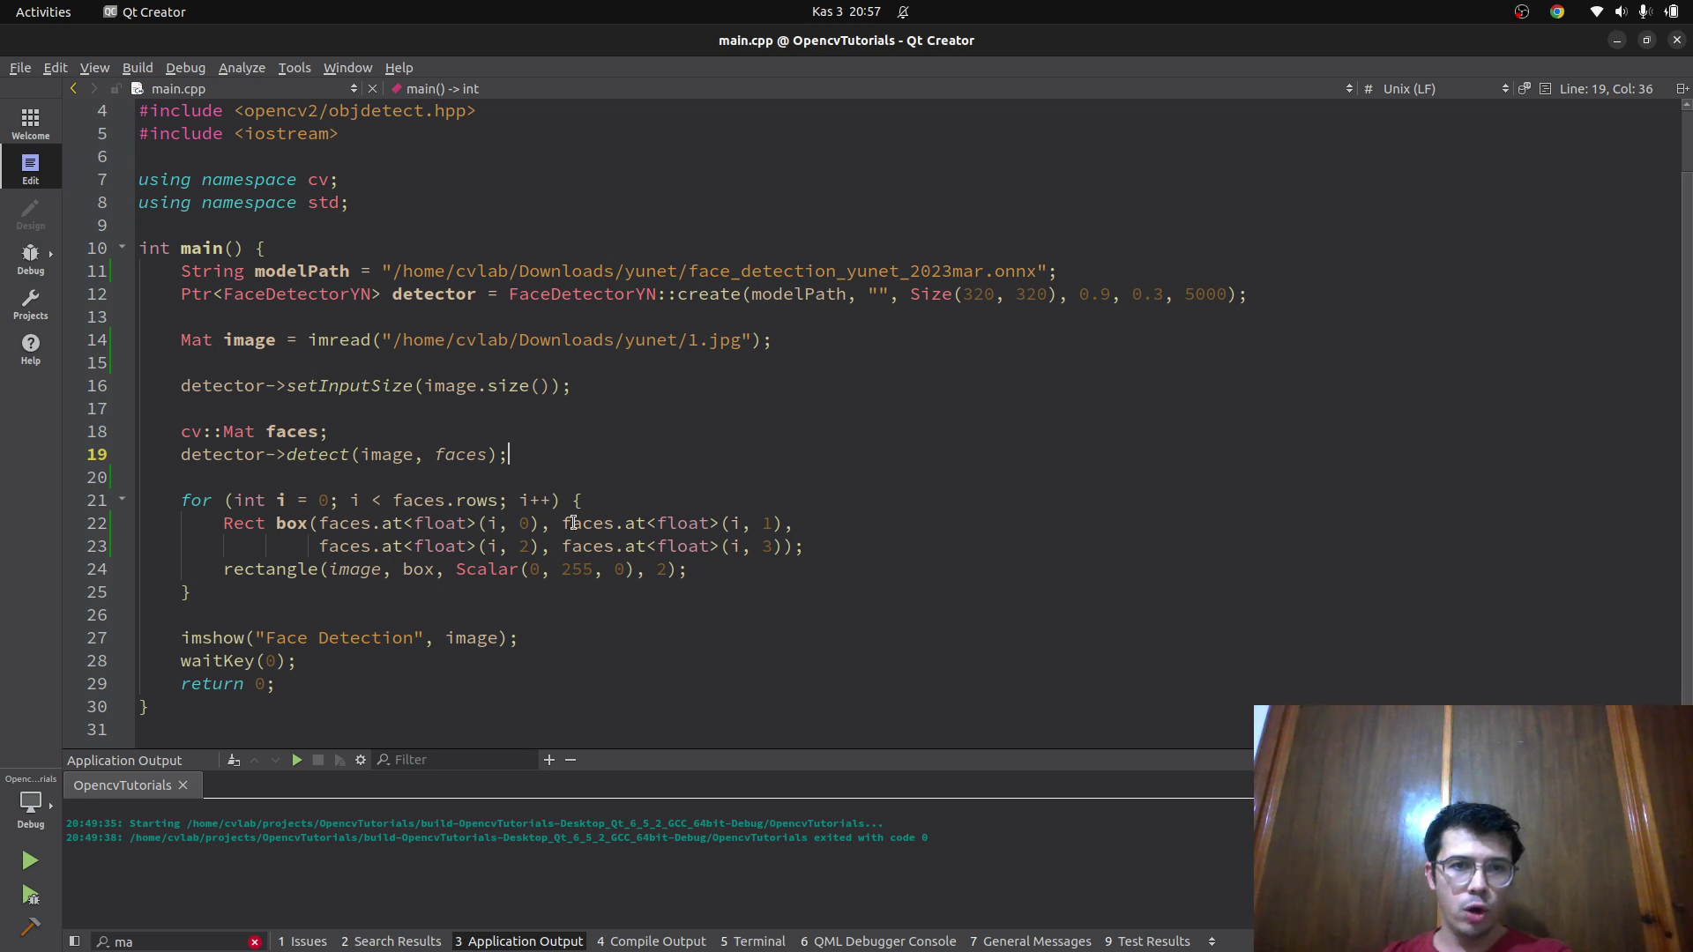
{"action": "left_click", "coordinate": [616, 524]}
{"action": "left_click_drag", "start_coordinate": [249, 525], "coordinate": [790, 547]}
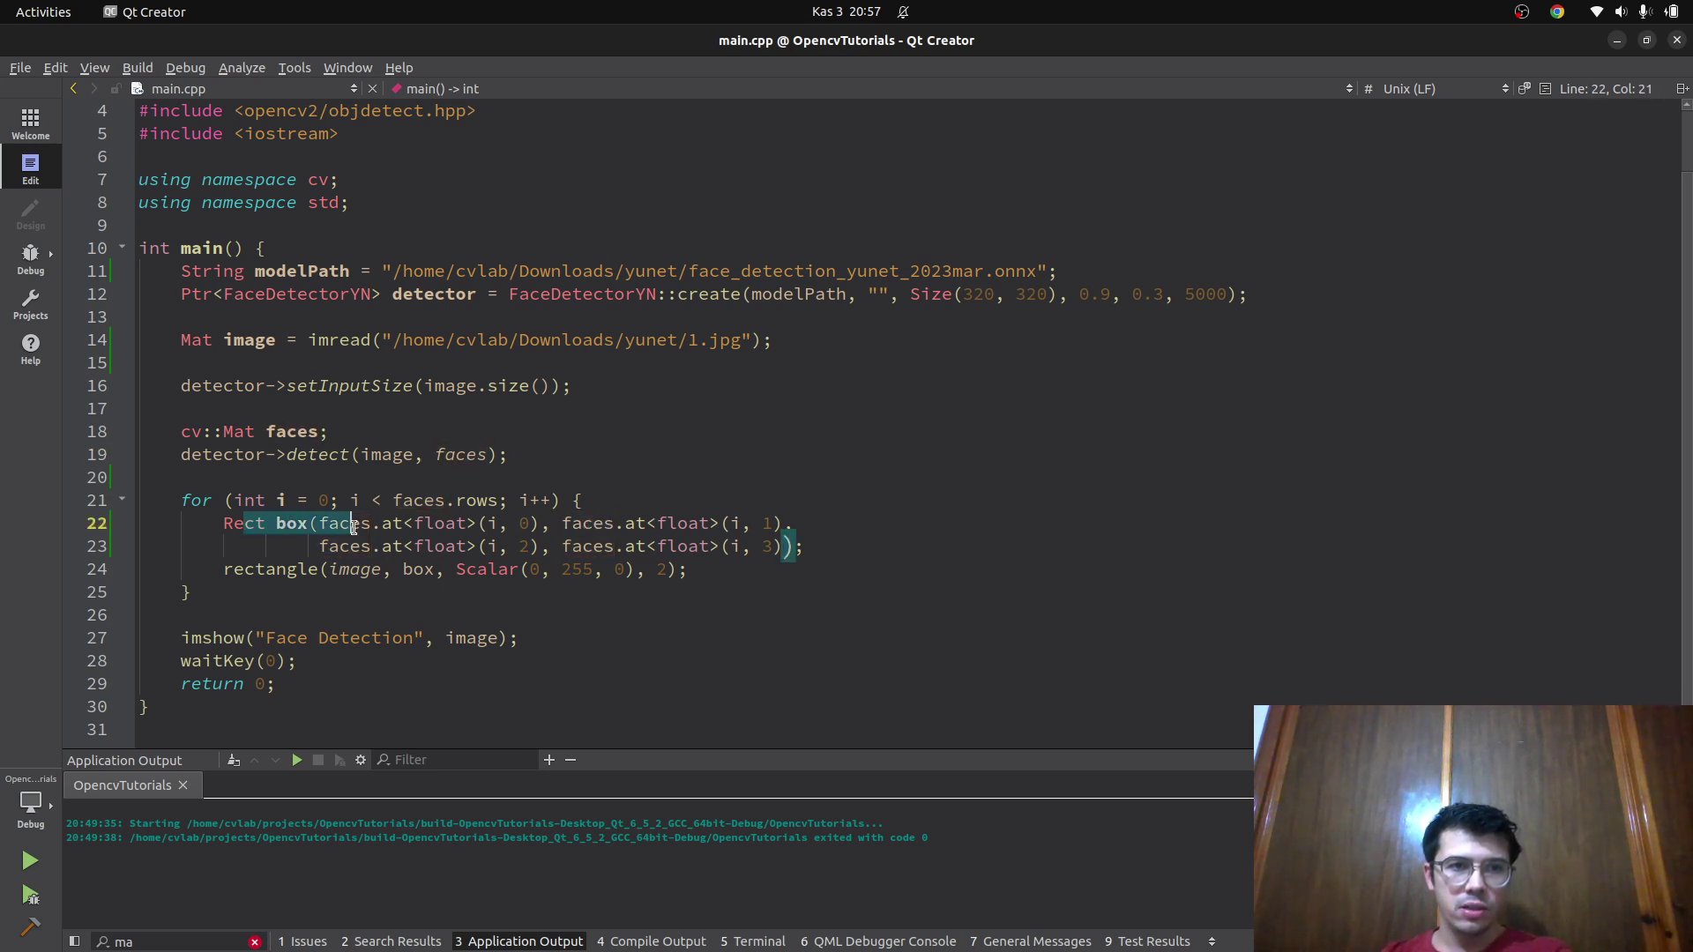
{"action": "left_click_drag", "start_coordinate": [436, 500], "coordinate": [498, 501]}
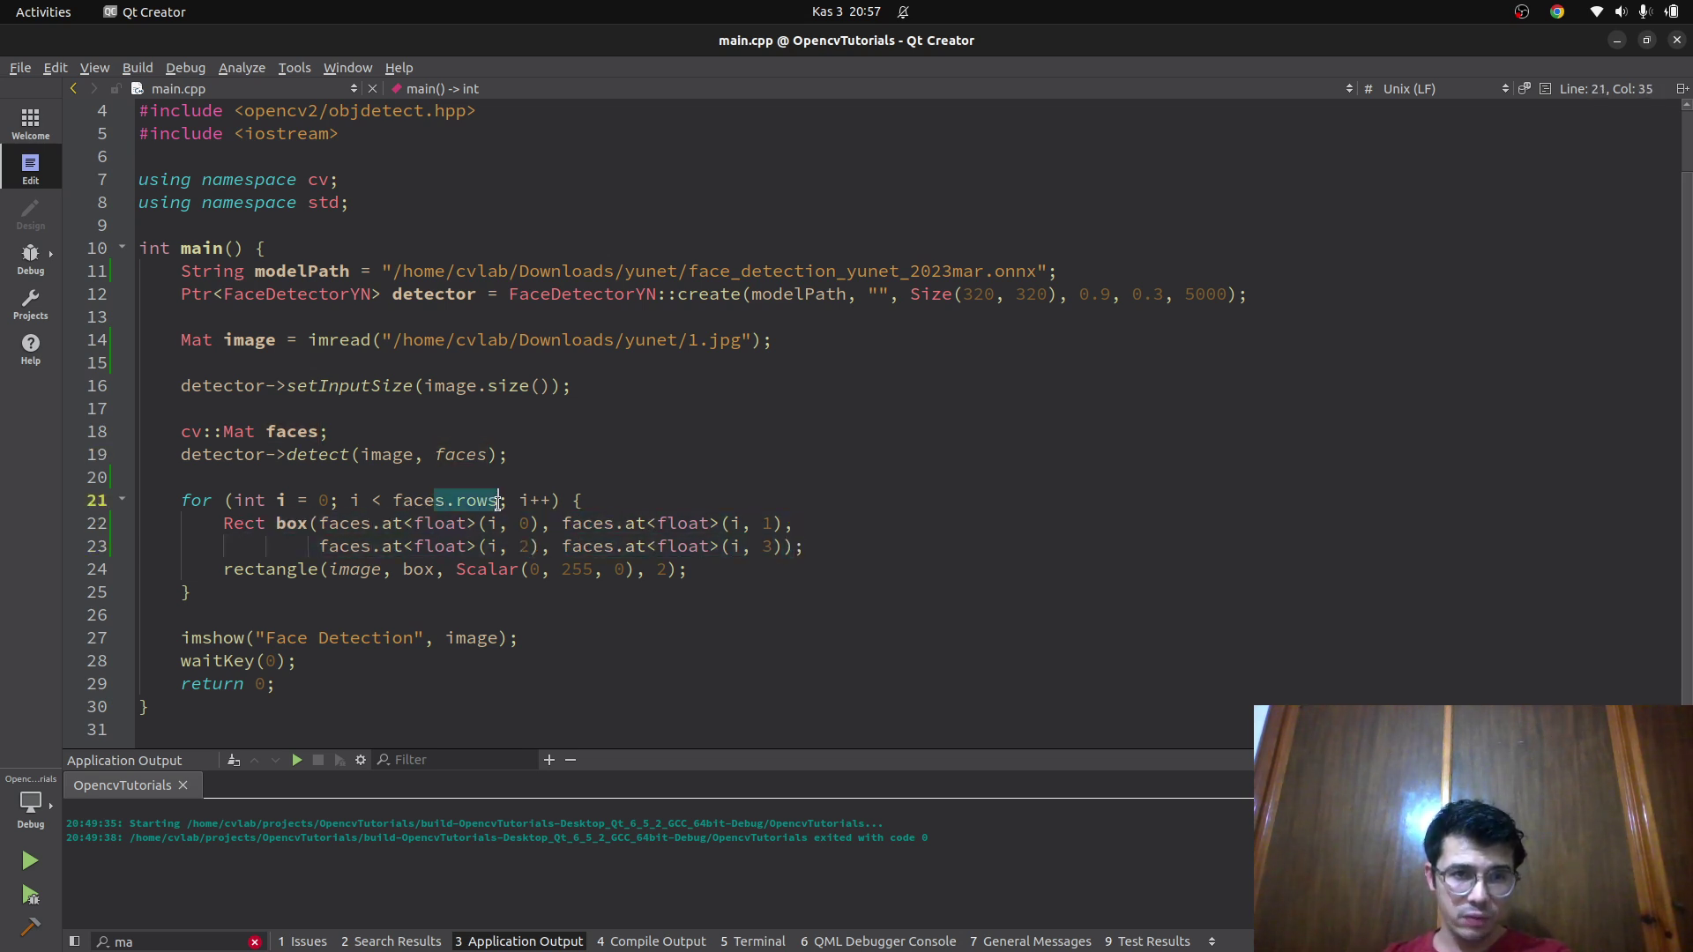
{"action": "double_click", "coordinate": [293, 571]}
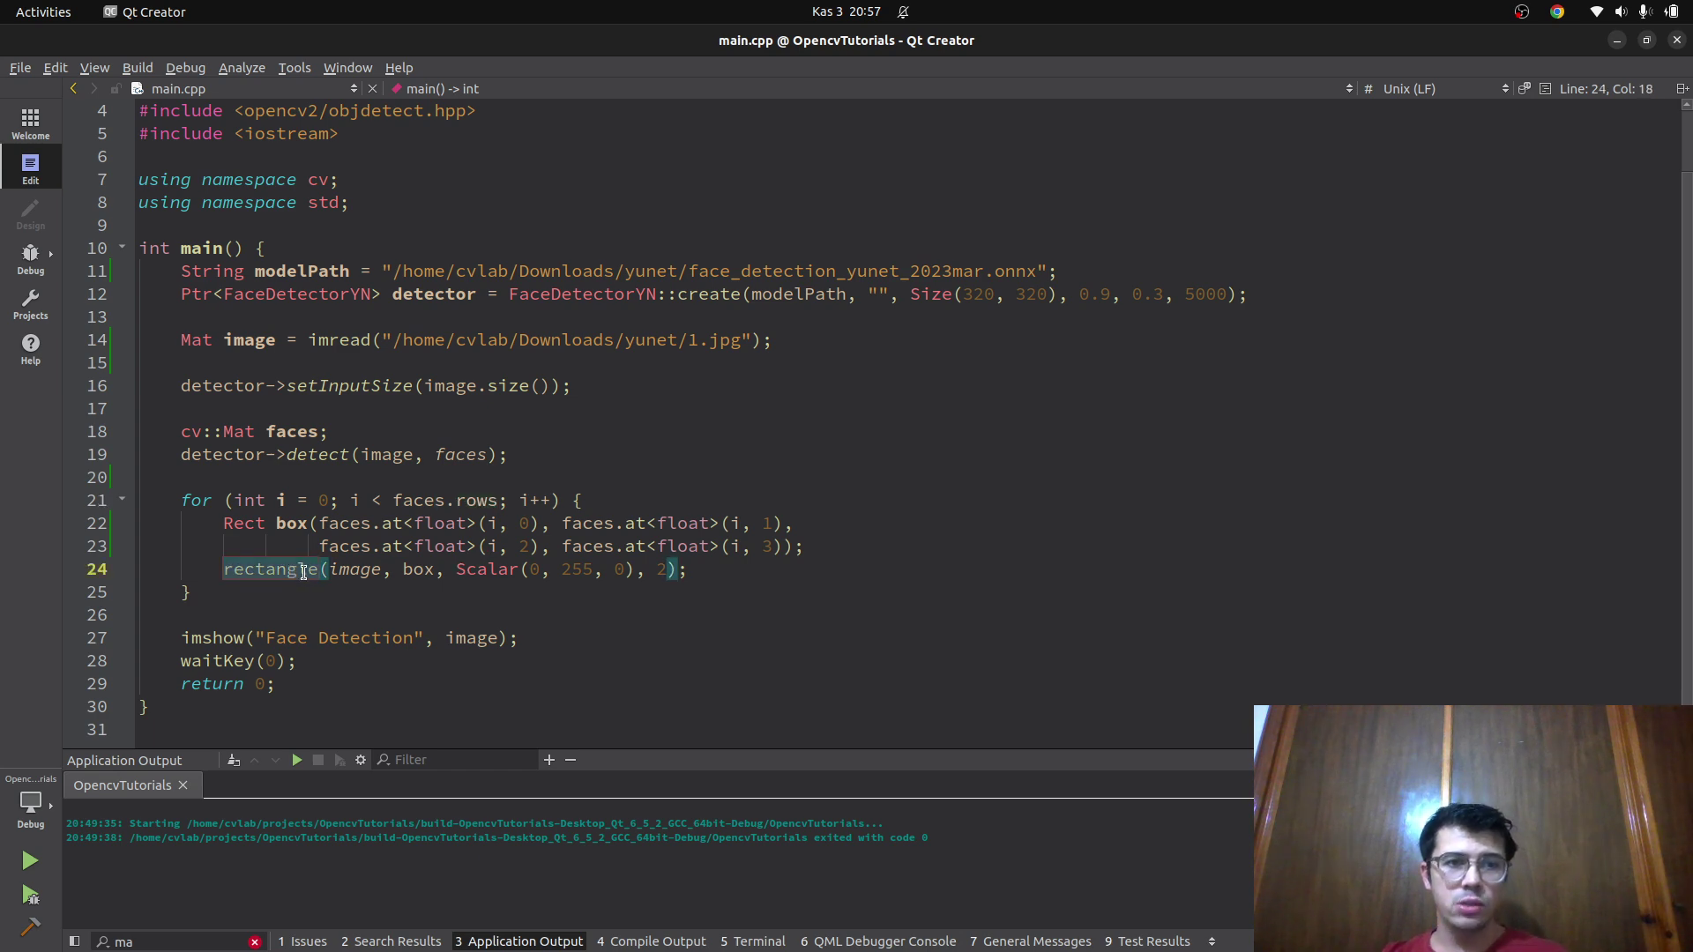
{"action": "triple_click", "coordinate": [347, 636]}
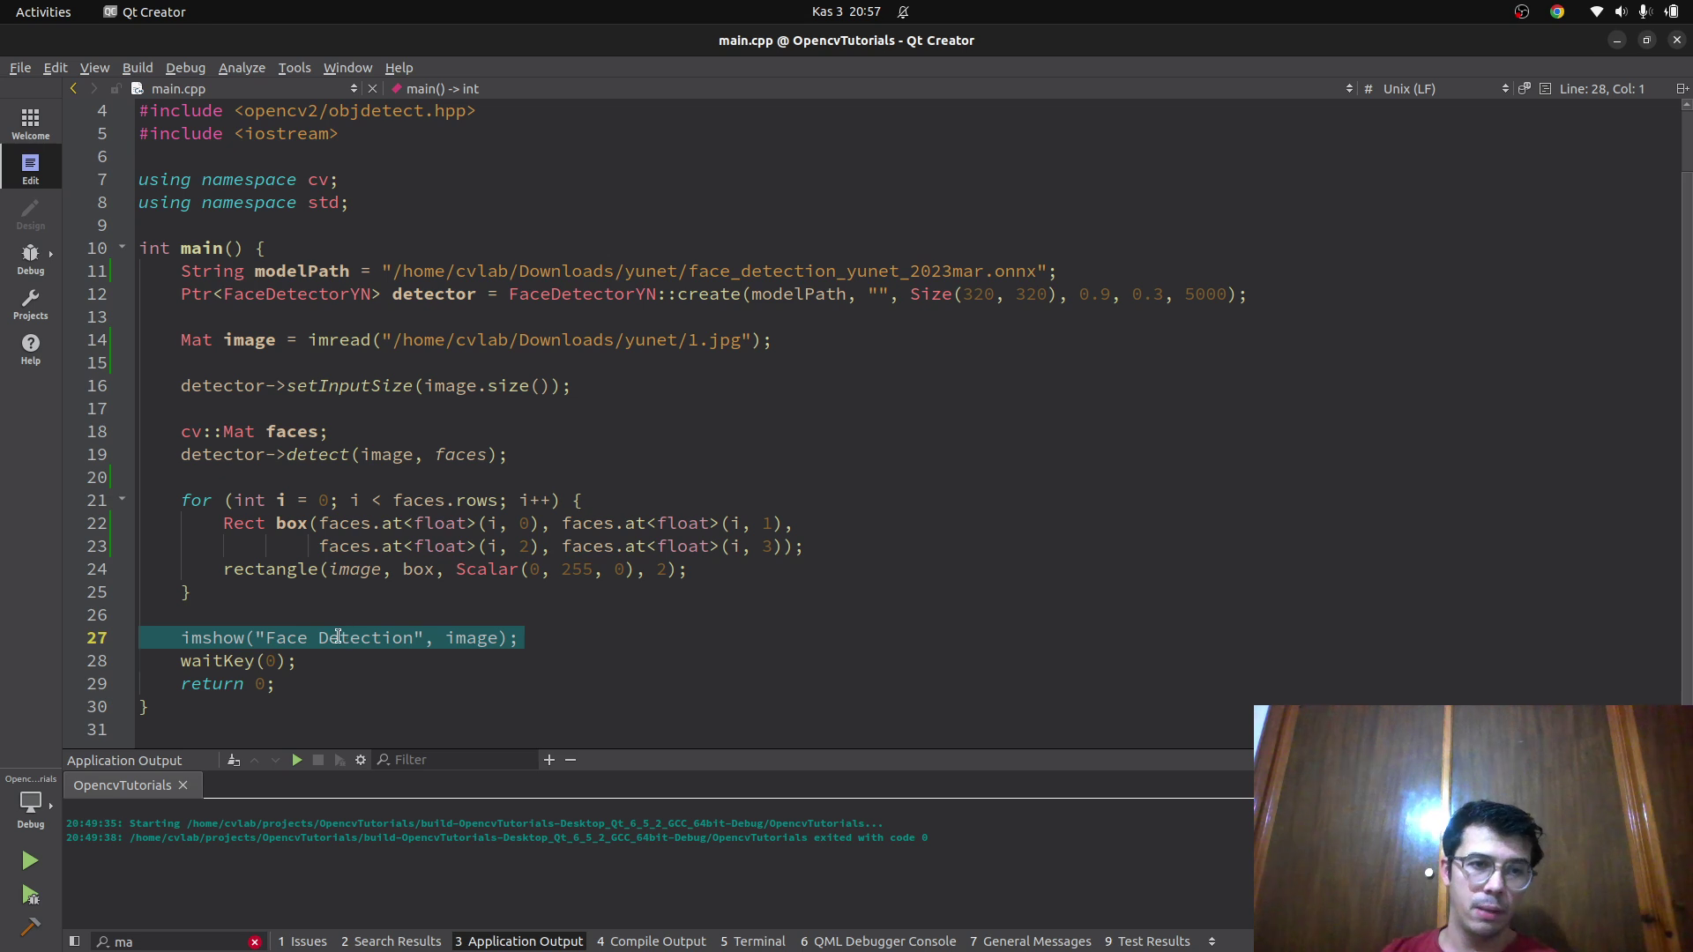
{"action": "double_click", "coordinate": [219, 638]}
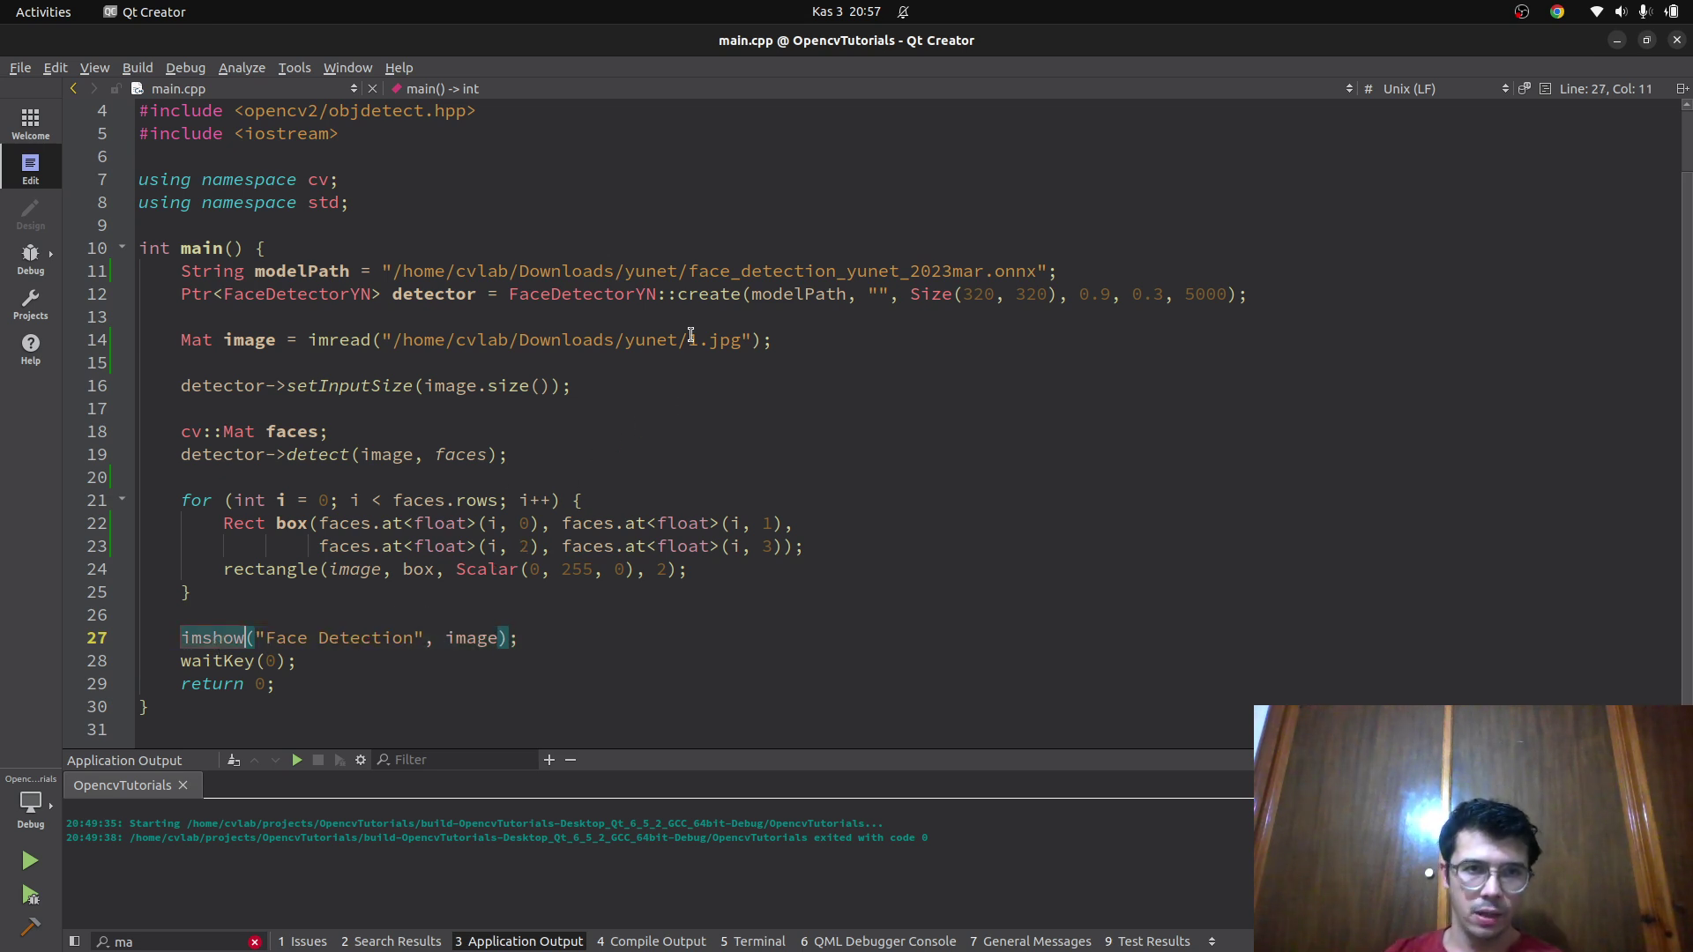
Run the detector on 1.jpg and close its result window
{"action": "left_click", "coordinate": [29, 861]}
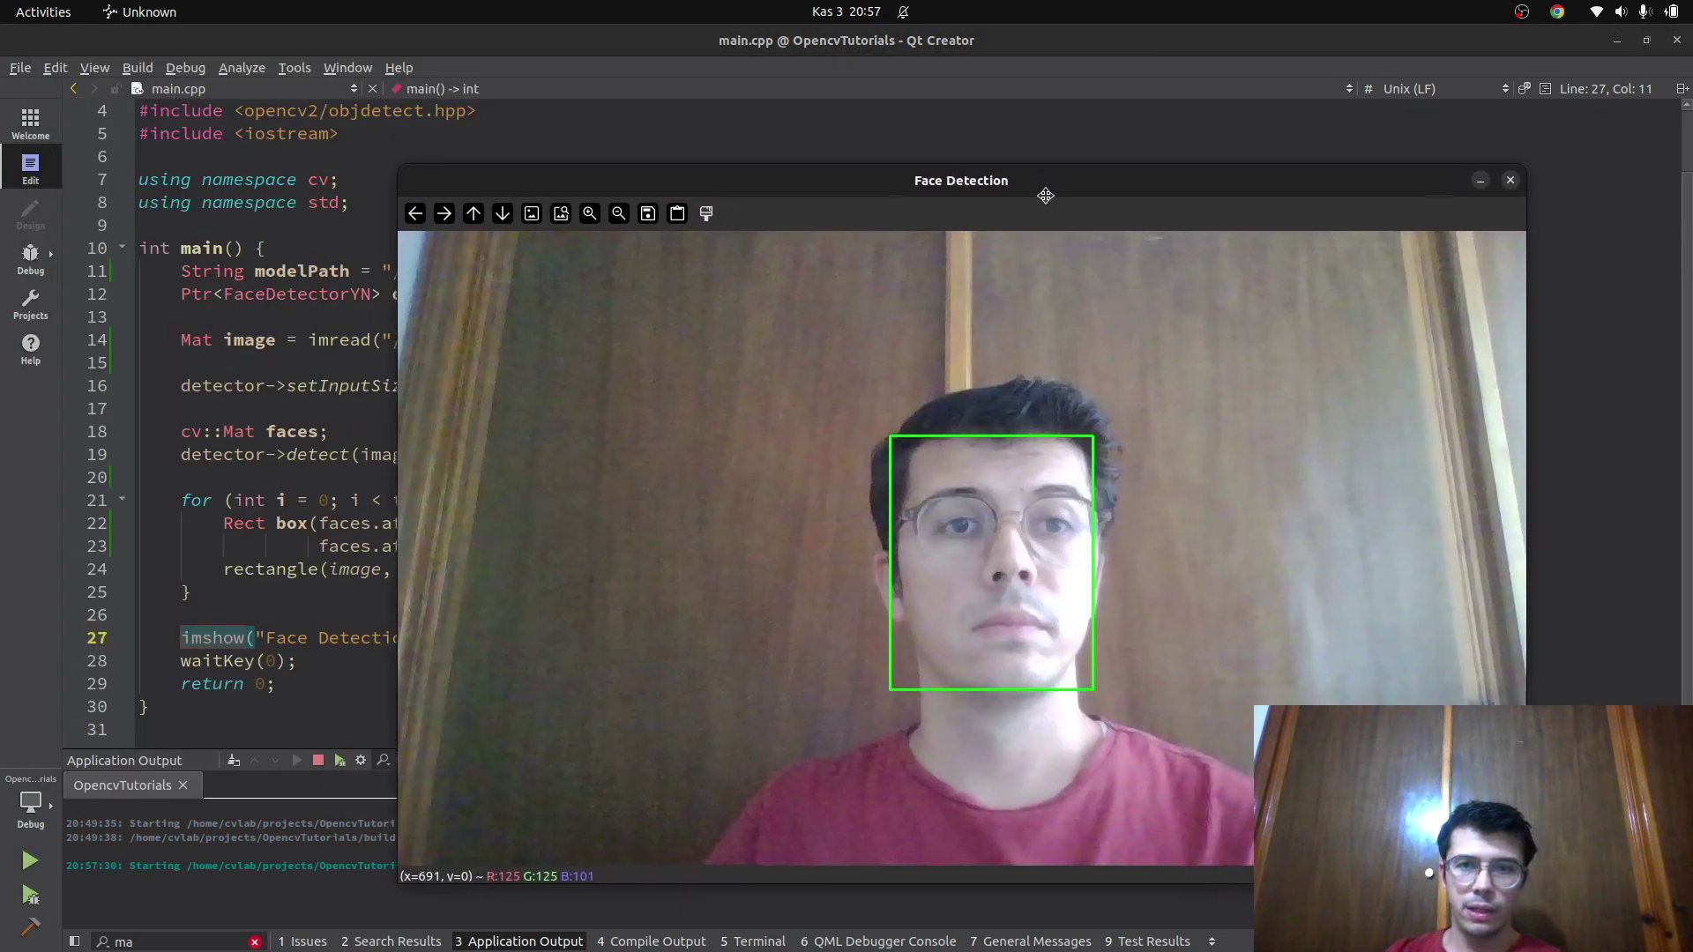
{"action": "left_click_drag", "start_coordinate": [688, 88], "coordinate": [1003, 193]}
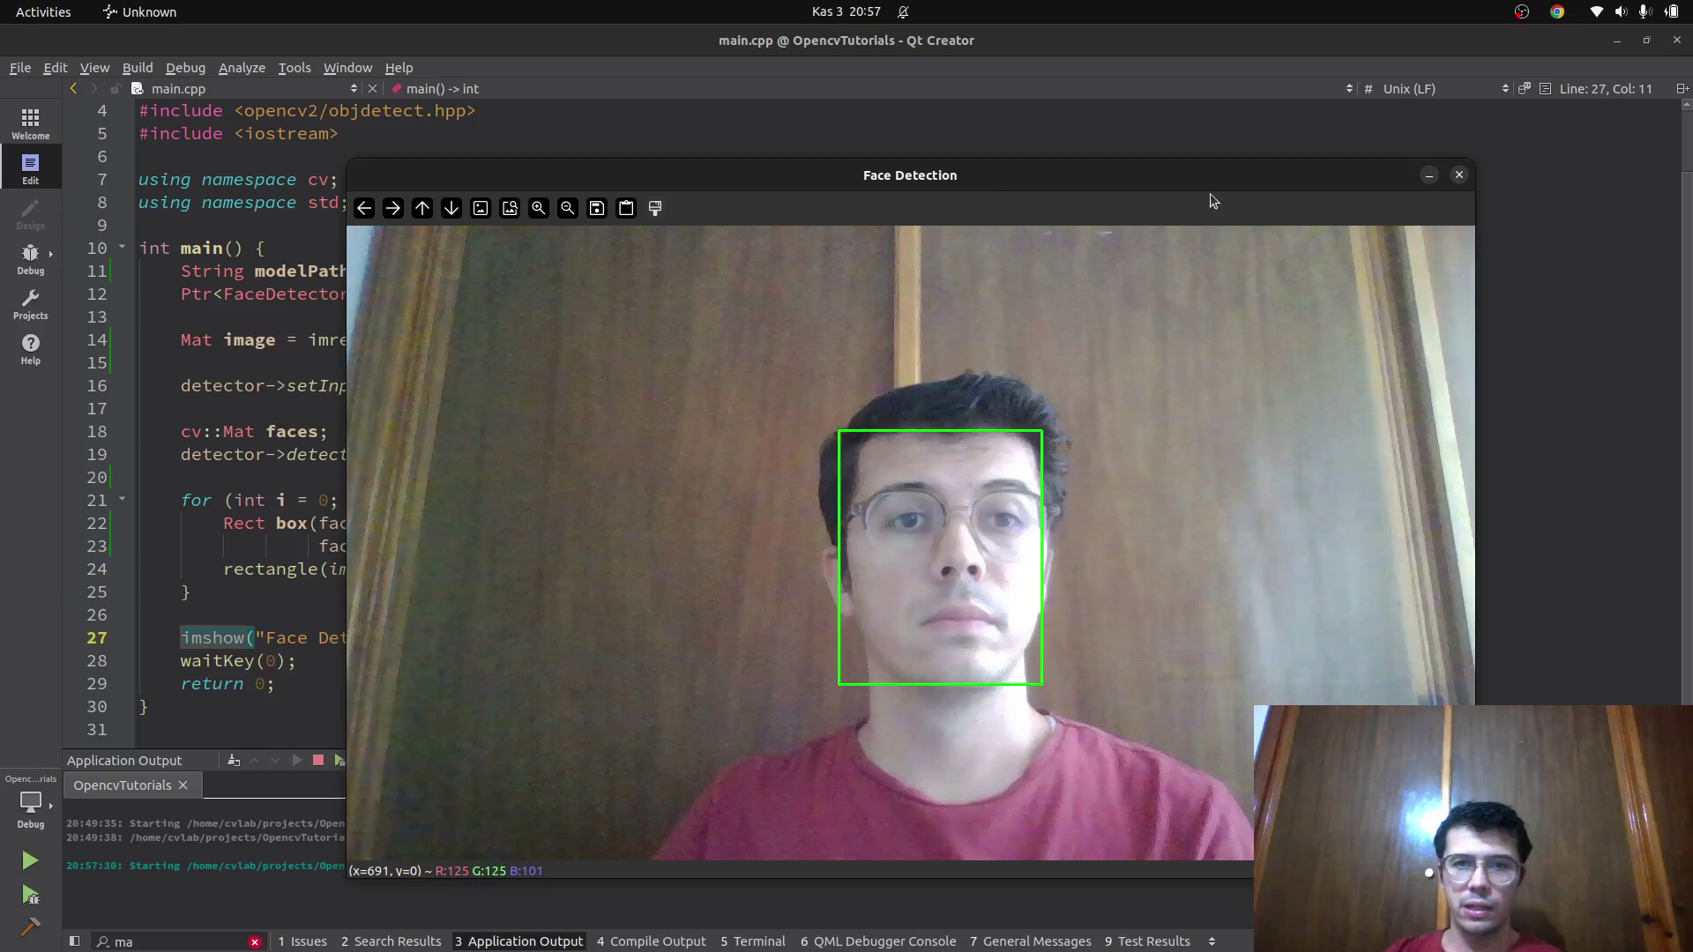
{"action": "left_click", "coordinate": [1460, 176]}
Rerun the detector on 2.jpg and close the face grid result
{"action": "left_click", "coordinate": [699, 341]}
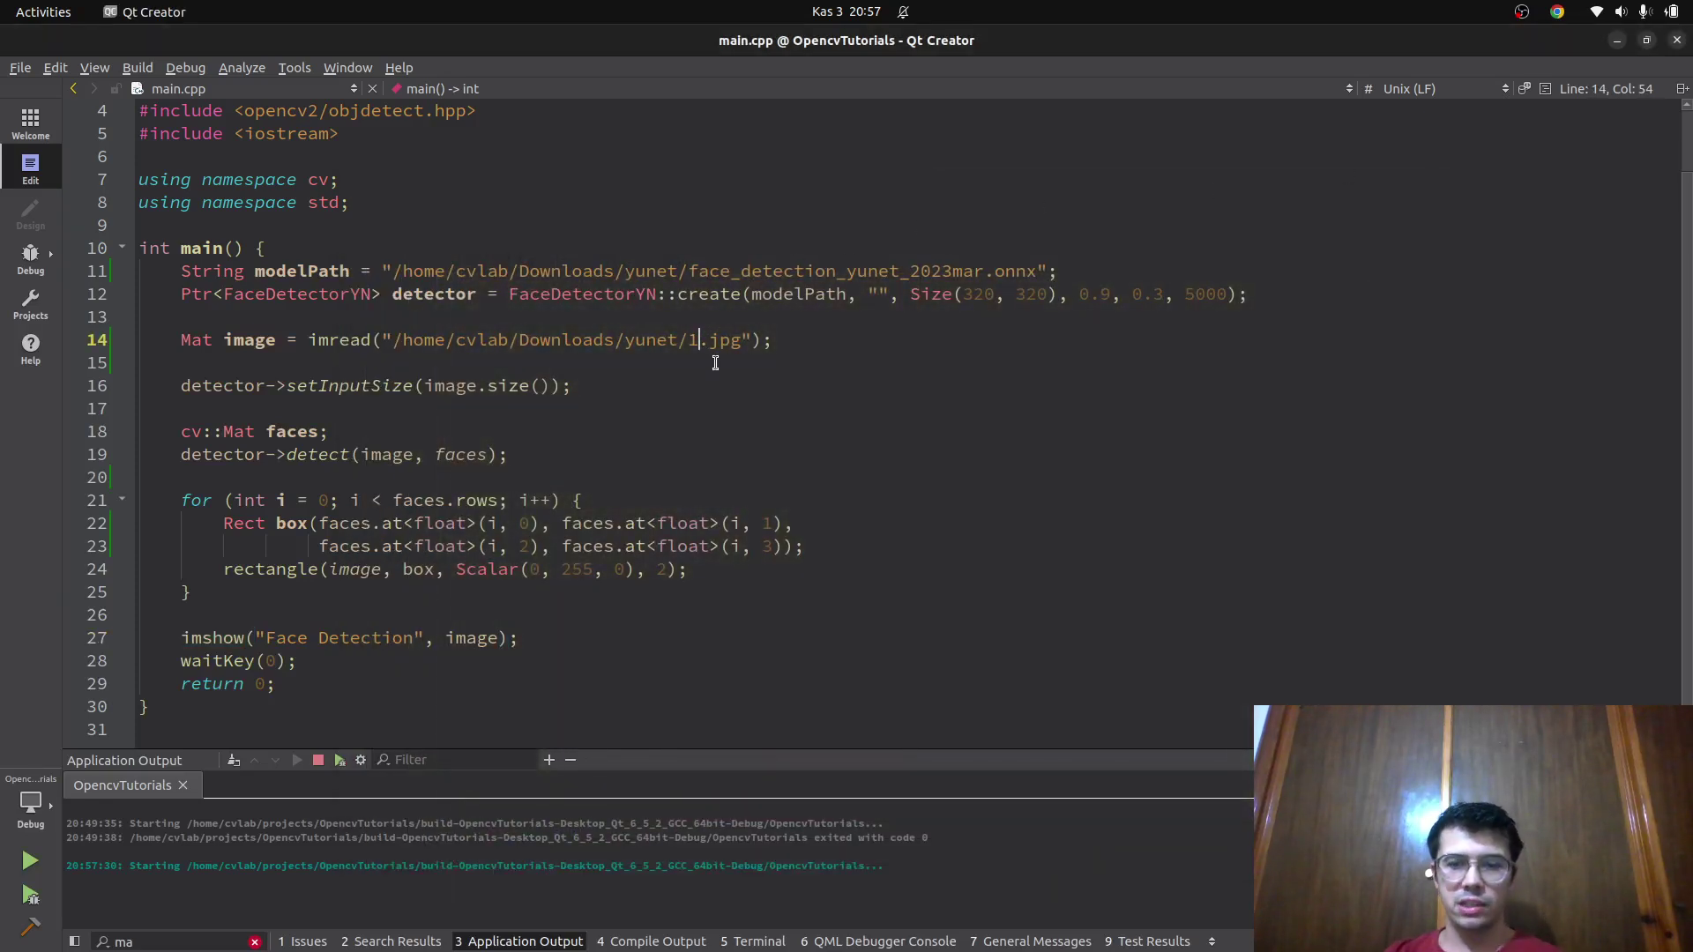
{"action": "key", "text": "ctrl+r"}
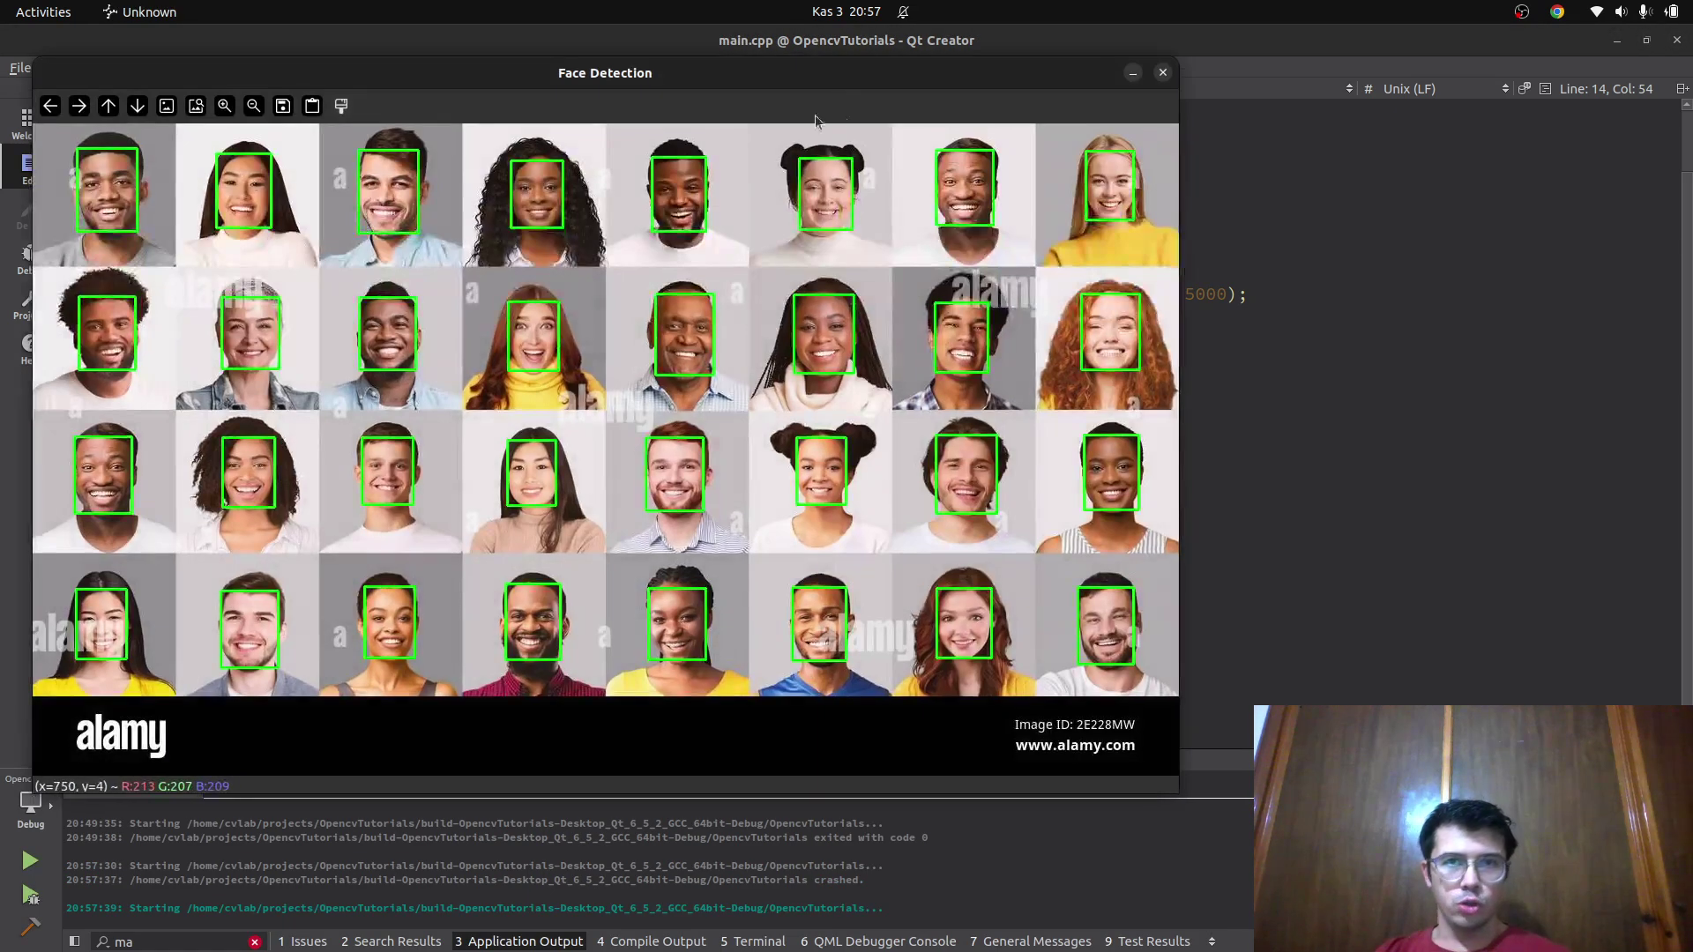
{"action": "left_click_drag", "start_coordinate": [822, 68], "coordinate": [994, 176]}
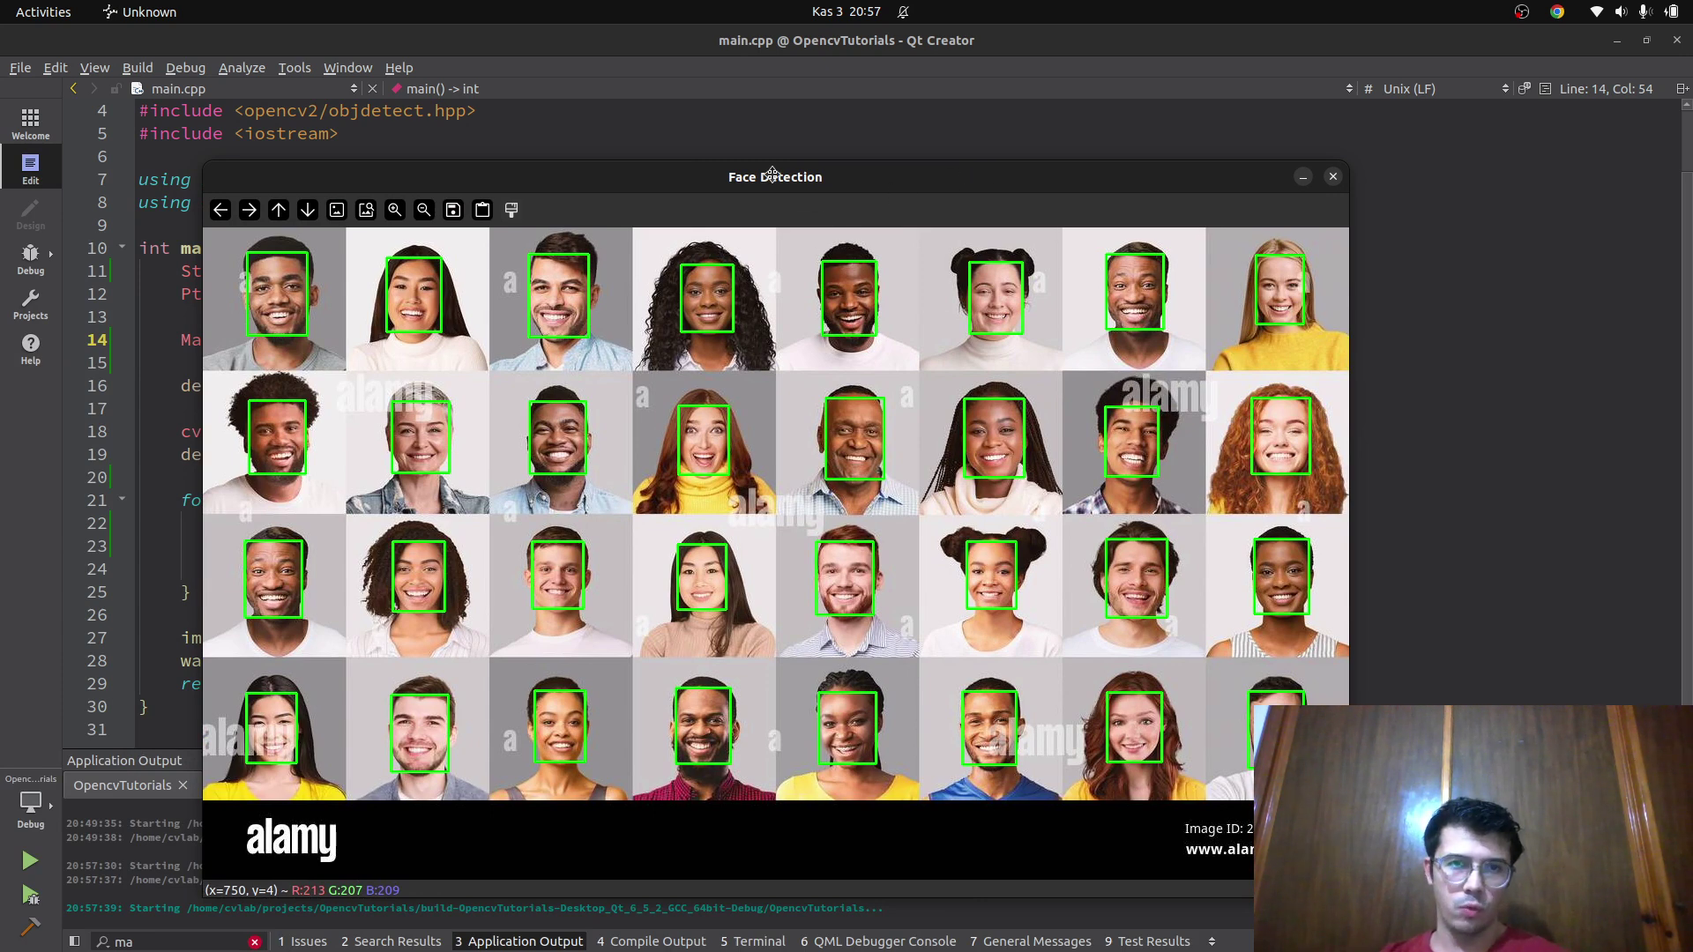
{"action": "left_click_drag", "start_coordinate": [774, 174], "coordinate": [836, 180]}
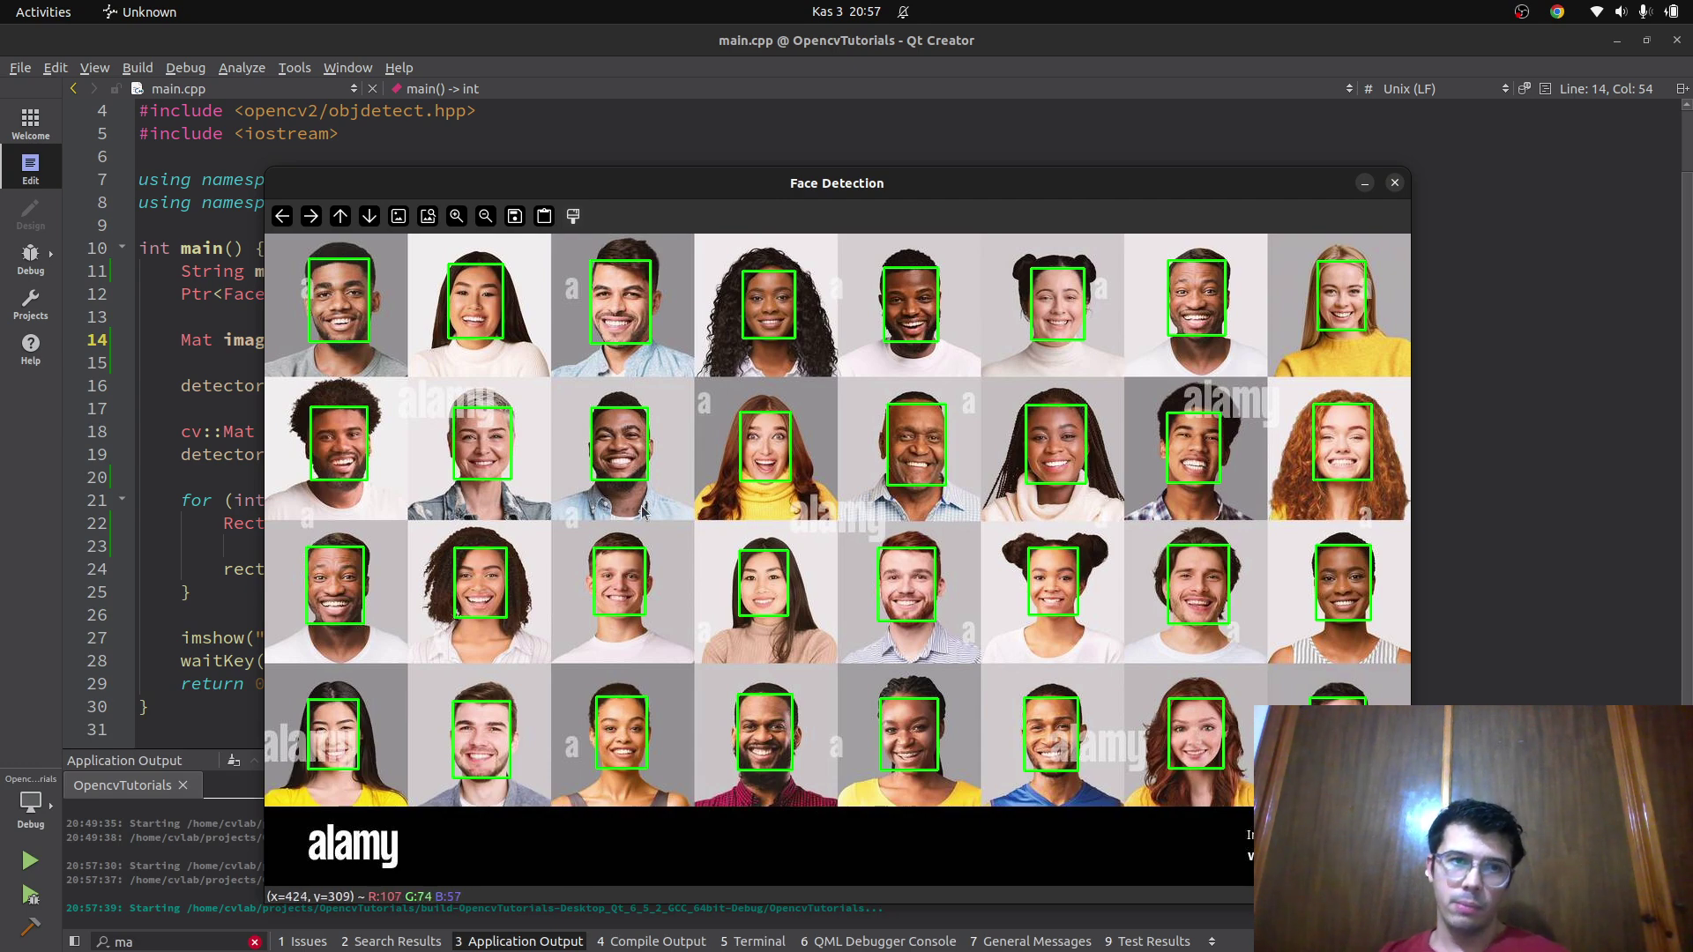
{"action": "key", "text": "Escape"}
Point imread at 3.jpg, rerun the detector, and close the crowd result window
{"action": "key", "text": "BackSpace"}
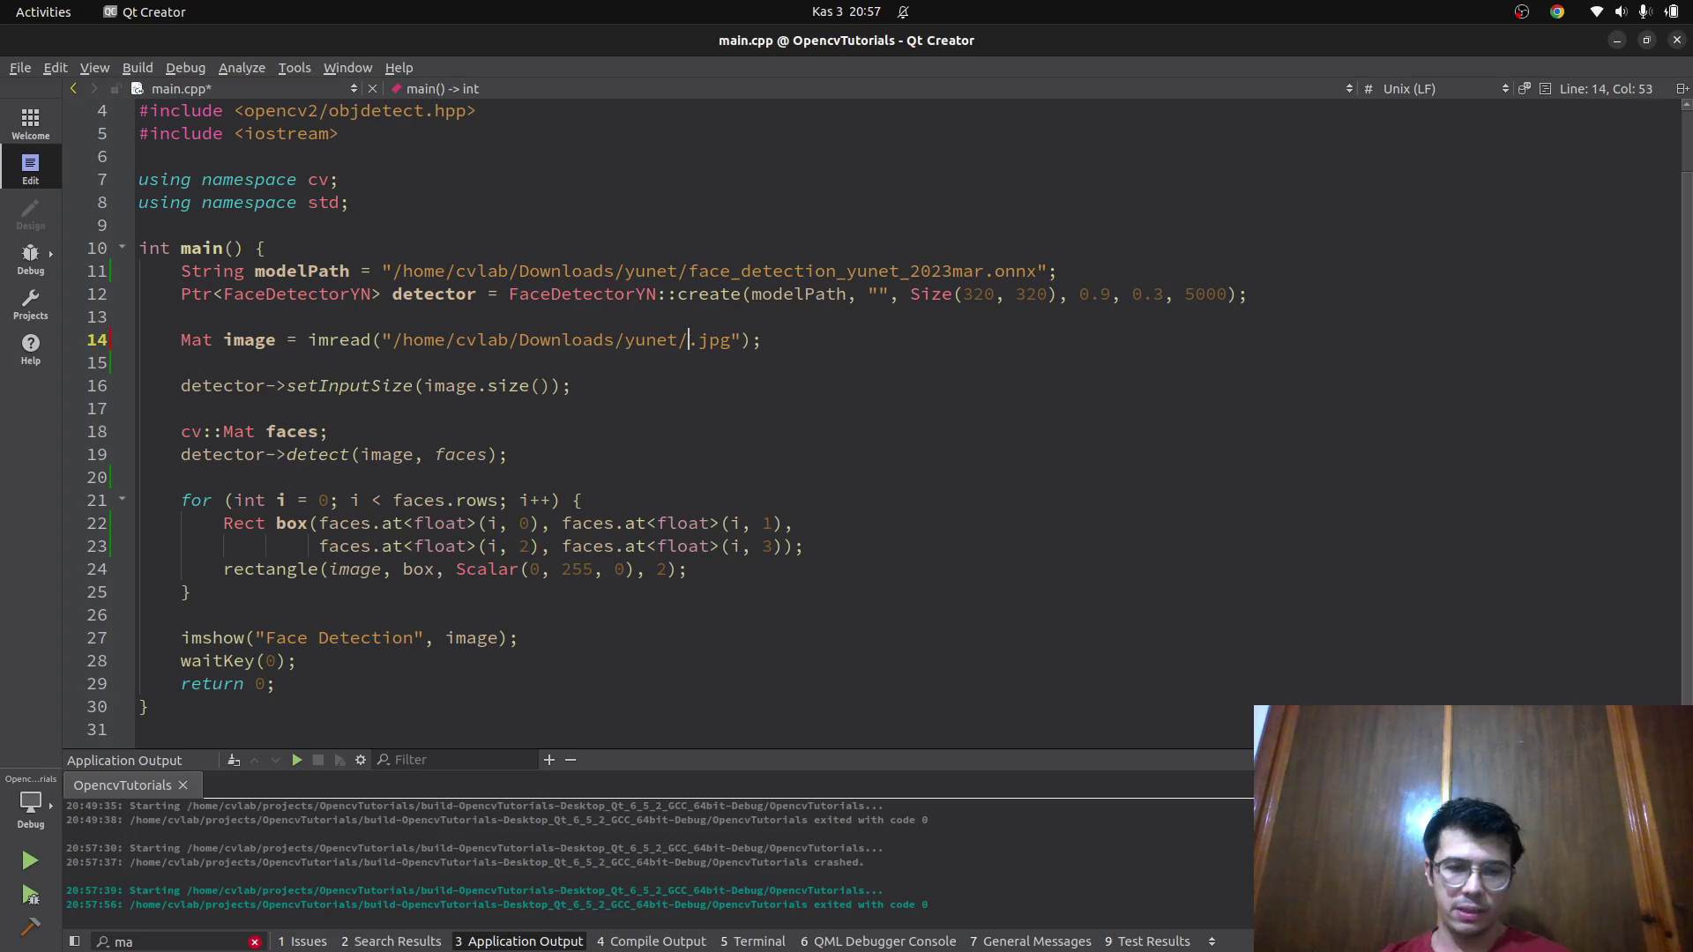
{"action": "type", "text": "3"}
{"action": "key", "text": "ctrl+r"}
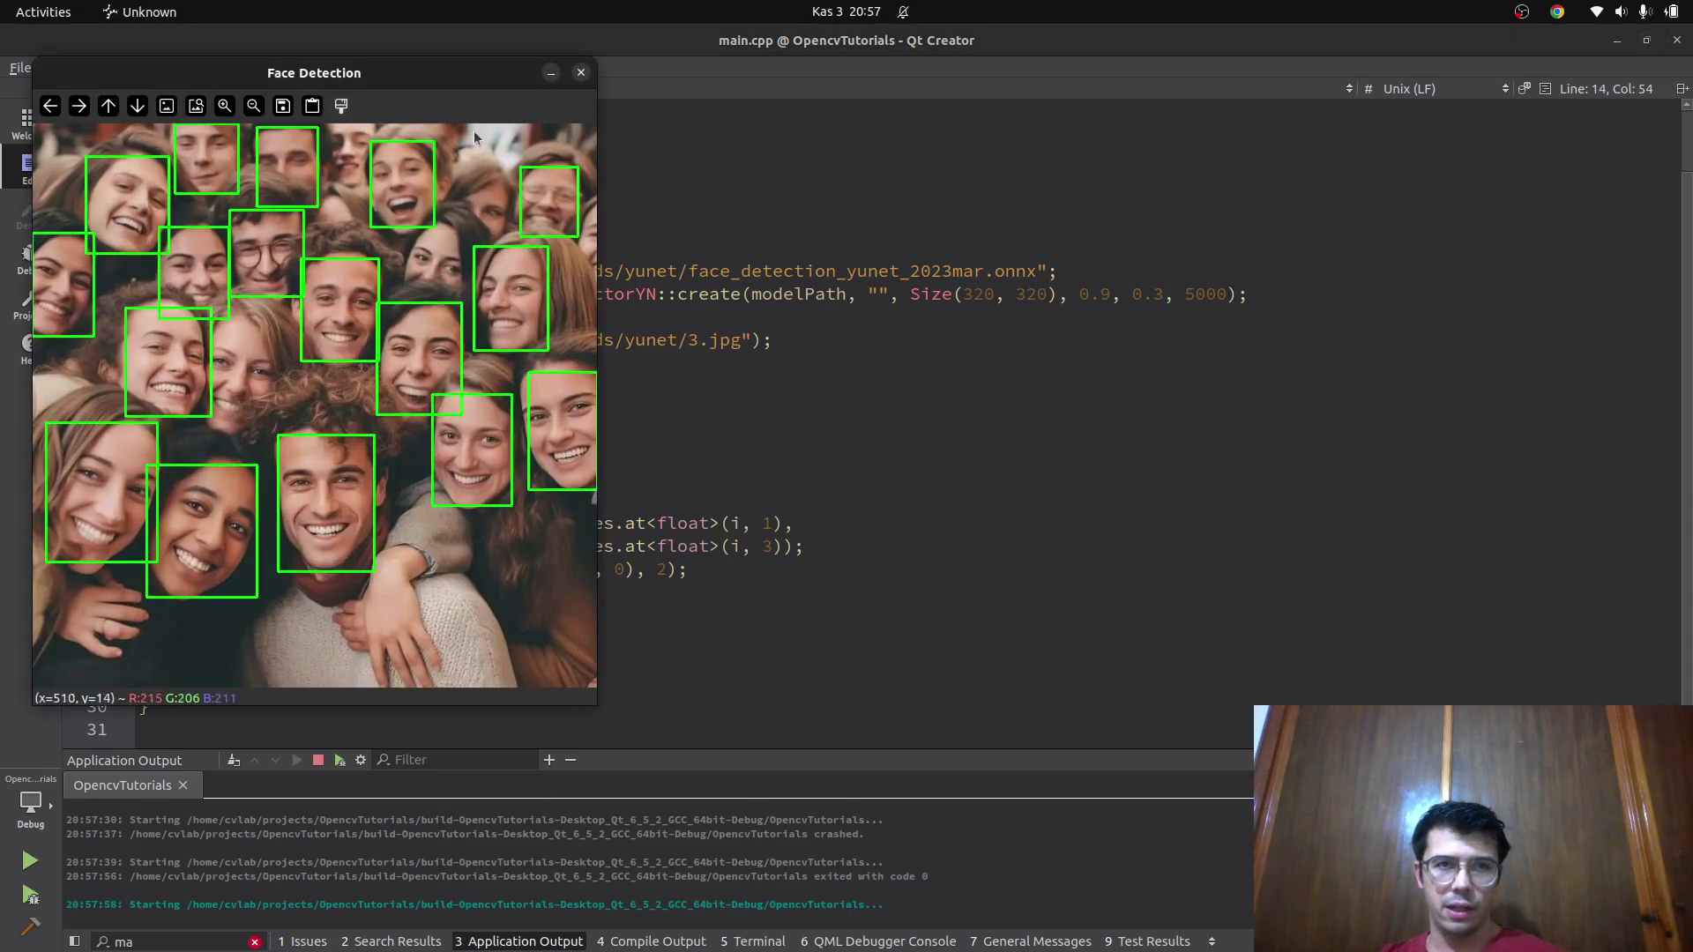
{"action": "left_click_drag", "start_coordinate": [395, 82], "coordinate": [906, 180]}
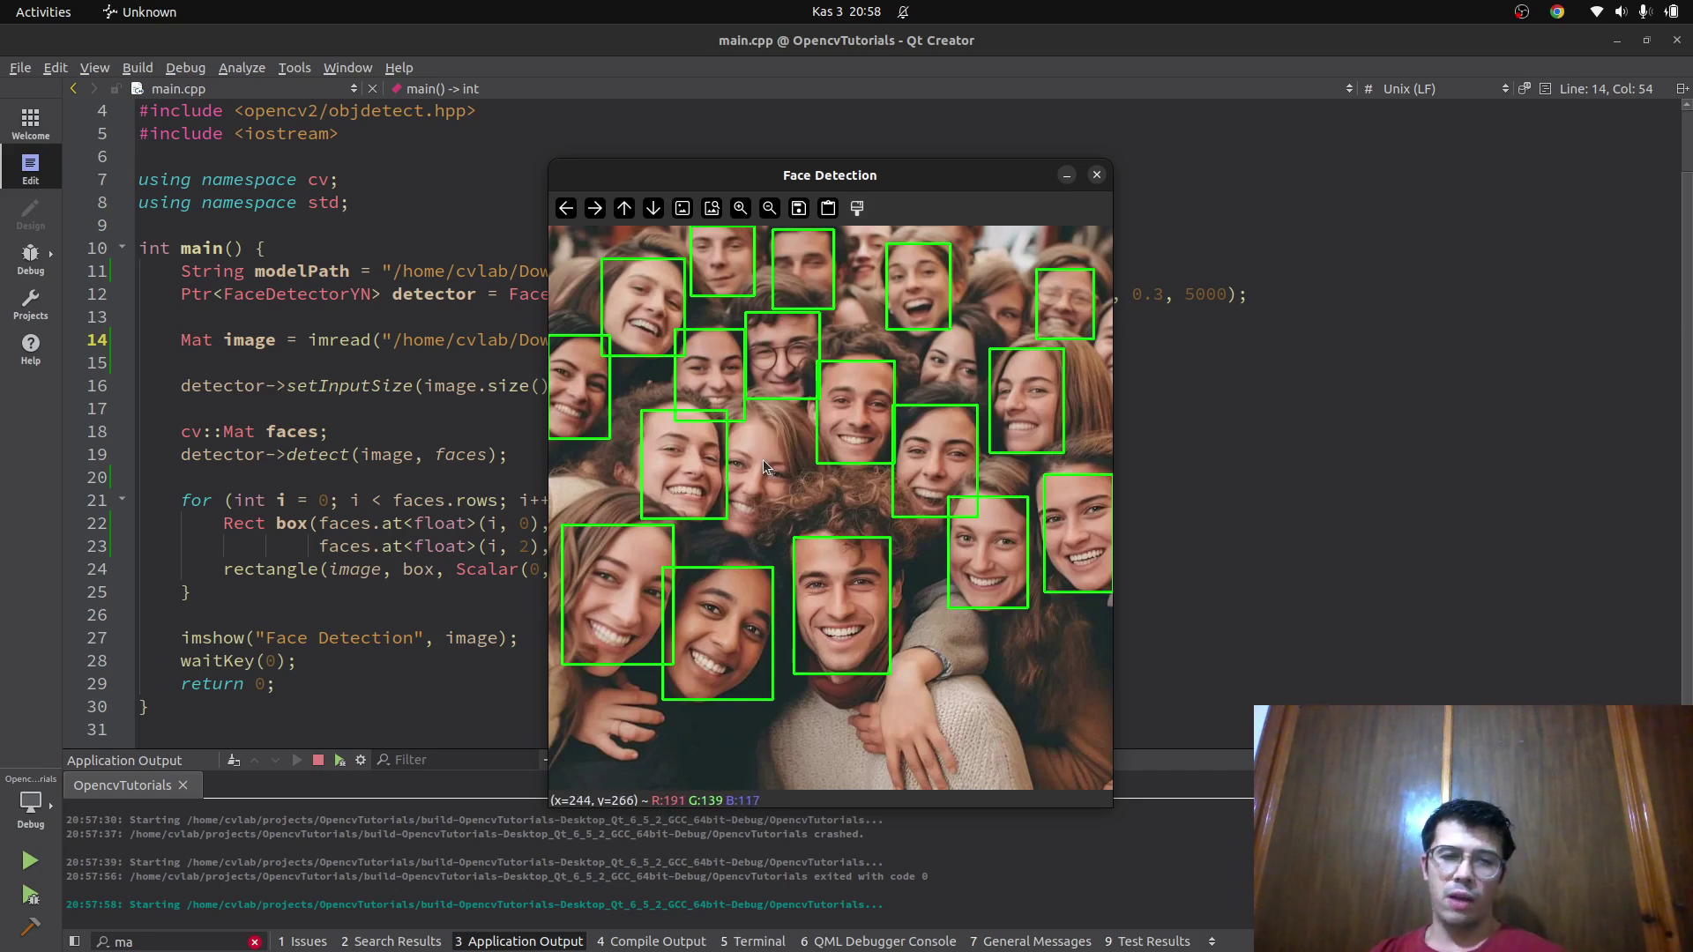
{"action": "key", "text": "Escape"}
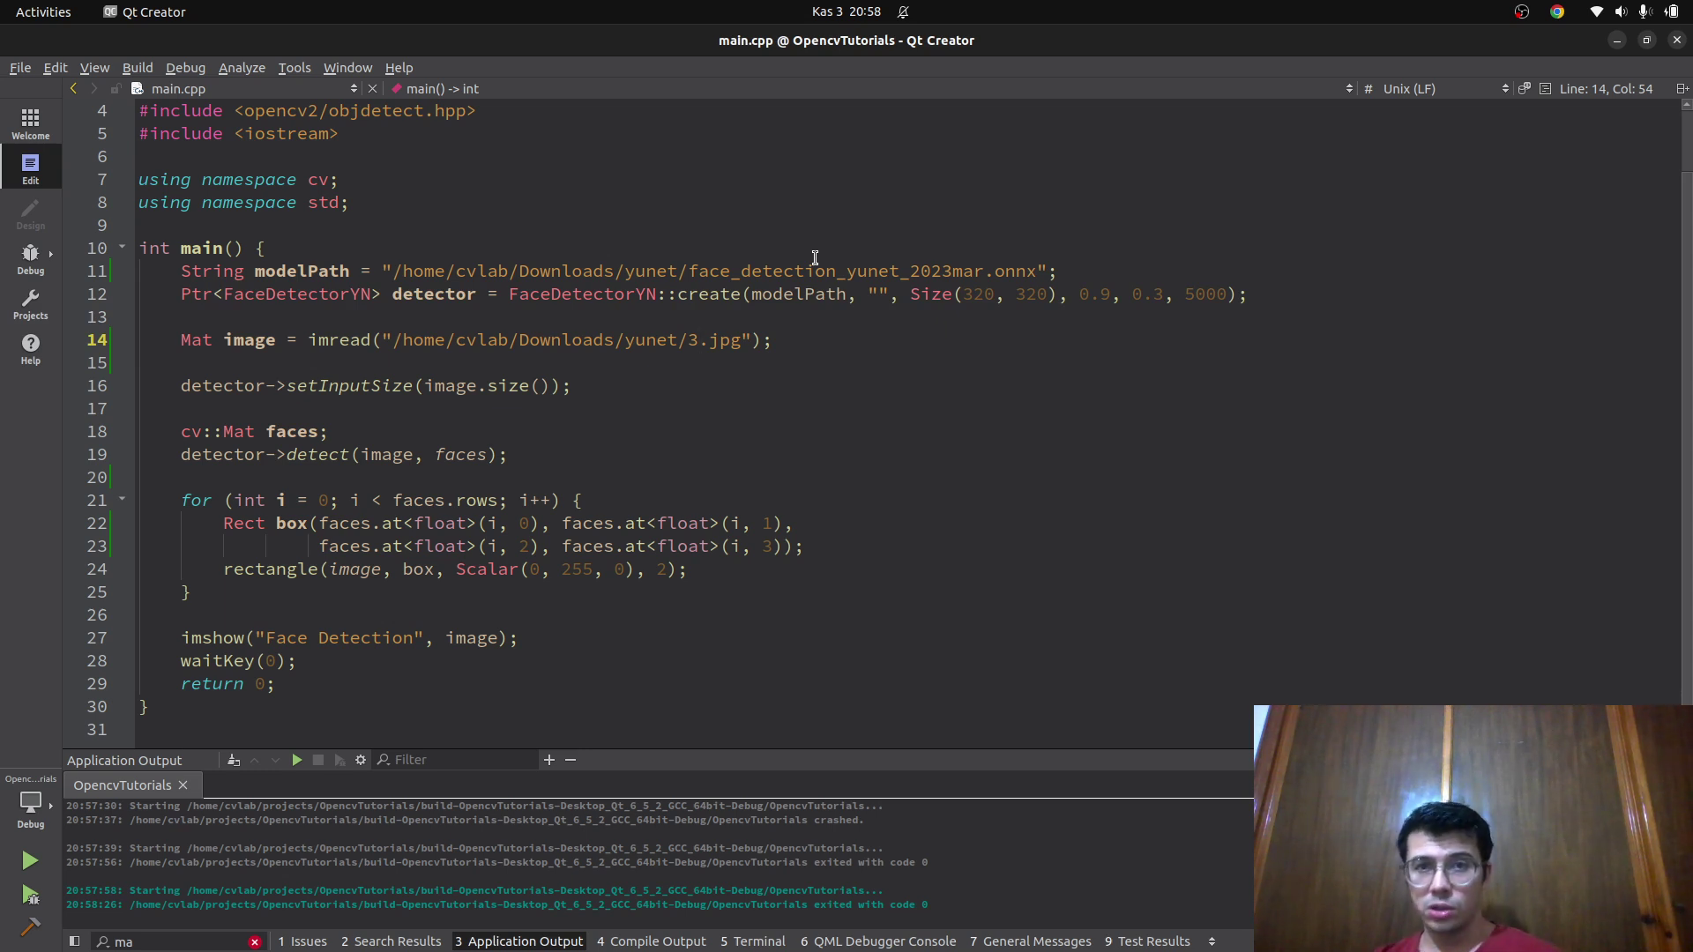
{"action": "double_click", "coordinate": [877, 272]}
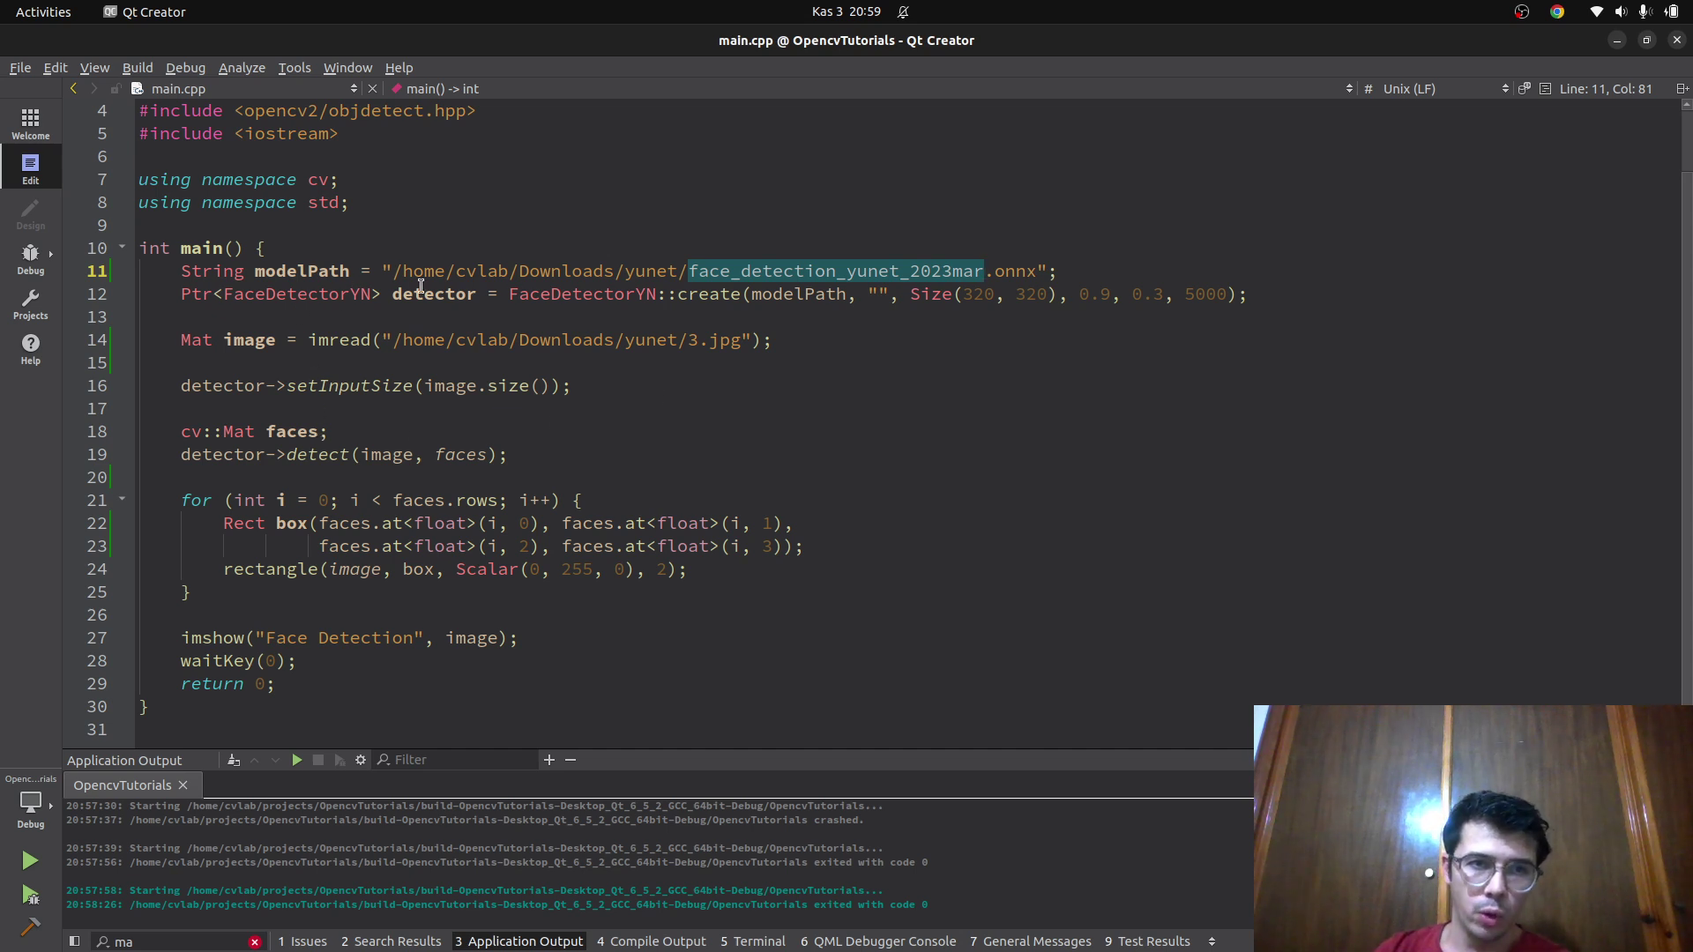
{"action": "left_click", "coordinate": [715, 293]}
{"action": "double_click", "coordinate": [552, 295]}
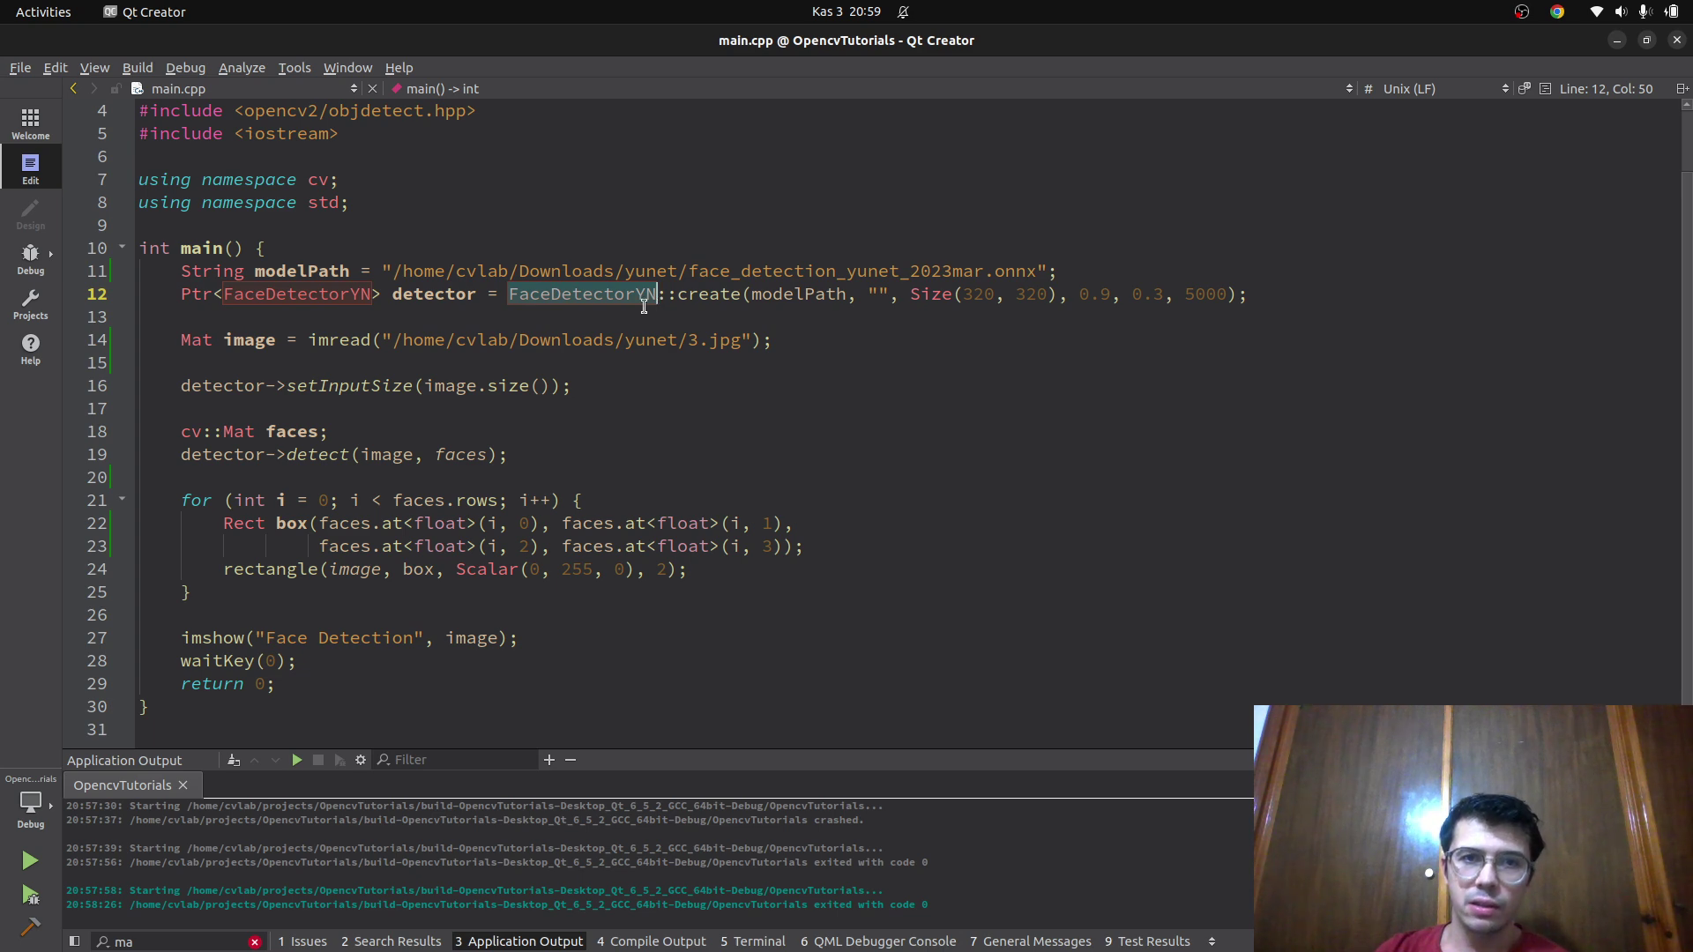
{"action": "double_click", "coordinate": [351, 384]}
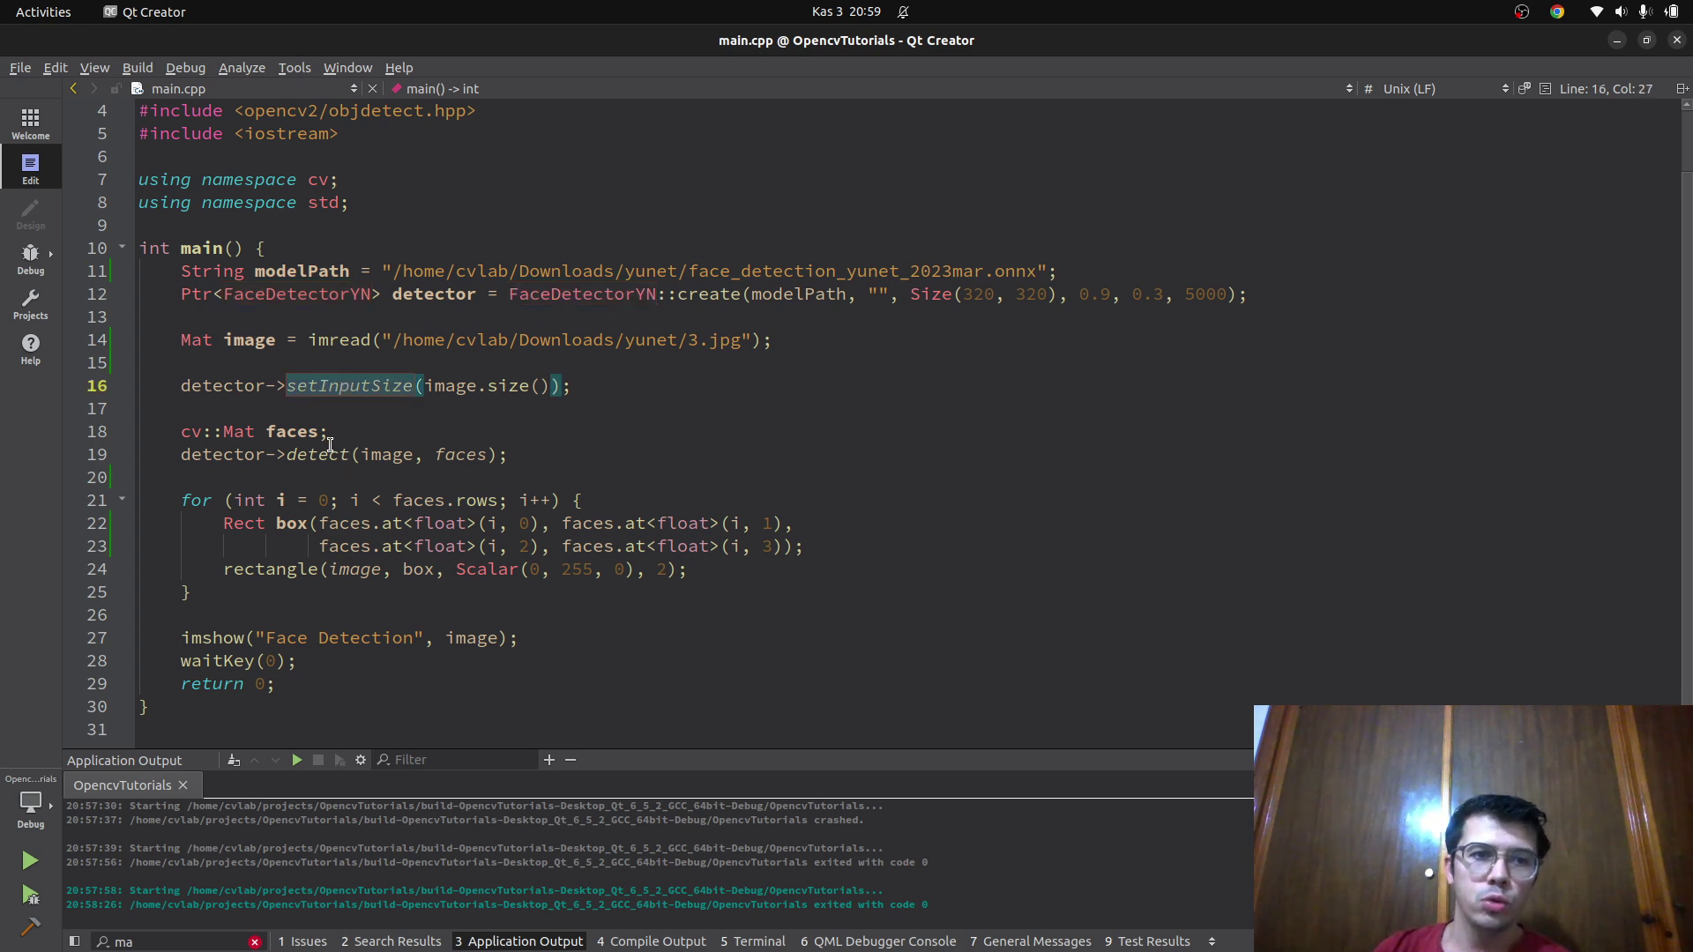
{"action": "triple_click", "coordinate": [342, 386]}
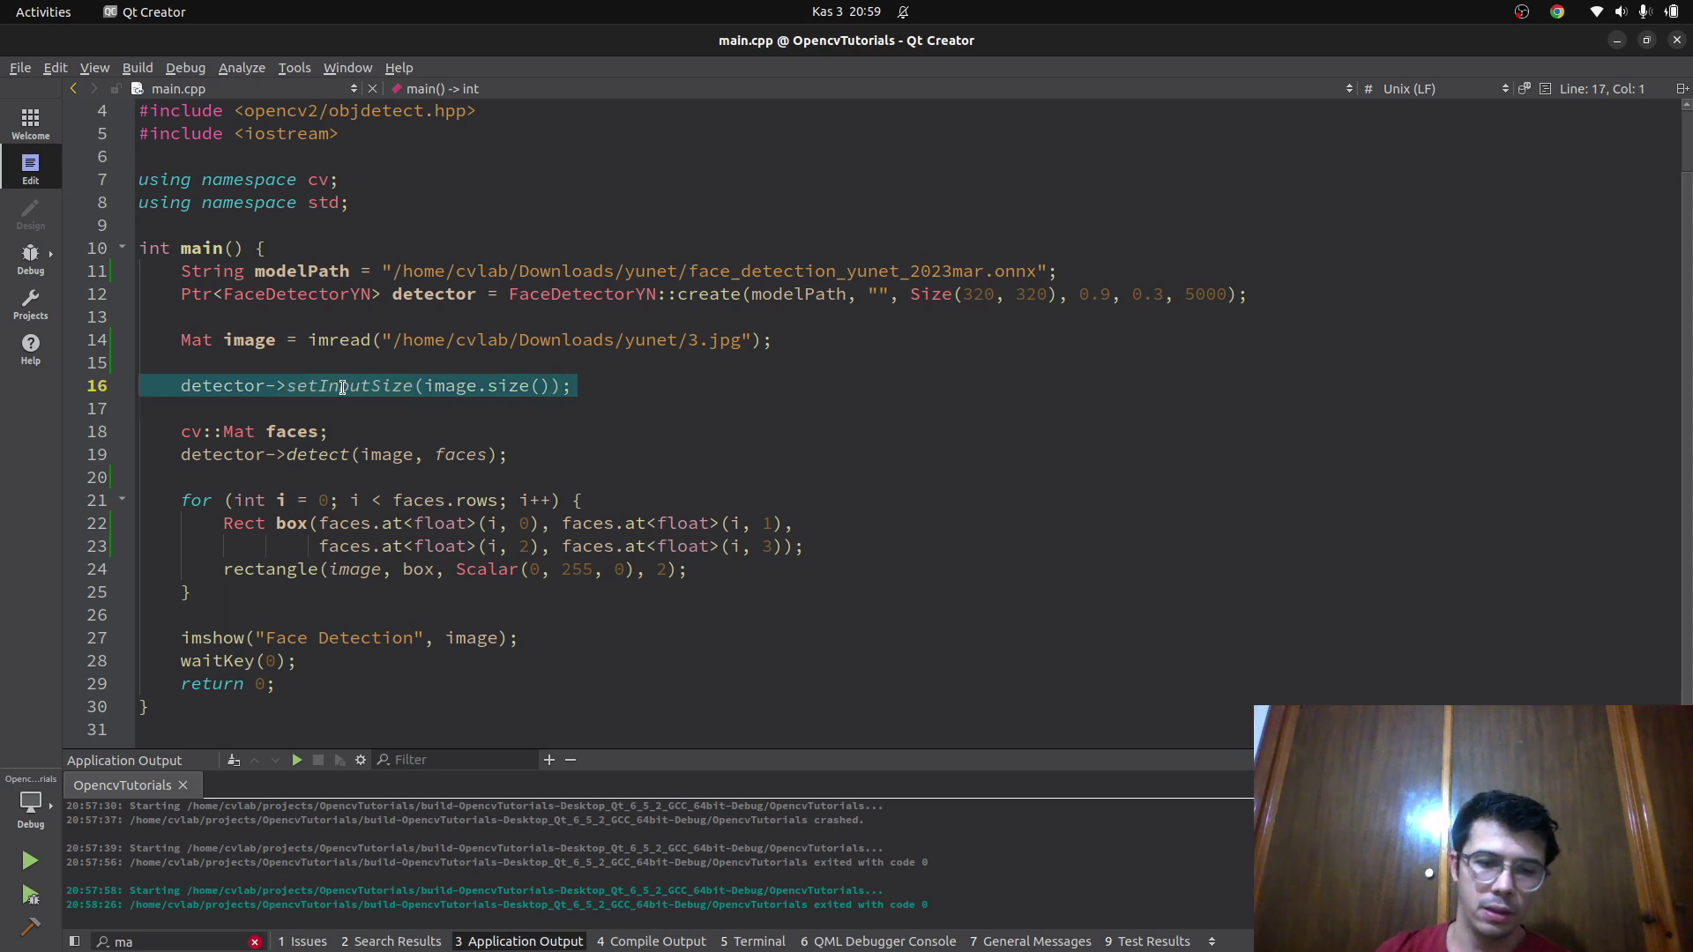
Toggle the setInputSize line off to trigger the size-mismatch crash, restore it, and select detector
{"action": "key", "text": "ctrl+slash"}
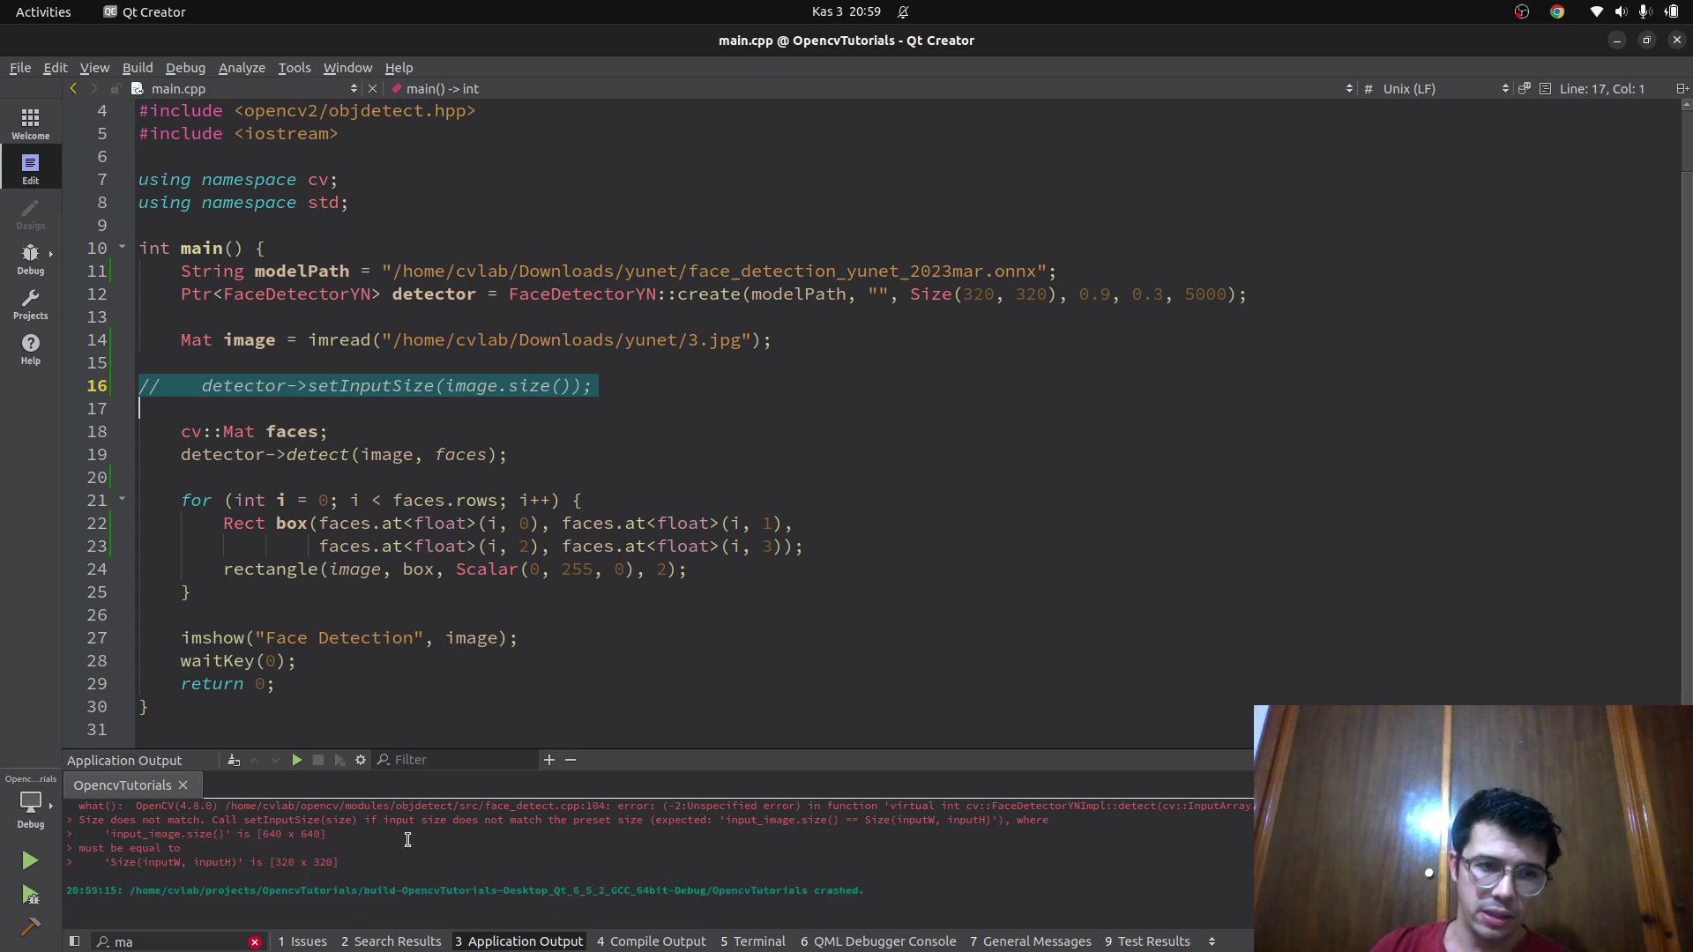
{"action": "key", "text": "ctrl+slash"}
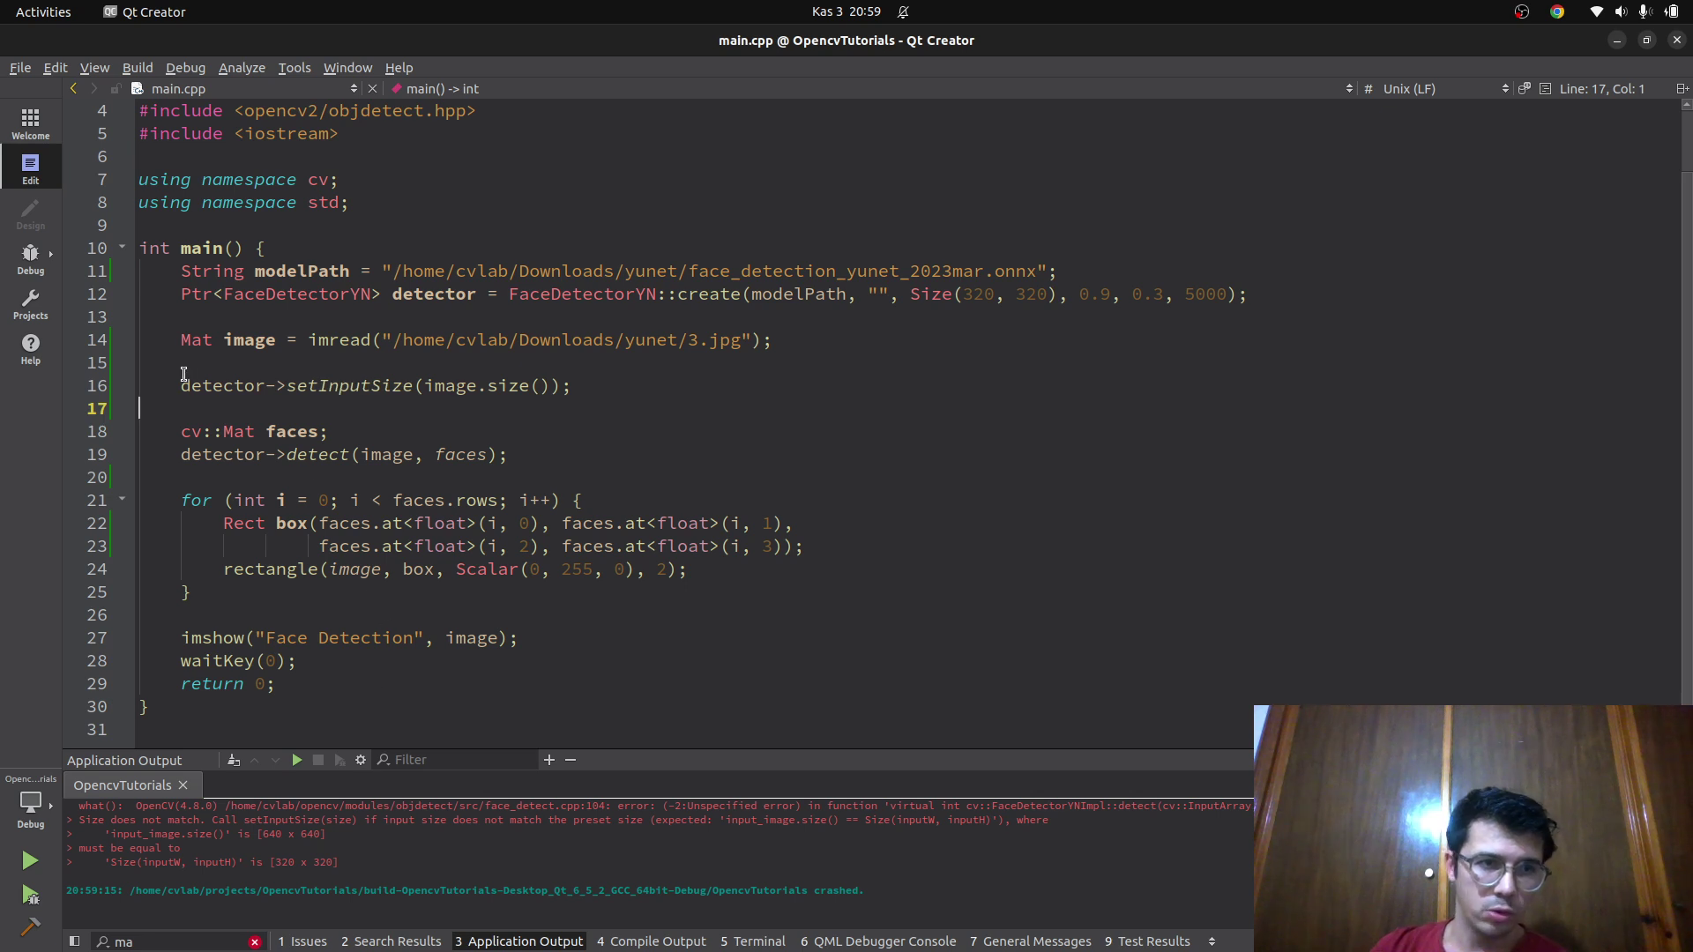
{"action": "double_click", "coordinate": [199, 385]}
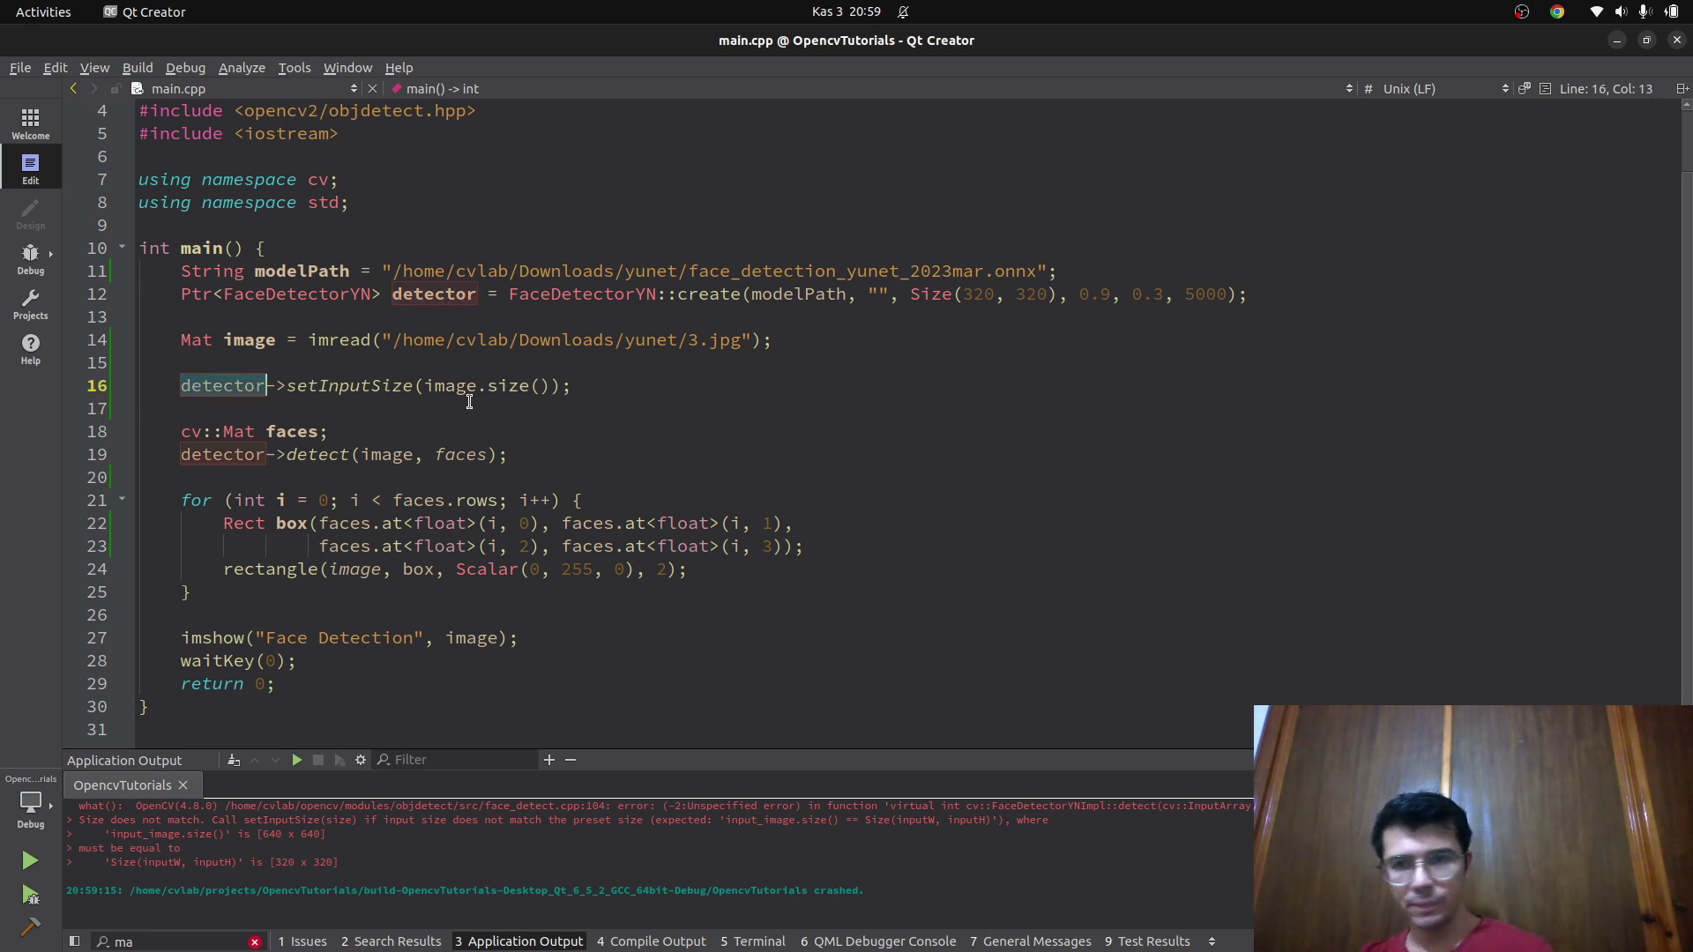